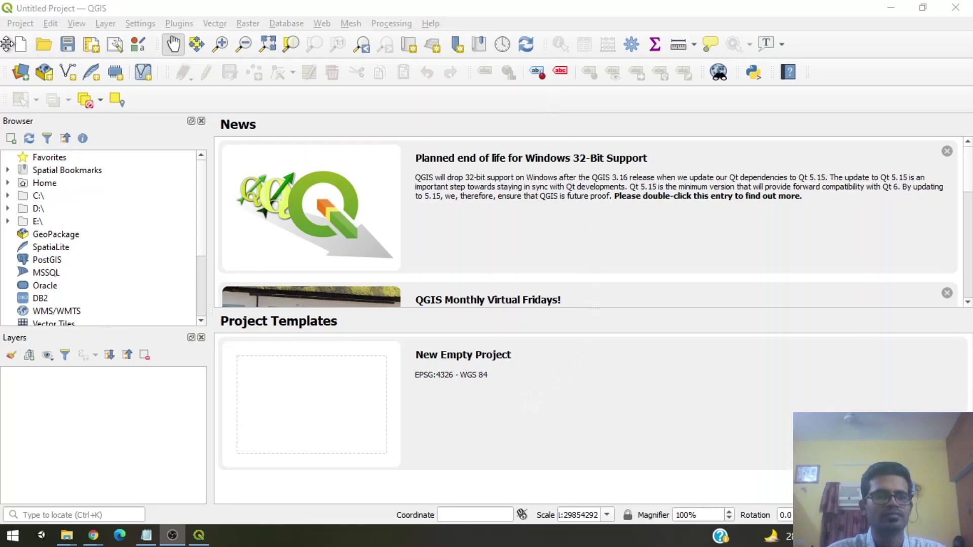
{"action": "left_click", "coordinate": [166, 70]}
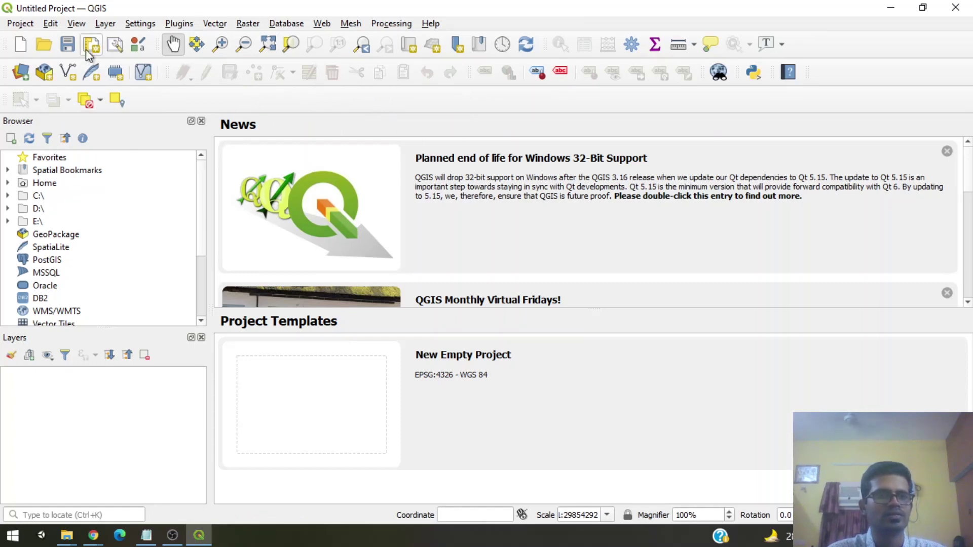
{"action": "left_click", "coordinate": [76, 24]}
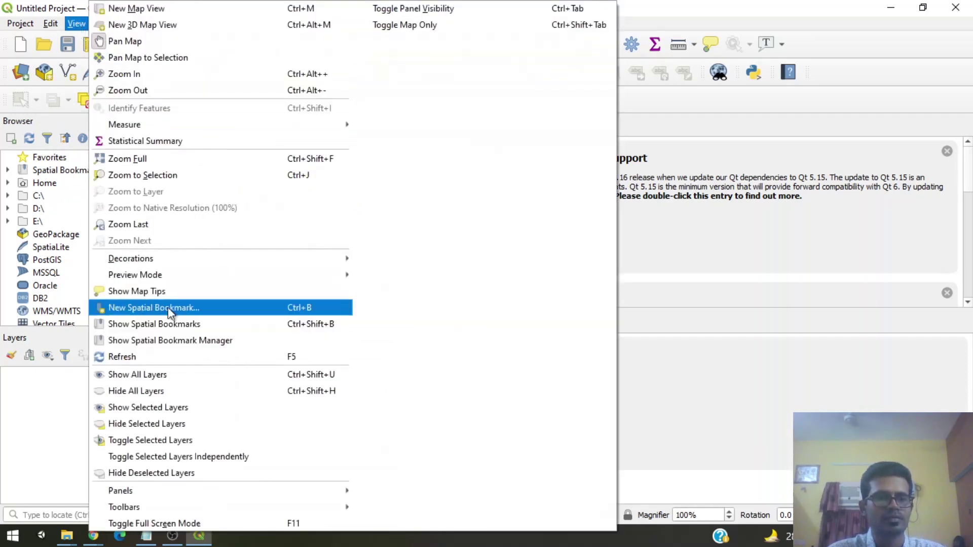
{"action": "mouse_move", "coordinate": [175, 507]}
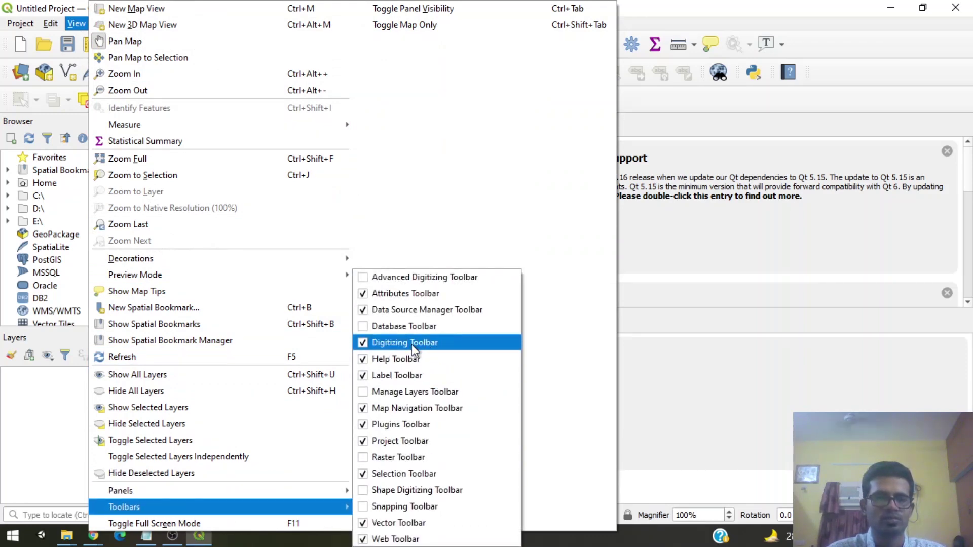
{"action": "left_click", "coordinate": [700, 243]}
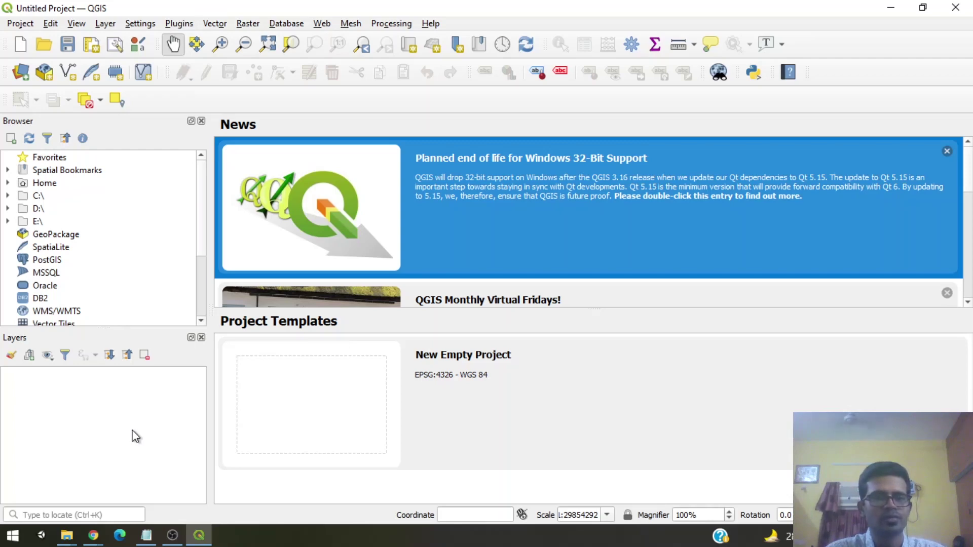
Step: Close the Layers panel and turn it back on
{"action": "left_click", "coordinate": [202, 338]}
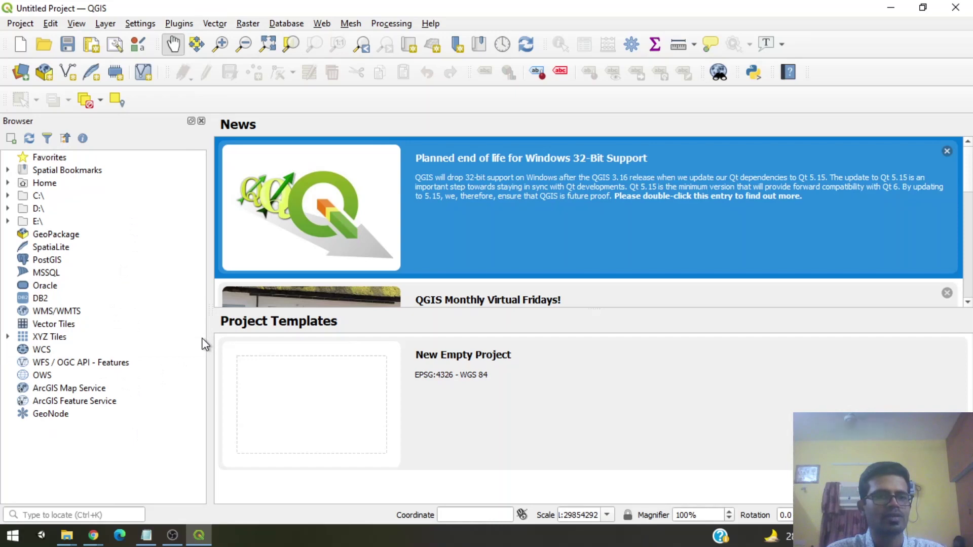
{"action": "left_click", "coordinate": [77, 24]}
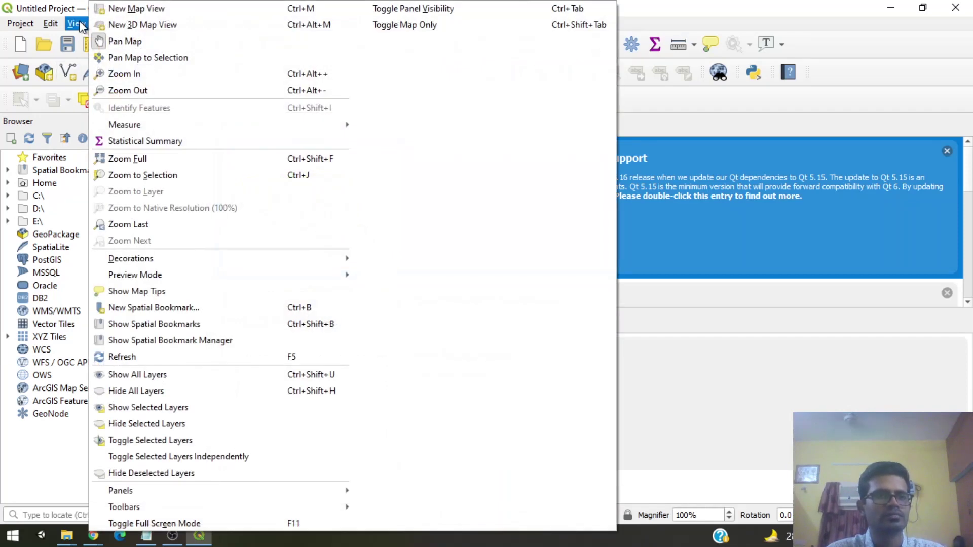
{"action": "mouse_move", "coordinate": [130, 494]}
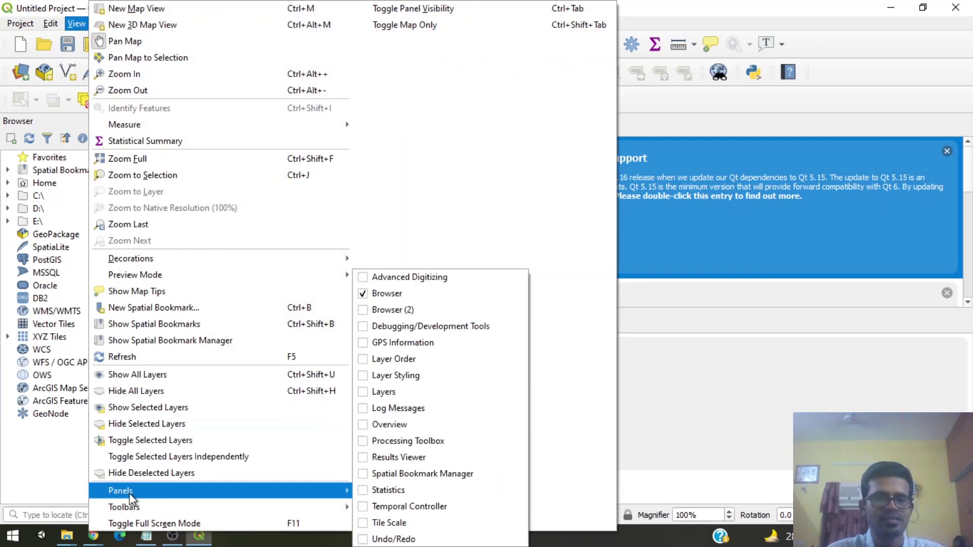
{"action": "left_click", "coordinate": [427, 394]}
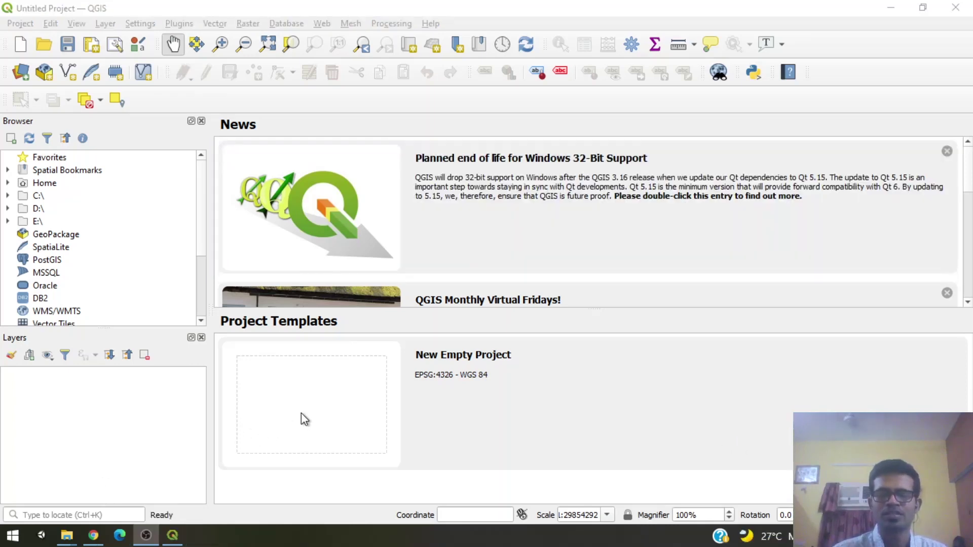
Step: Create a new empty project
{"action": "left_click", "coordinate": [450, 405]}
{"action": "left_click", "coordinate": [450, 404]}
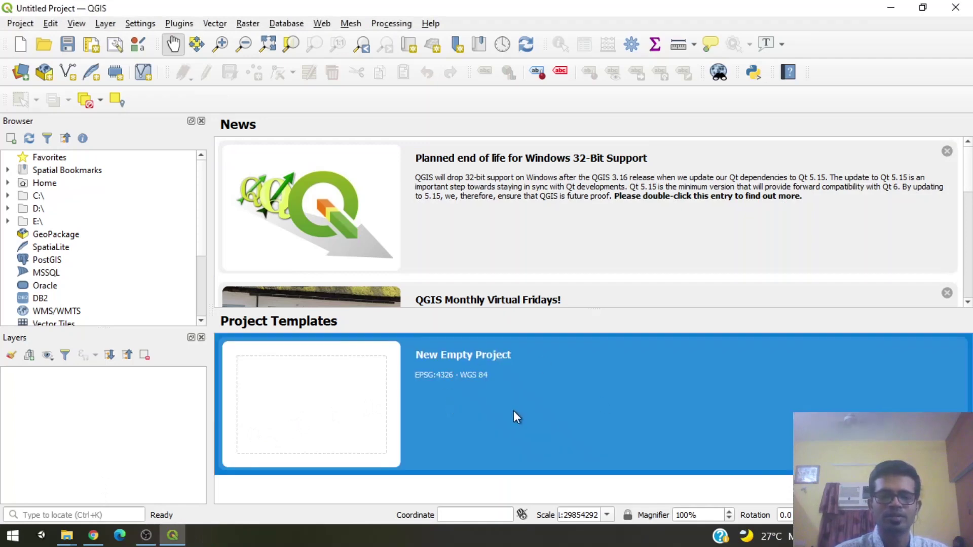
{"action": "left_click", "coordinate": [19, 24]}
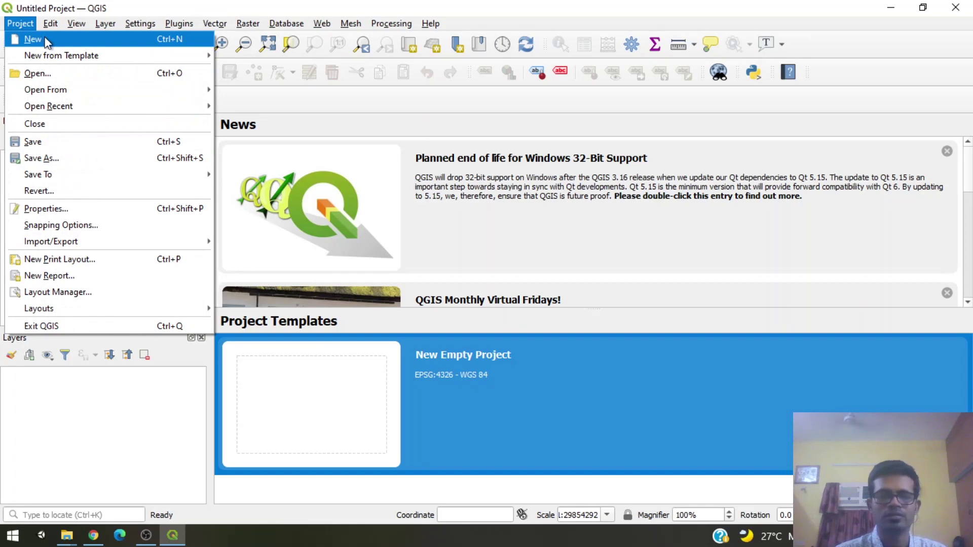
{"action": "left_click", "coordinate": [33, 39]}
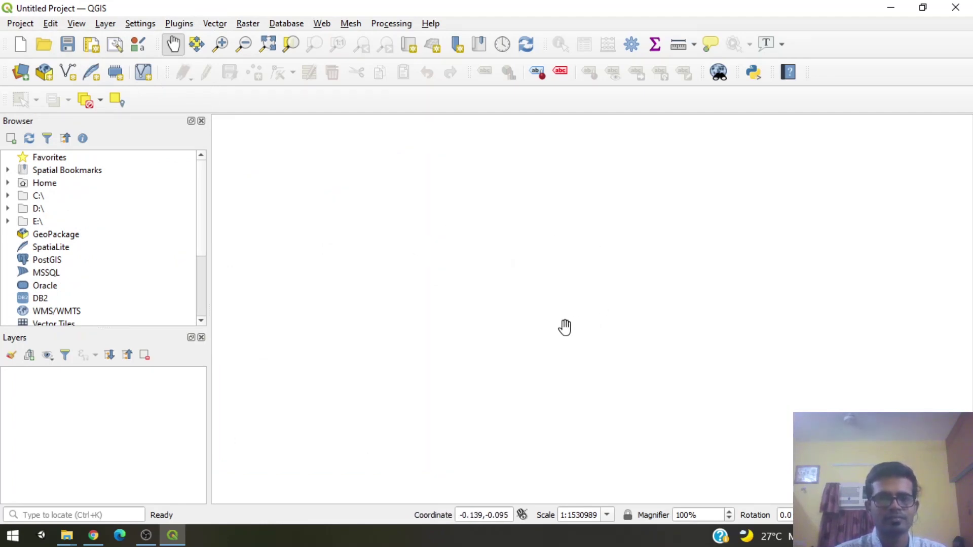
Step: Switch to Chrome and search the web for diva-gis
{"action": "key", "text": "alt+Tab"}
{"action": "key", "text": "alt+Tab"}
{"action": "key", "text": "alt+Tab"}
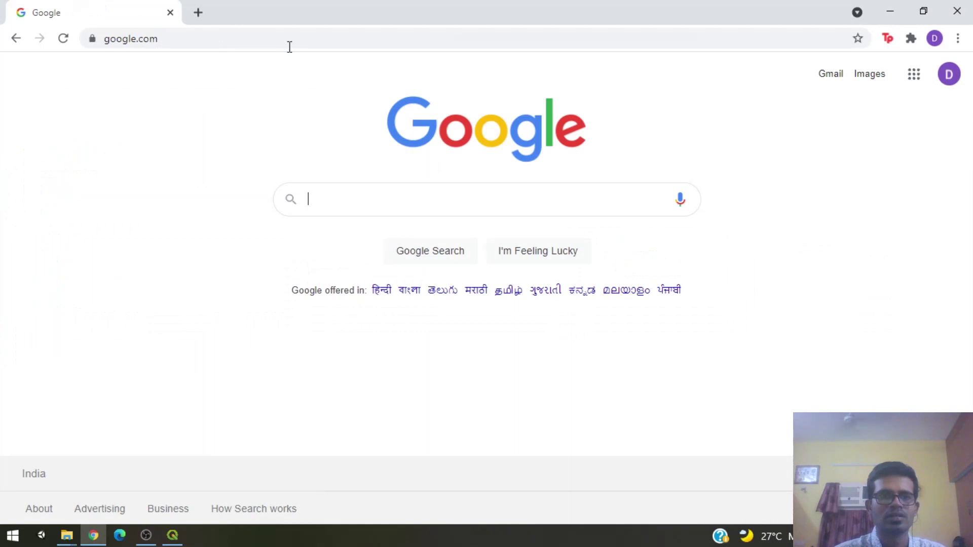
{"action": "left_click", "coordinate": [282, 34]}
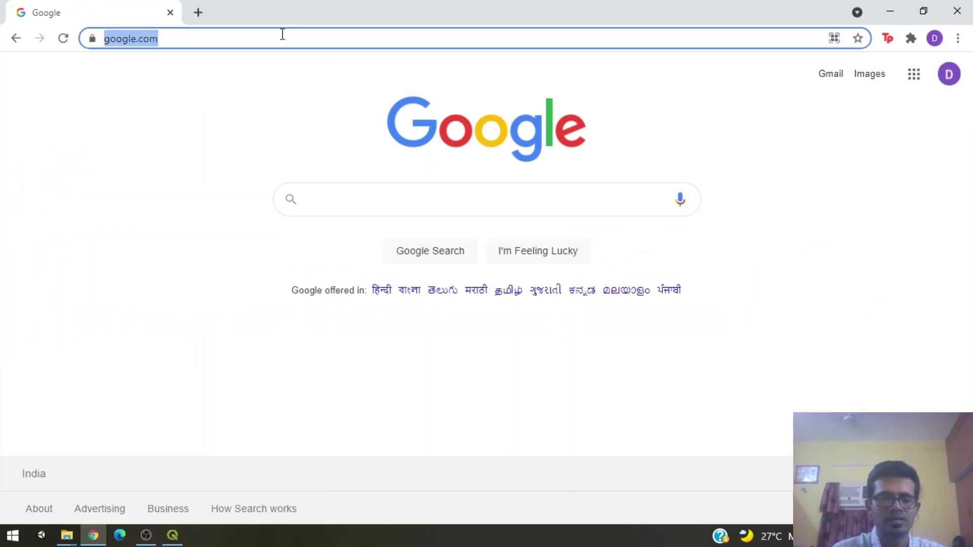
{"action": "type", "text": "diva-gis"}
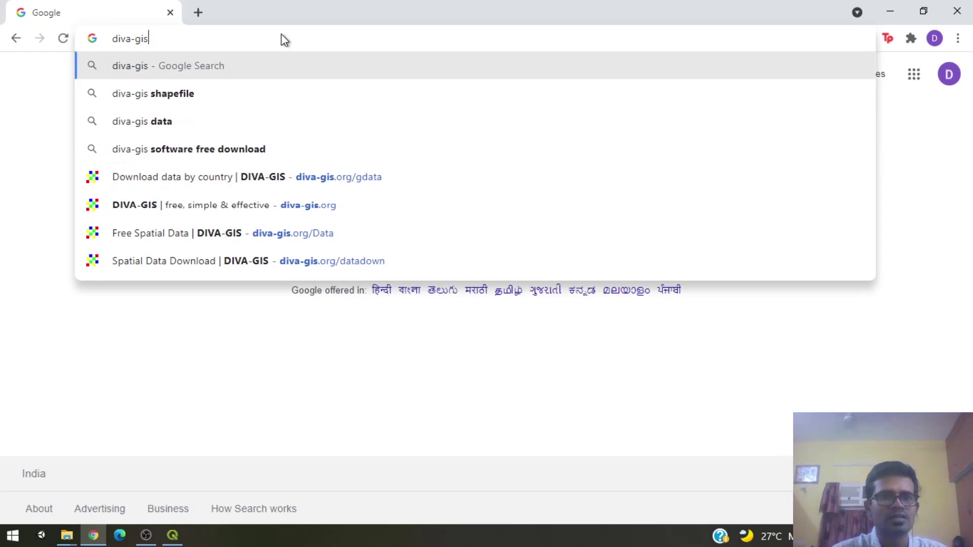
{"action": "key", "text": "Return"}
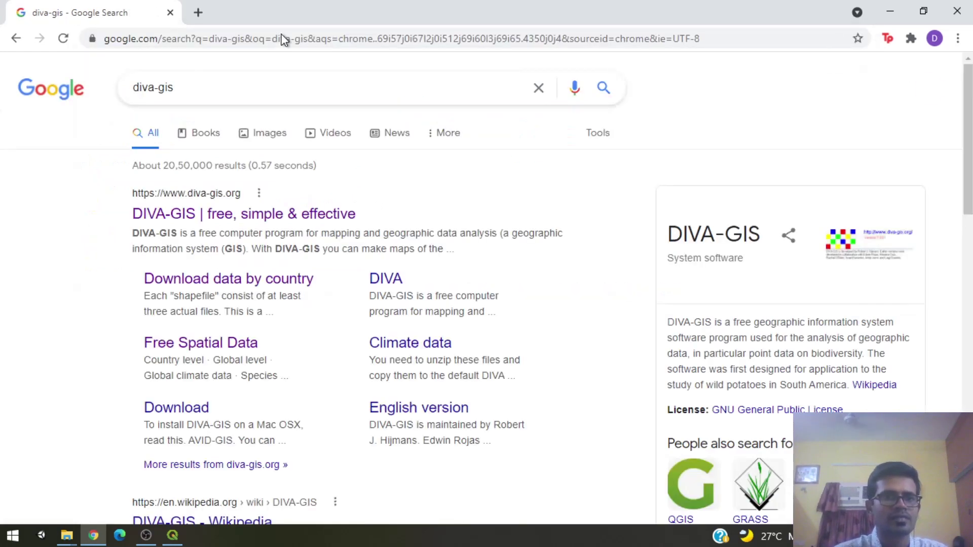
Step: Open the DIVA-GIS website and go to the country level data page within Free Spatial Data
{"action": "left_click", "coordinate": [173, 220]}
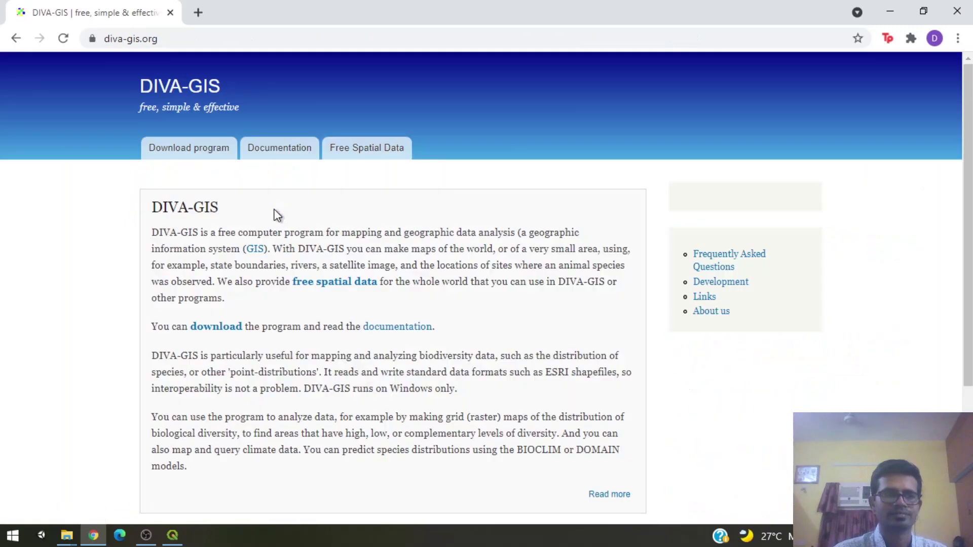
{"action": "left_click", "coordinate": [374, 157]}
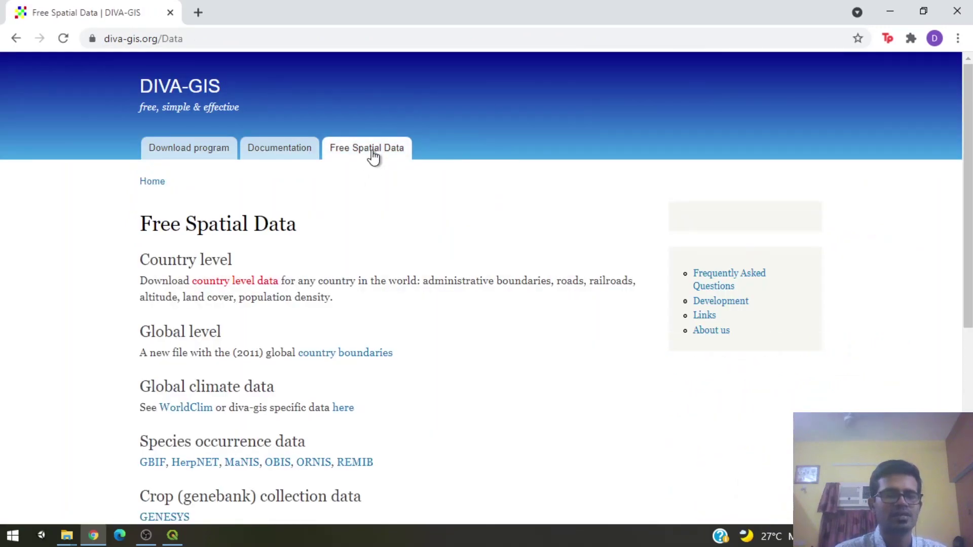
{"action": "left_click", "coordinate": [238, 291]}
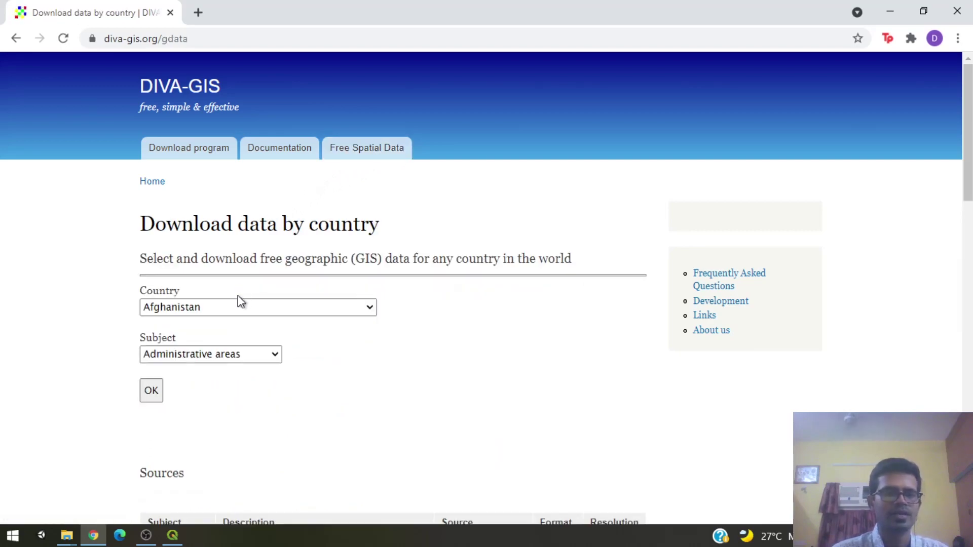
Step: Download the Administrative areas data for Sudan
{"action": "left_click", "coordinate": [242, 313]}
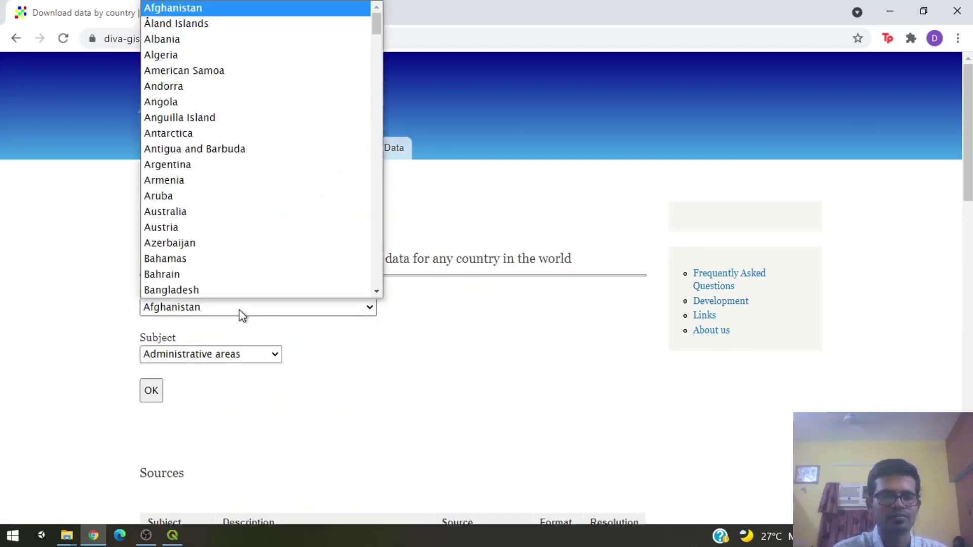
{"action": "type", "text": "sudan"}
{"action": "scroll", "coordinate": [226, 299], "scroll_direction": "down", "scroll_amount": 1}
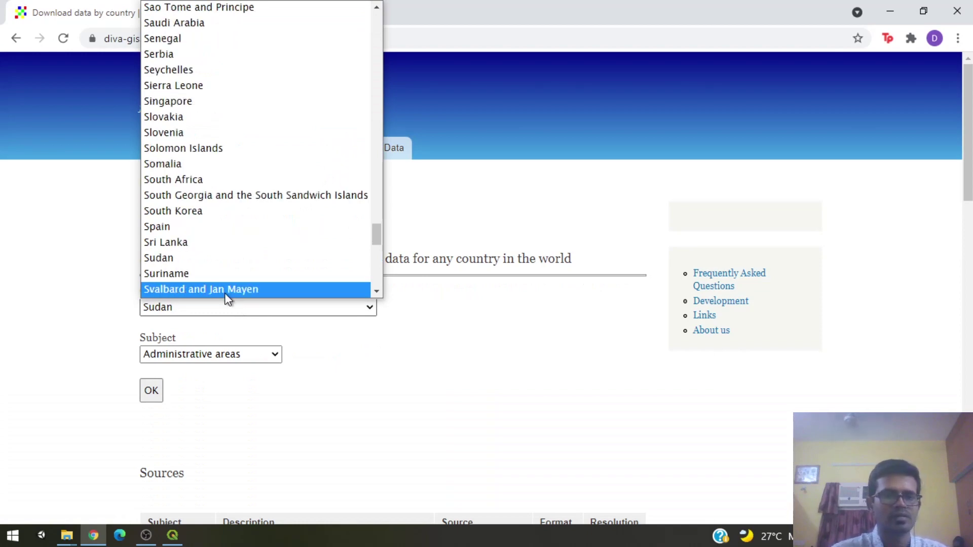
{"action": "left_click", "coordinate": [258, 264]}
{"action": "left_click", "coordinate": [220, 355]}
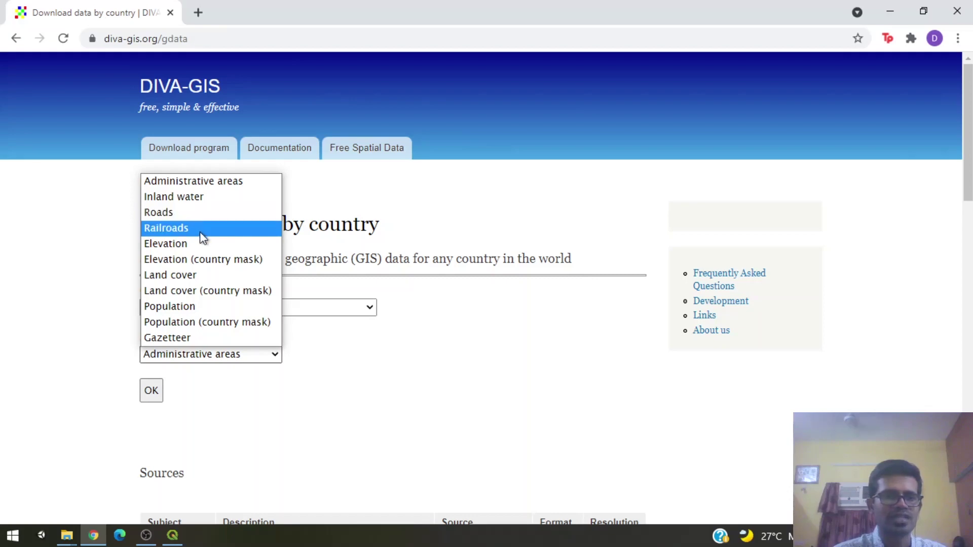
{"action": "left_click", "coordinate": [194, 183]}
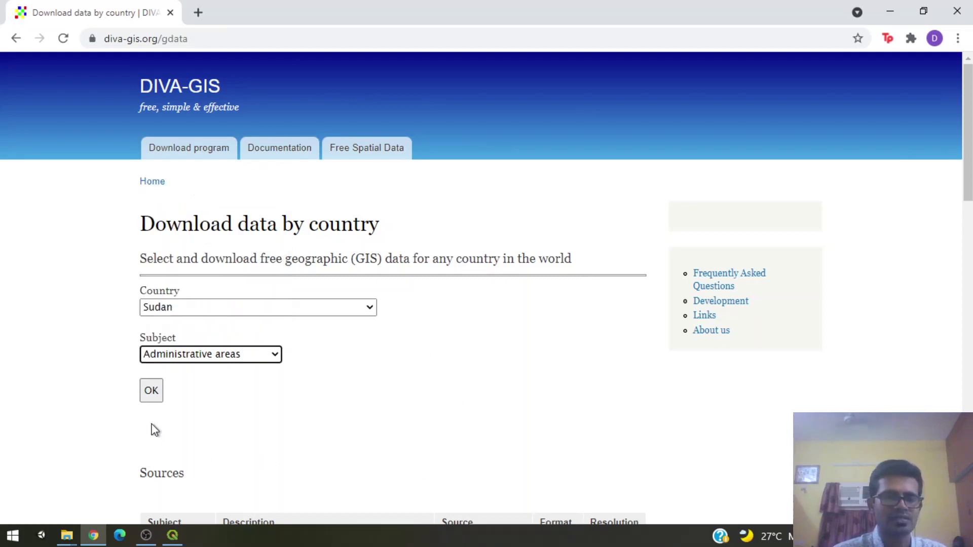
{"action": "left_click", "coordinate": [159, 389]}
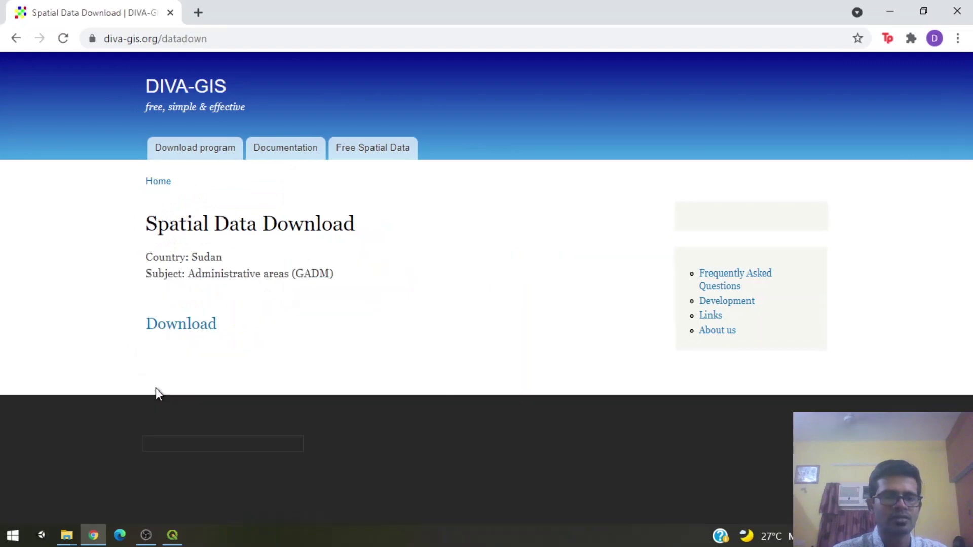
{"action": "left_click", "coordinate": [182, 324]}
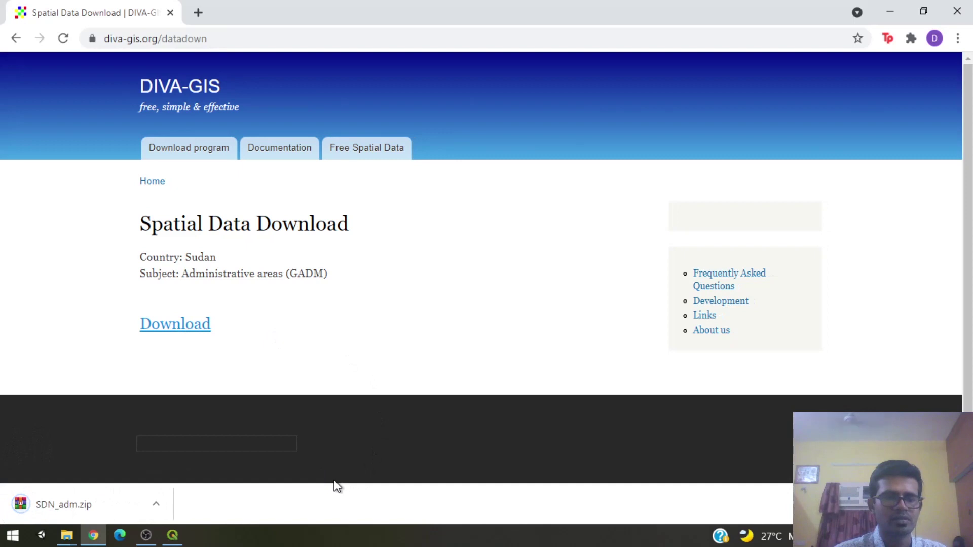
Step: Copy the downloaded SDN_adm.zip from the Downloads folder into the QGIS folder on drive C
{"action": "key", "text": "ctrl+j"}
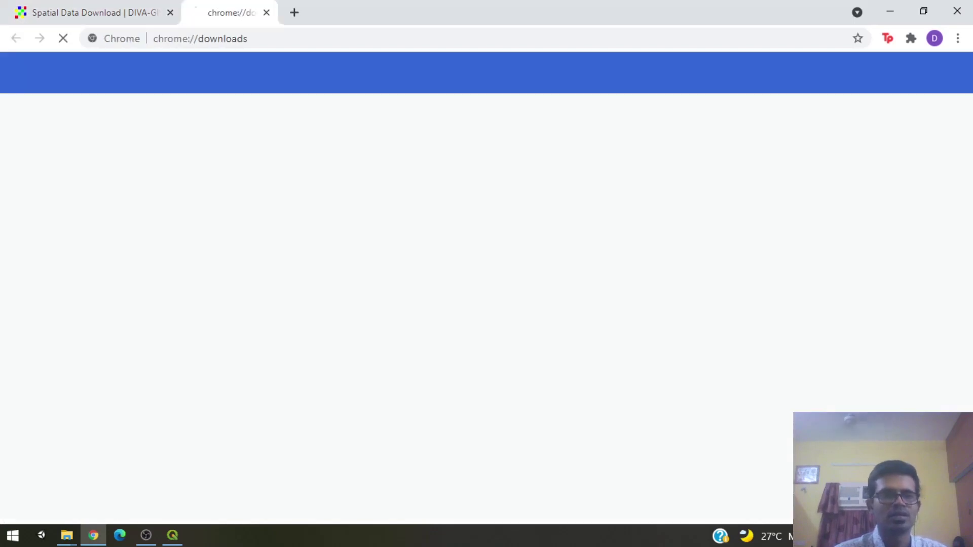
{"action": "left_click", "coordinate": [354, 214]}
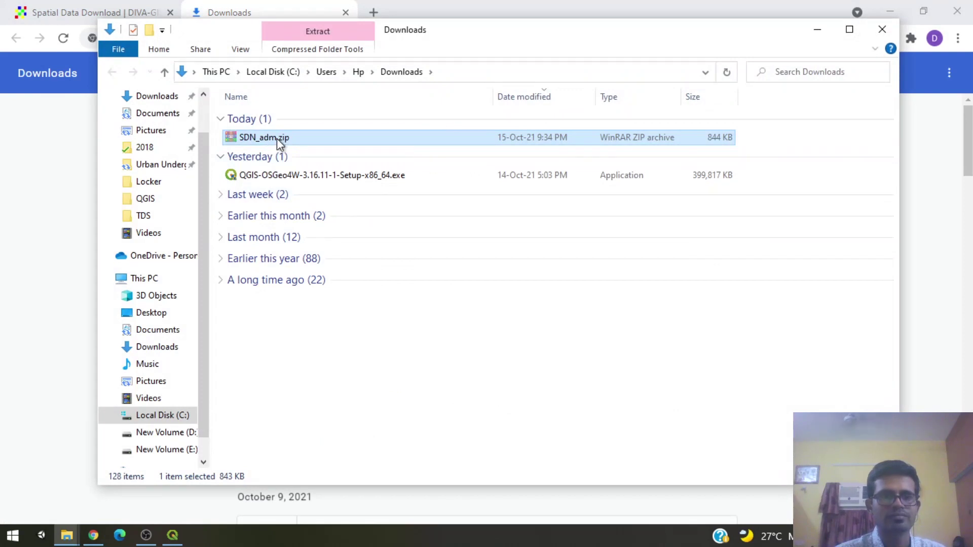
{"action": "left_click", "coordinate": [164, 203]}
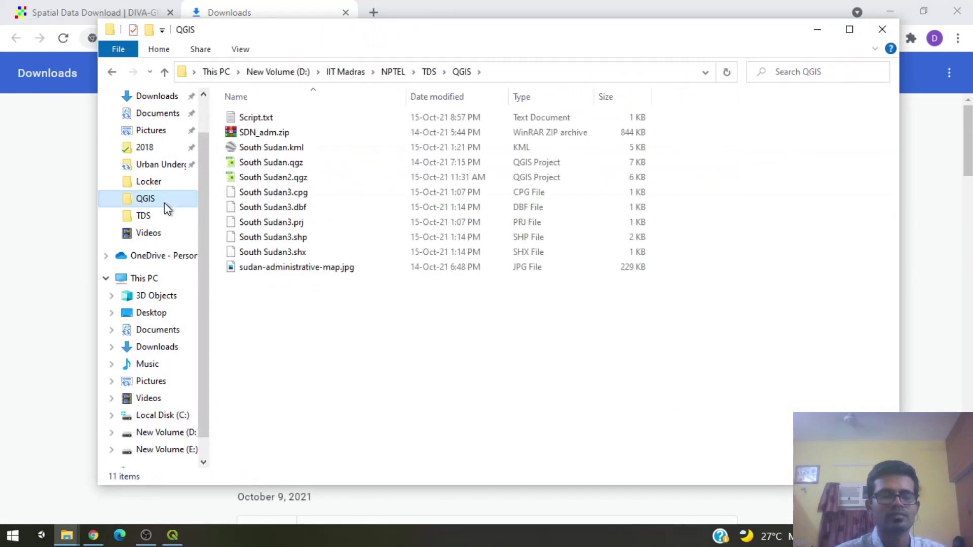
{"action": "left_click", "coordinate": [216, 71]}
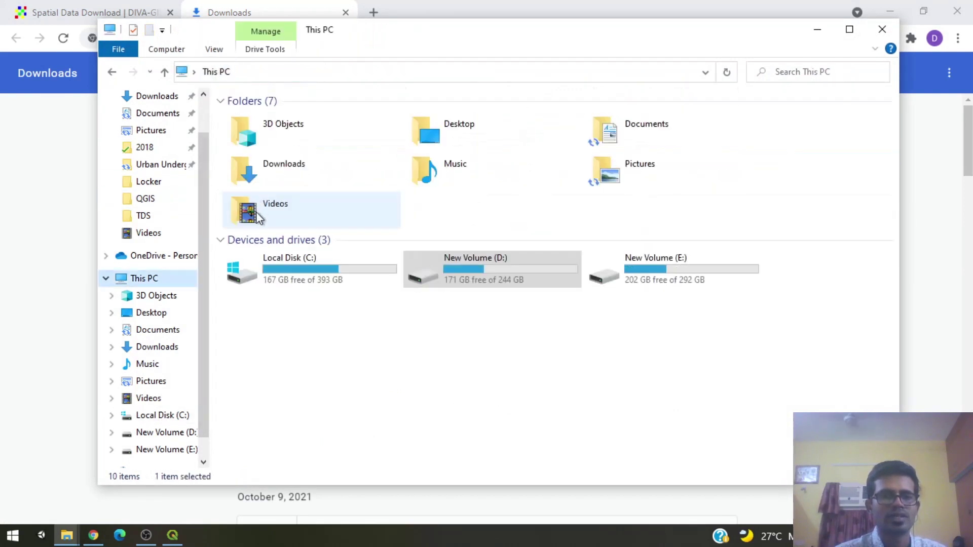
{"action": "double_click", "coordinate": [305, 260]}
{"action": "double_click", "coordinate": [261, 327]}
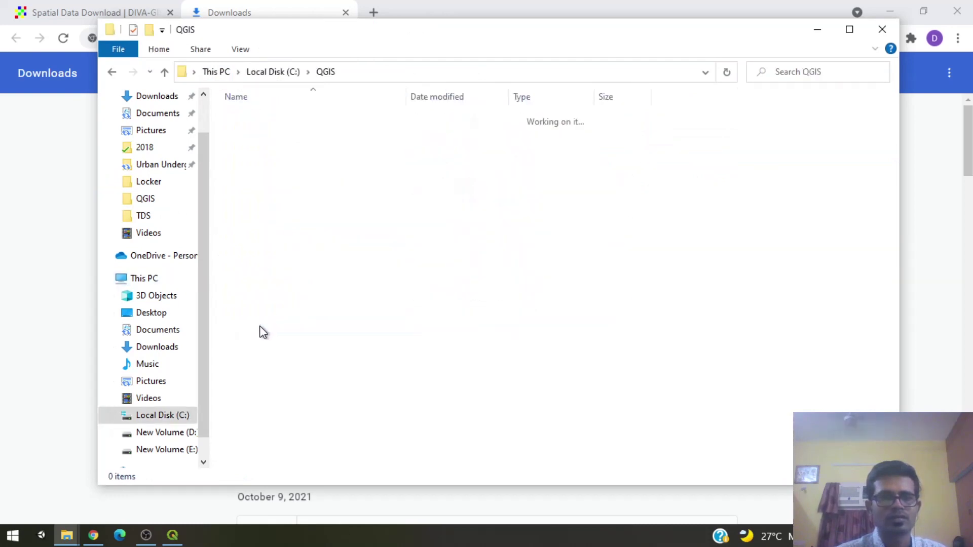
{"action": "key", "text": "ctrl+v"}
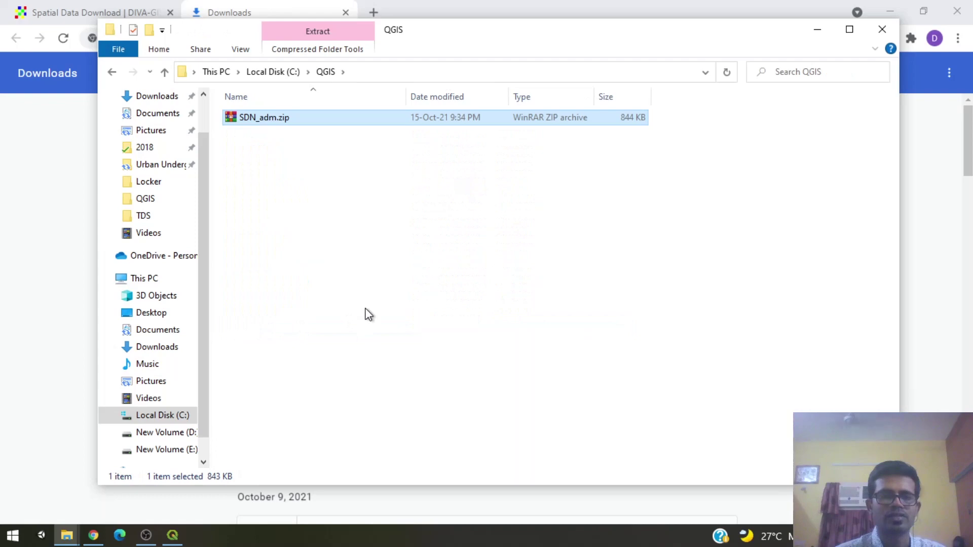
{"action": "left_click", "coordinate": [817, 29]}
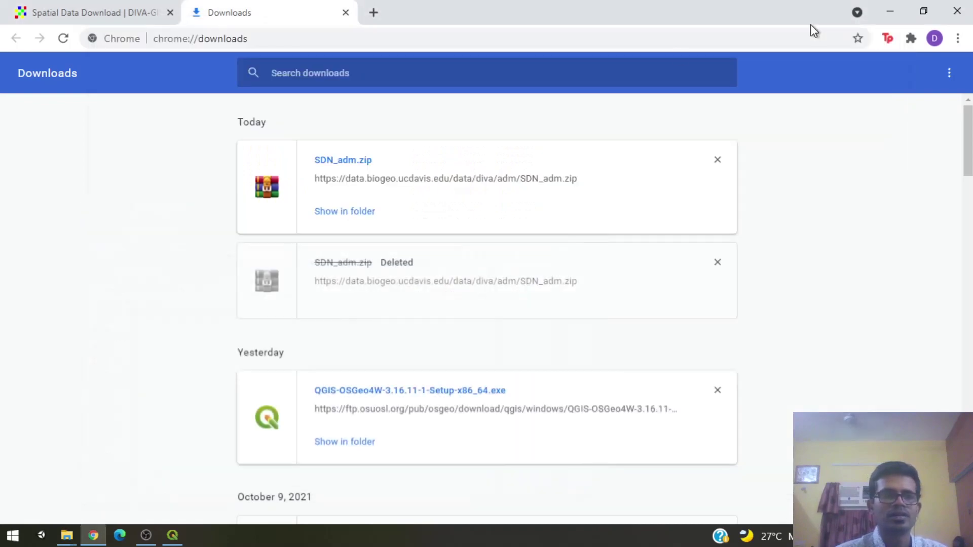
Step: Switch to QGIS, browse into SDN_adm.zip in the C:\QGIS folder and select SDN_adm1.shp
{"action": "left_click", "coordinate": [174, 535]}
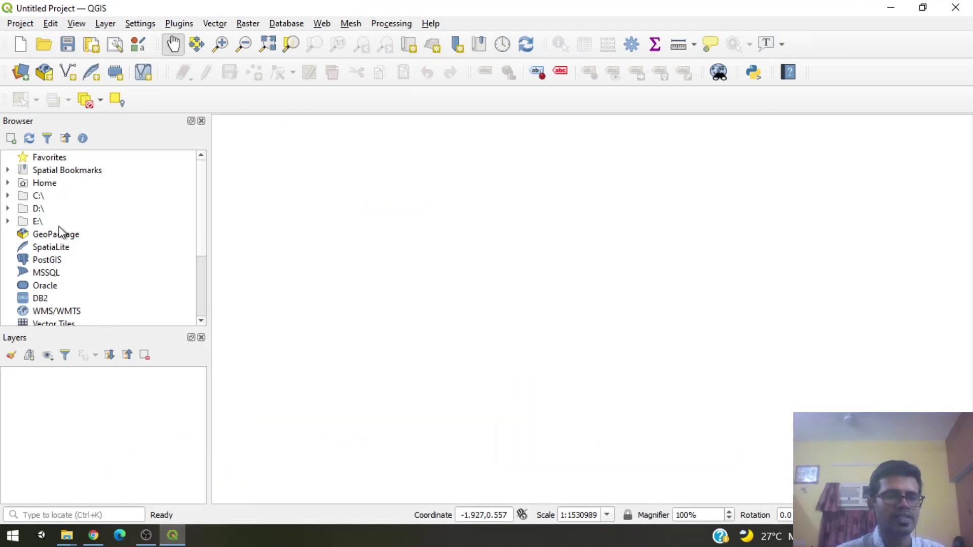
{"action": "left_click", "coordinate": [8, 195]}
{"action": "scroll", "coordinate": [51, 232], "scroll_direction": "down", "scroll_amount": 1}
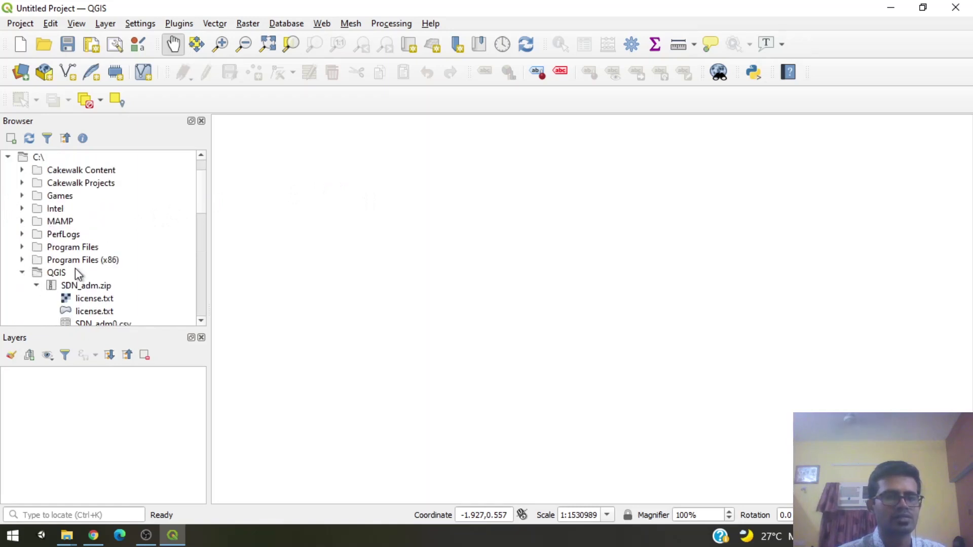
{"action": "scroll", "coordinate": [76, 276], "scroll_direction": "down", "scroll_amount": 1}
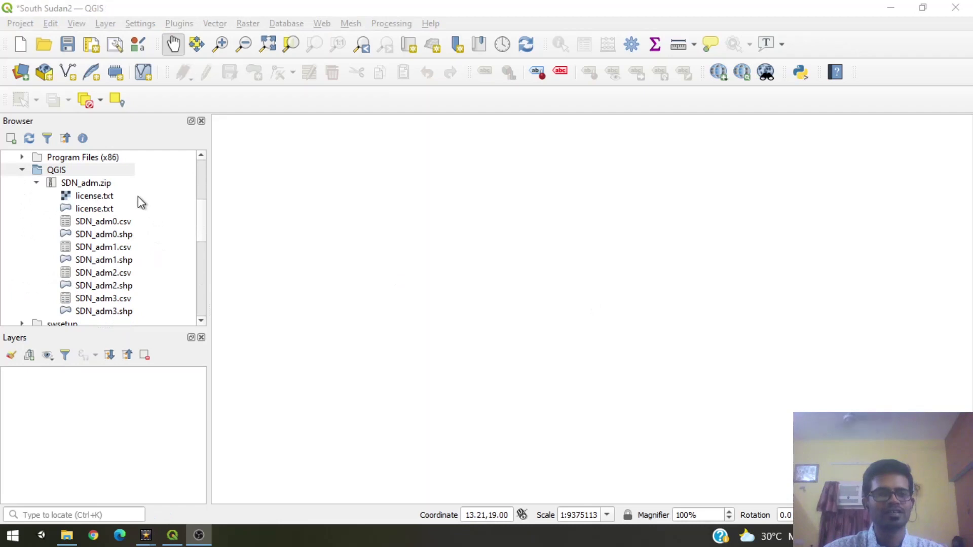
{"action": "left_click", "coordinate": [101, 221]}
{"action": "left_click", "coordinate": [111, 247]}
{"action": "left_click", "coordinate": [116, 262]}
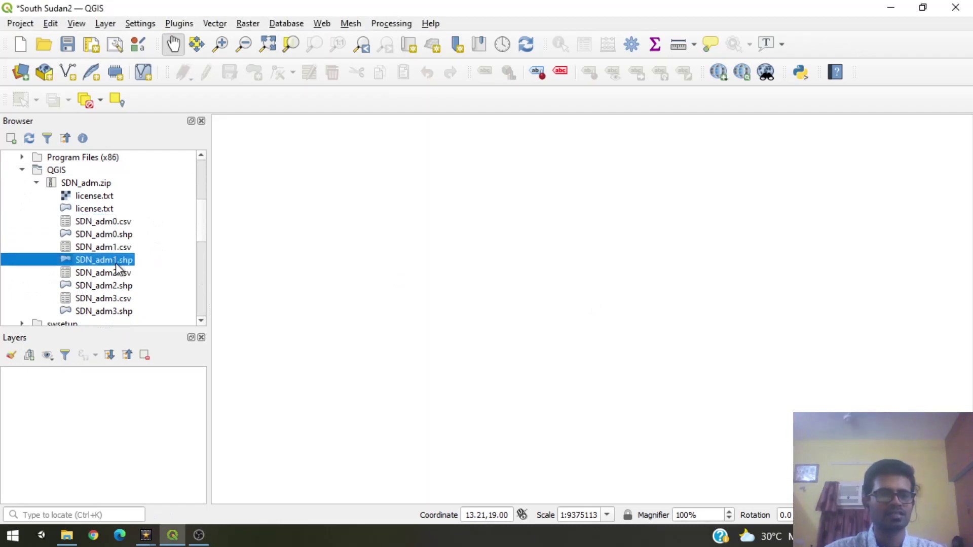
Step: Add SDN_adm0.shp, SDN_adm1.shp, SDN_adm2.shp and SDN_adm3.shp from SDN_adm.zip to the map together
{"action": "left_click", "coordinate": [117, 286]}
{"action": "left_click", "coordinate": [119, 314]}
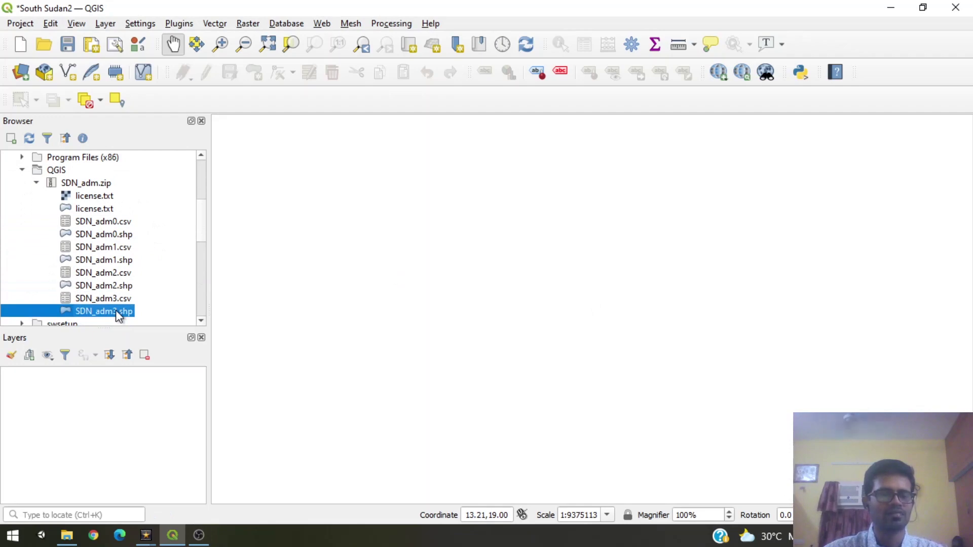
{"action": "left_click", "coordinate": [112, 235]}
{"action": "left_click", "coordinate": [104, 261], "text": "ctrl"}
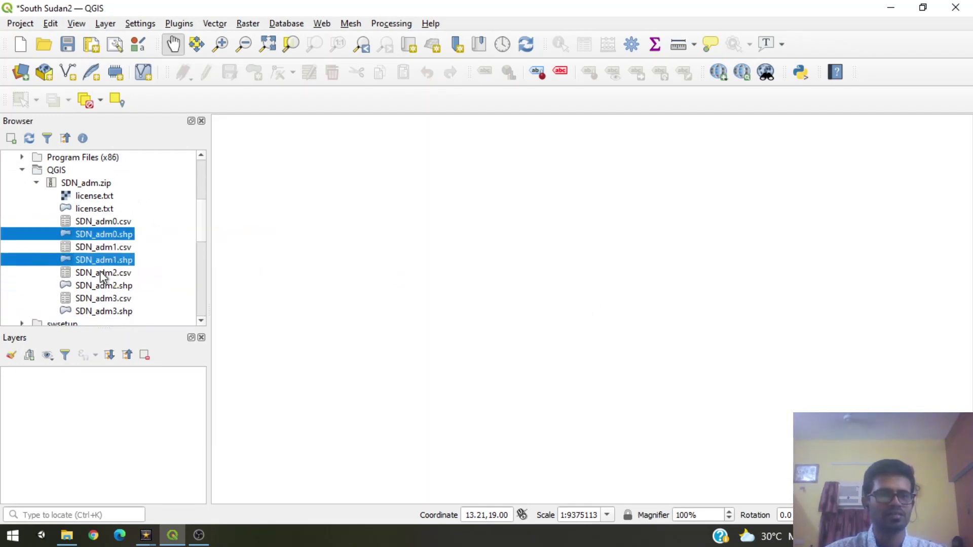
{"action": "left_click", "coordinate": [104, 286], "text": "ctrl"}
{"action": "left_click", "coordinate": [106, 312], "text": "ctrl"}
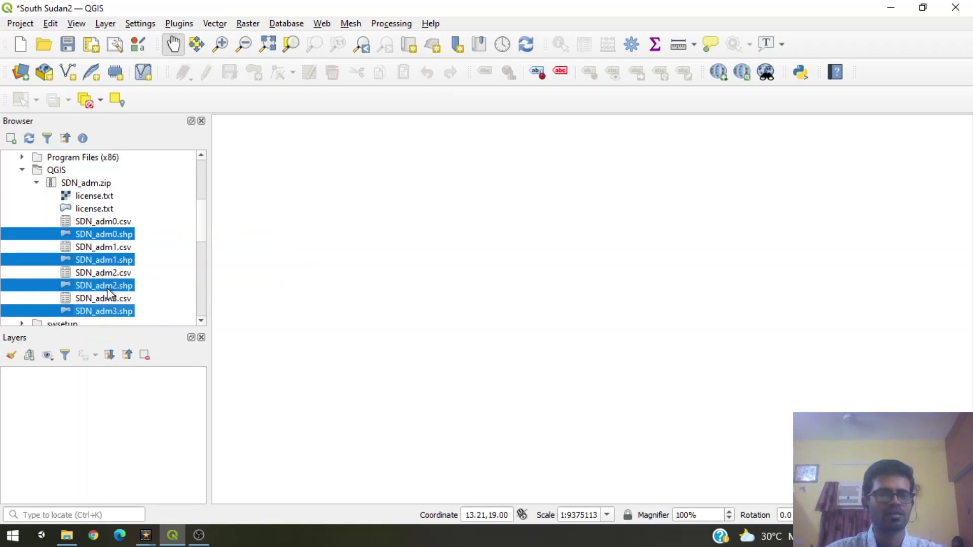
{"action": "left_click_drag", "start_coordinate": [107, 286], "coordinate": [481, 304]}
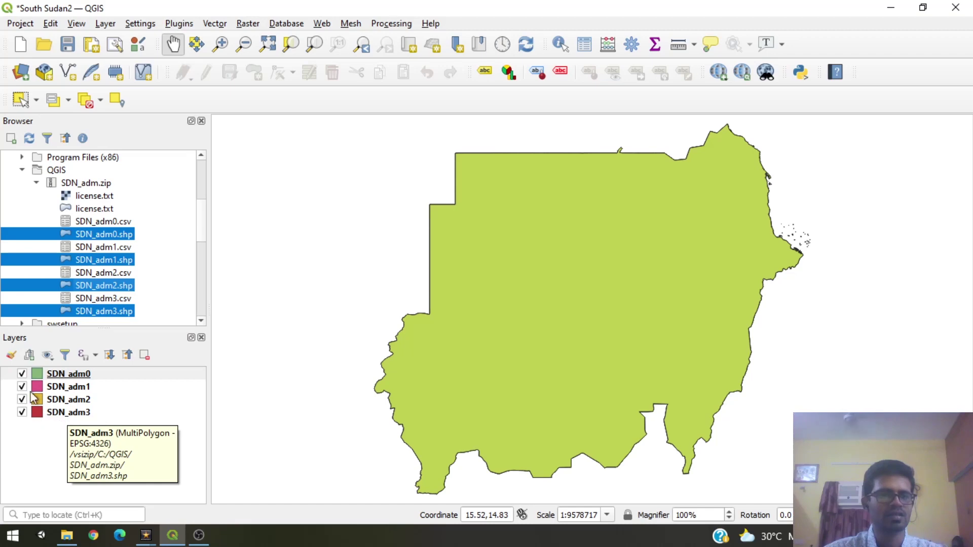
Step: Hide the SDN_adm0, SDN_adm1 and SDN_adm2 layers, leaving only SDN_adm3 displayed on the map
{"action": "left_click", "coordinate": [21, 375]}
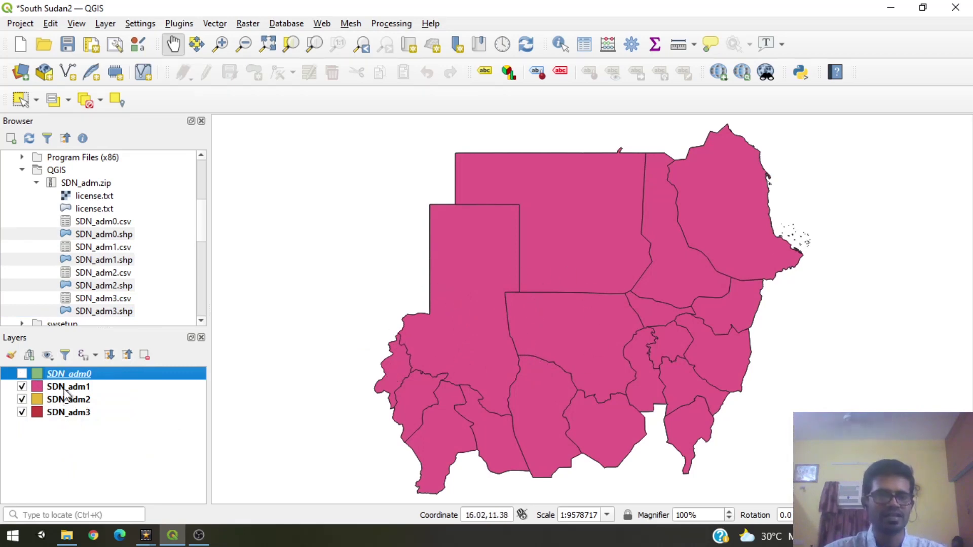
{"action": "left_click", "coordinate": [22, 388]}
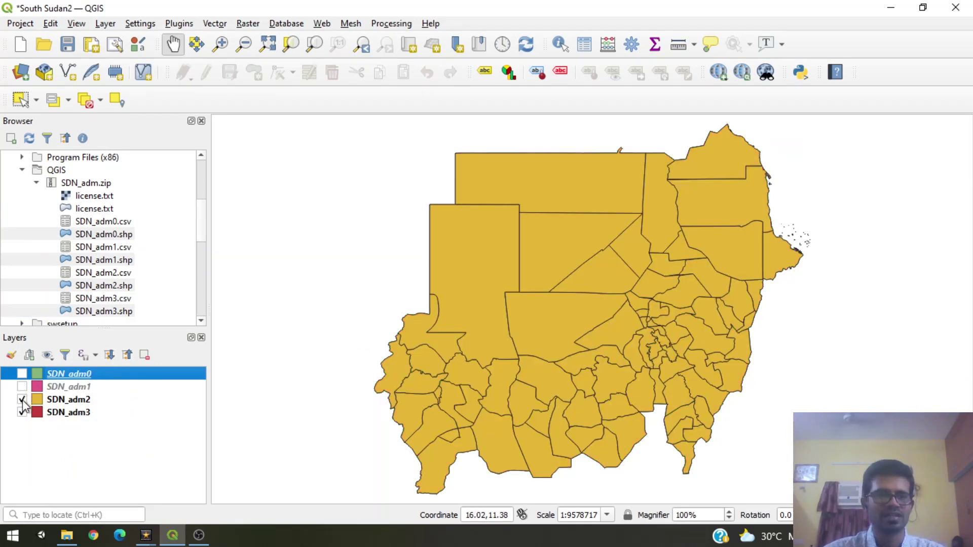
{"action": "left_click", "coordinate": [22, 400]}
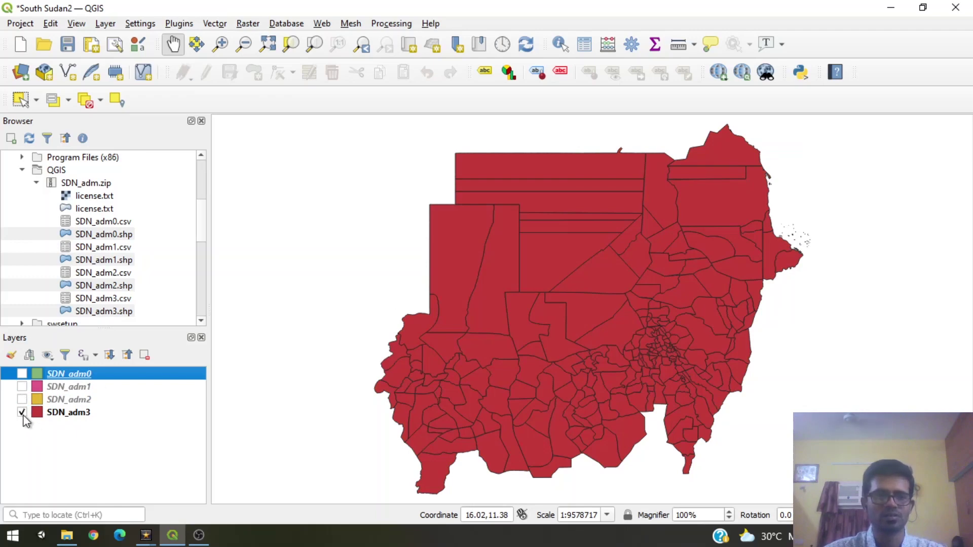
{"action": "left_click_drag", "start_coordinate": [579, 403], "coordinate": [576, 388]}
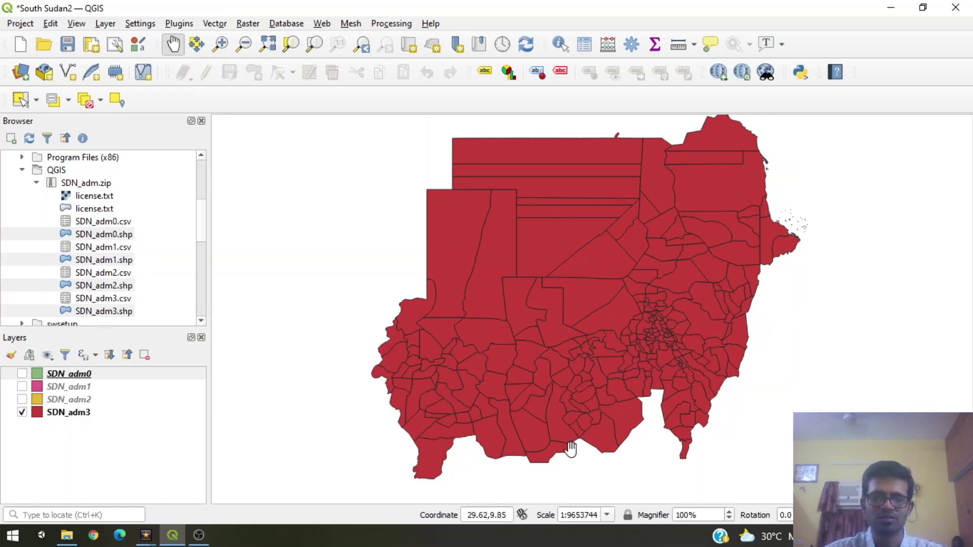
{"action": "left_click_drag", "start_coordinate": [591, 402], "coordinate": [586, 399]}
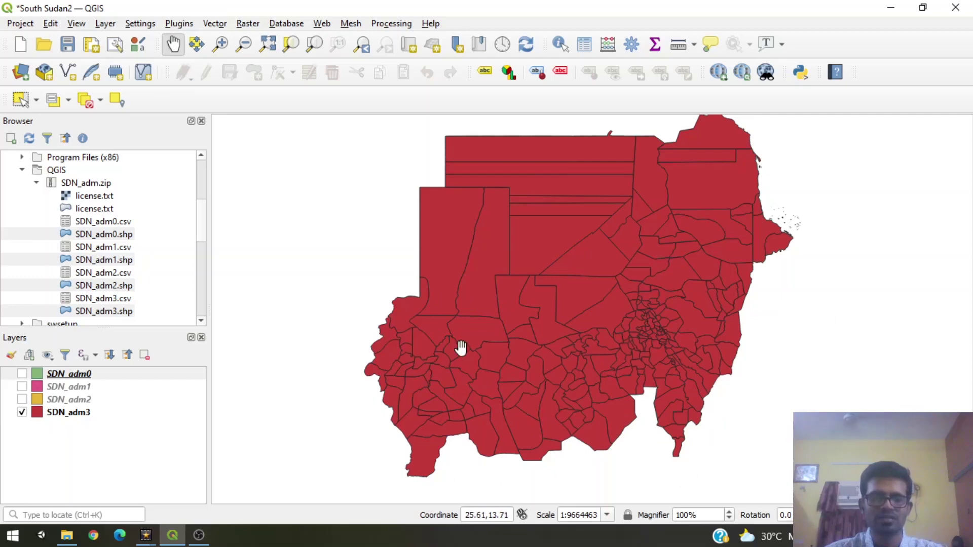
{"action": "key", "text": "alt+Tab"}
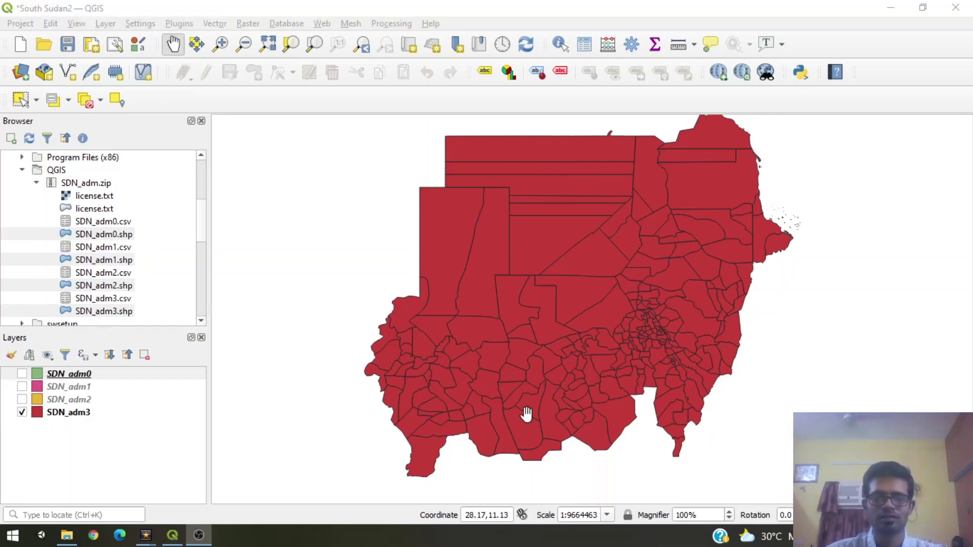
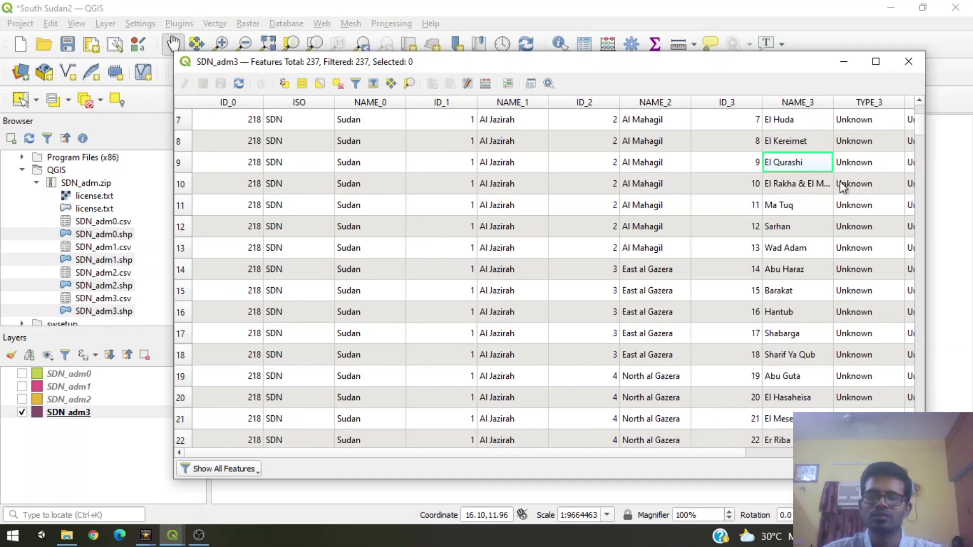
Step: Examine the country, state, district and level-3 name columns in the SDN_adm3 attribute table
{"action": "left_click", "coordinate": [804, 187]}
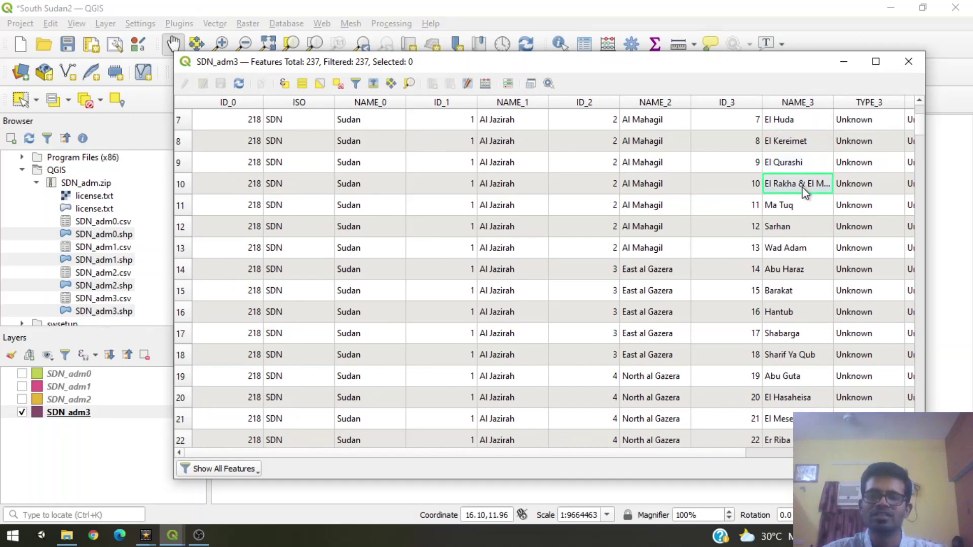
{"action": "left_click", "coordinate": [659, 147]}
{"action": "left_click", "coordinate": [659, 166]}
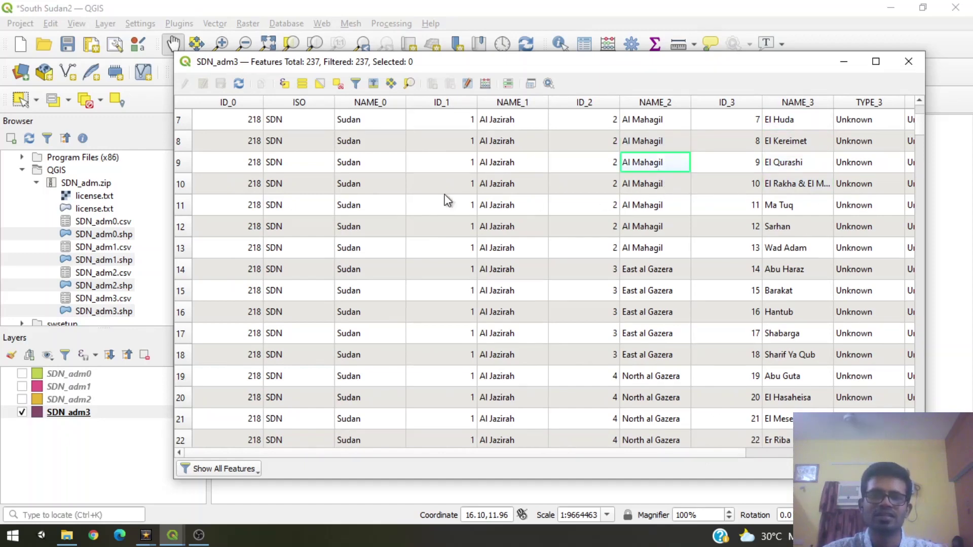
{"action": "scroll", "coordinate": [526, 154], "scroll_direction": "down", "scroll_amount": 10}
{"action": "left_click", "coordinate": [514, 190]}
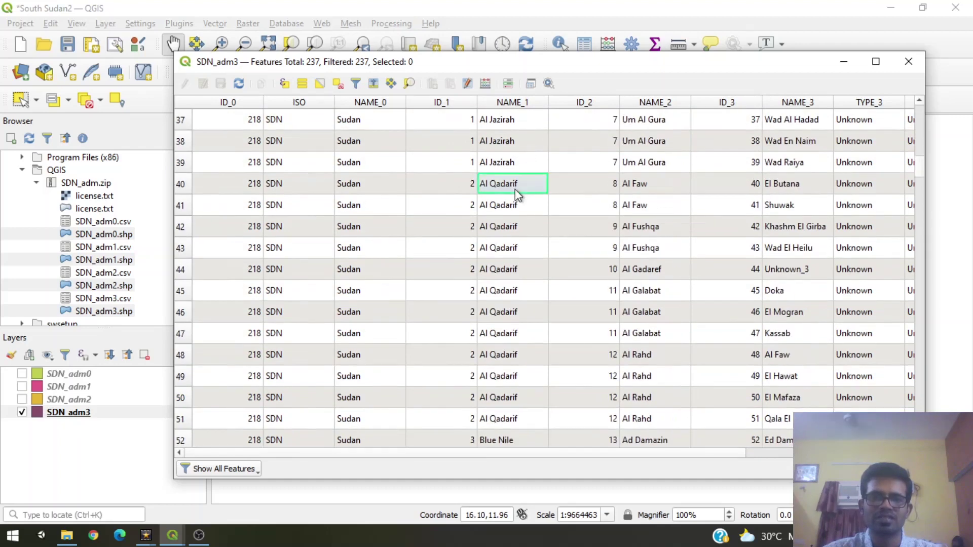
{"action": "scroll", "coordinate": [515, 187], "scroll_direction": "up", "scroll_amount": 3}
{"action": "left_click", "coordinate": [512, 171]}
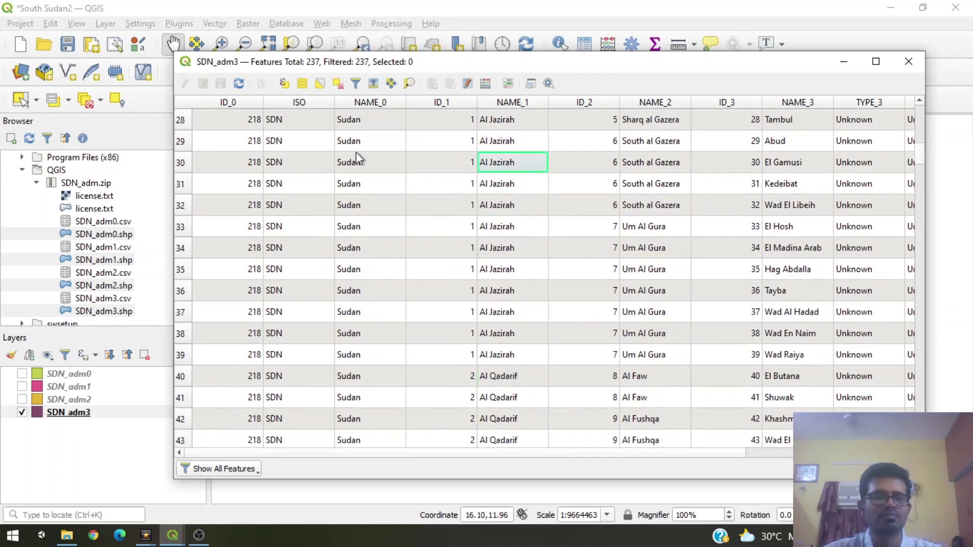
{"action": "left_click", "coordinate": [369, 189]}
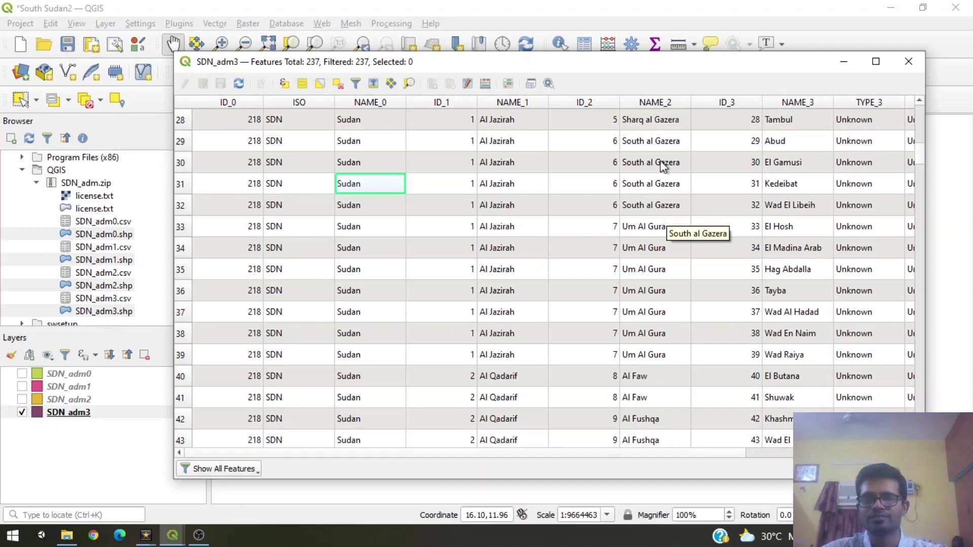
{"action": "left_click", "coordinate": [528, 200]}
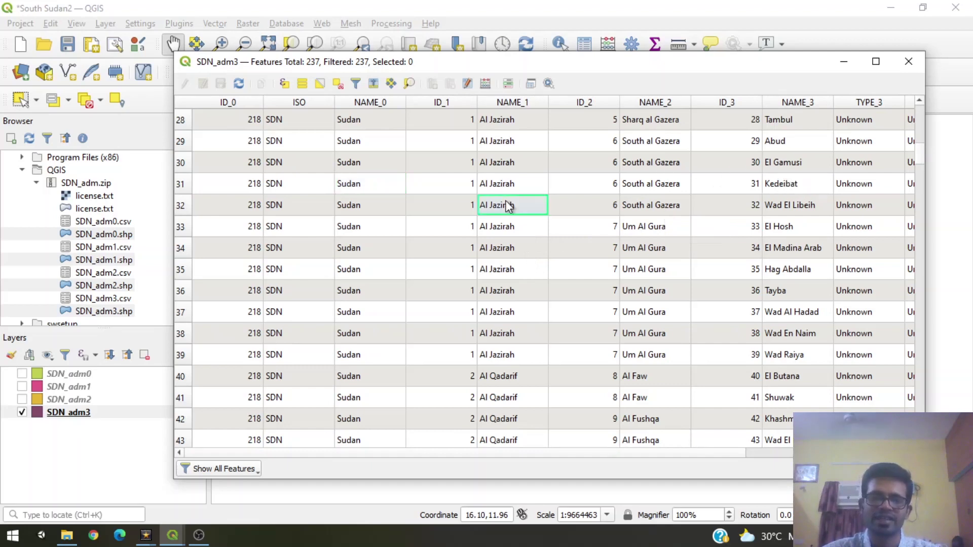
{"action": "scroll", "coordinate": [506, 235], "scroll_direction": "down", "scroll_amount": 1}
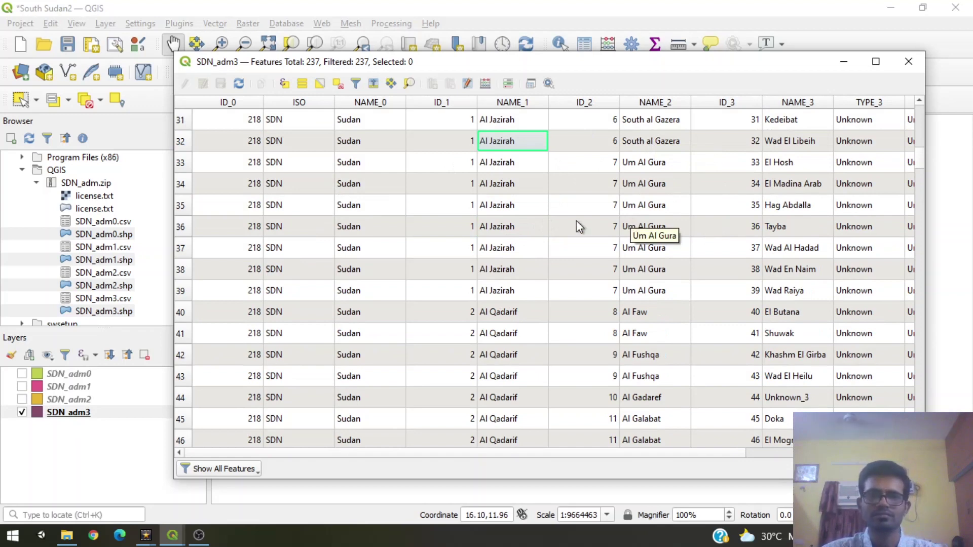
Step: Select the features in rows 34, 42, 75, 92 and 89 of the SDN_adm3 attribute table
{"action": "left_click", "coordinate": [181, 184]}
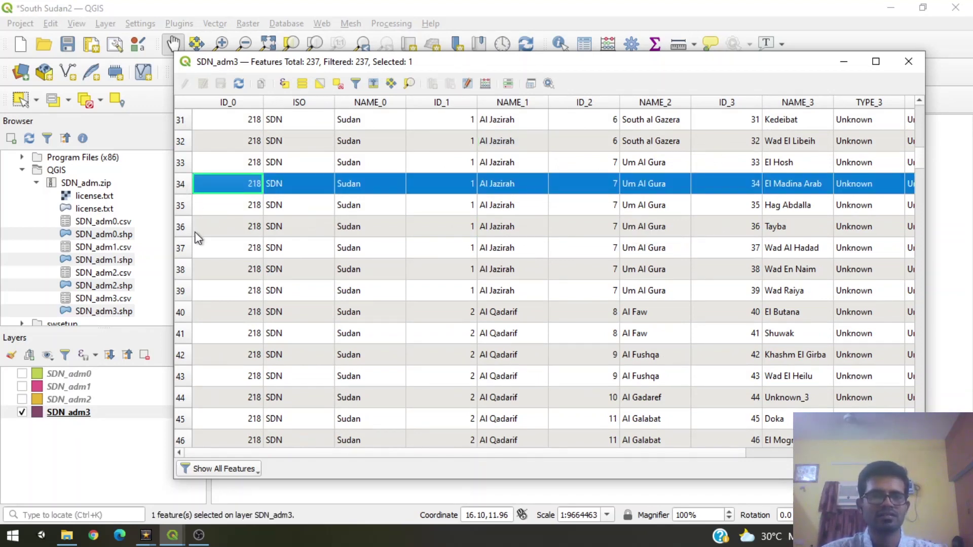
{"action": "scroll", "coordinate": [190, 269], "scroll_direction": "down", "scroll_amount": 1}
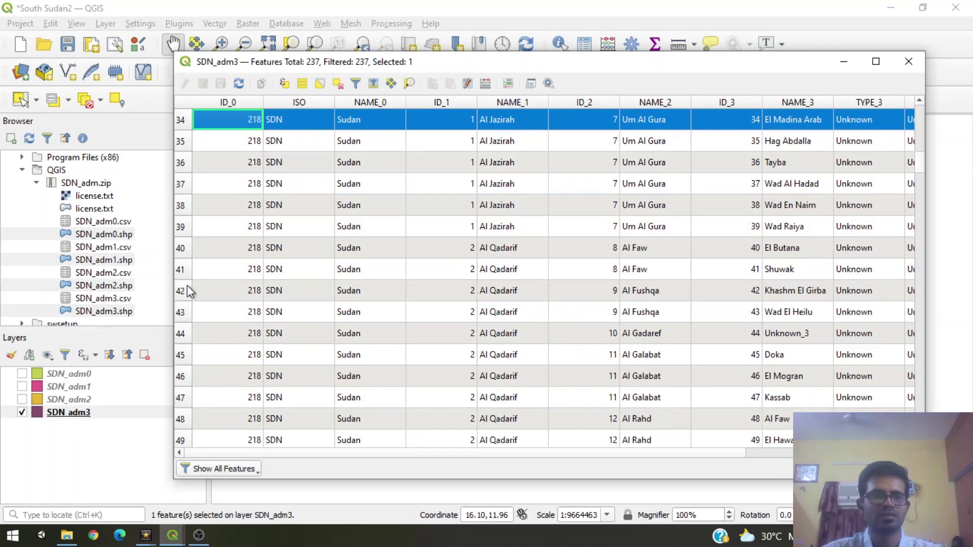
{"action": "left_click", "coordinate": [181, 291], "text": "ctrl"}
{"action": "scroll", "coordinate": [181, 290], "scroll_direction": "down", "scroll_amount": 11}
{"action": "left_click", "coordinate": [182, 291], "text": "ctrl"}
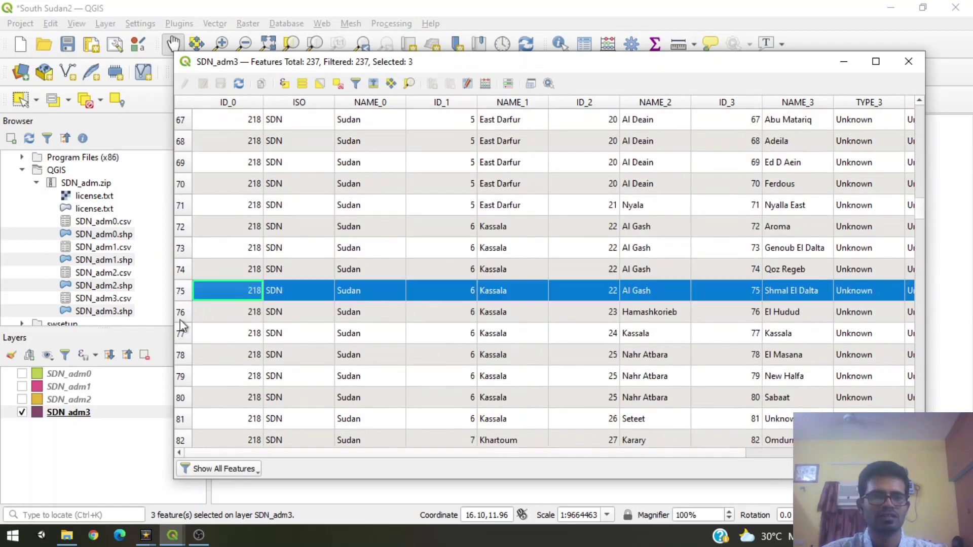
{"action": "scroll", "coordinate": [180, 319], "scroll_direction": "down", "scroll_amount": 5}
{"action": "left_click", "coordinate": [184, 335], "text": "ctrl"}
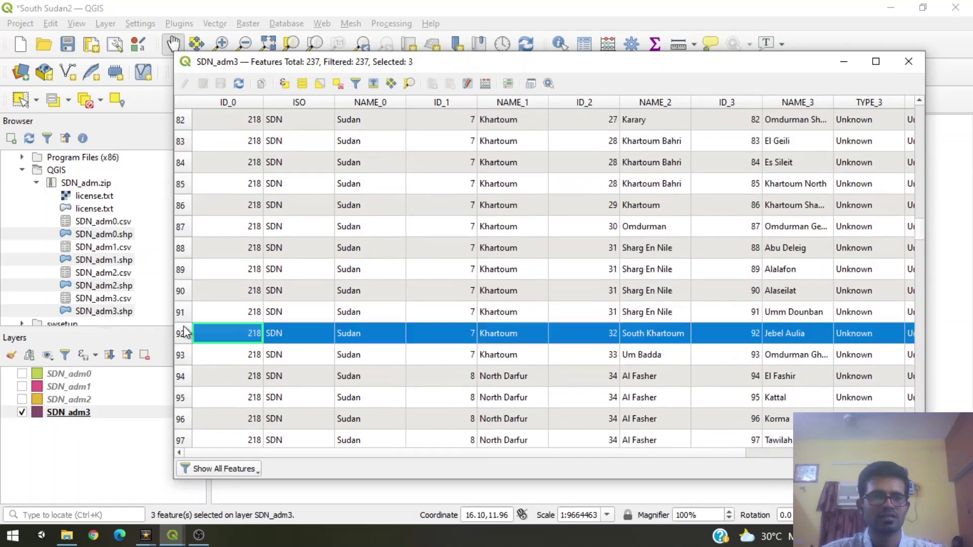
{"action": "left_click", "coordinate": [181, 271], "text": "ctrl"}
Step: Minimise the attribute table, examine where the selected features lie on the map, and close the table
{"action": "left_click", "coordinate": [844, 61]}
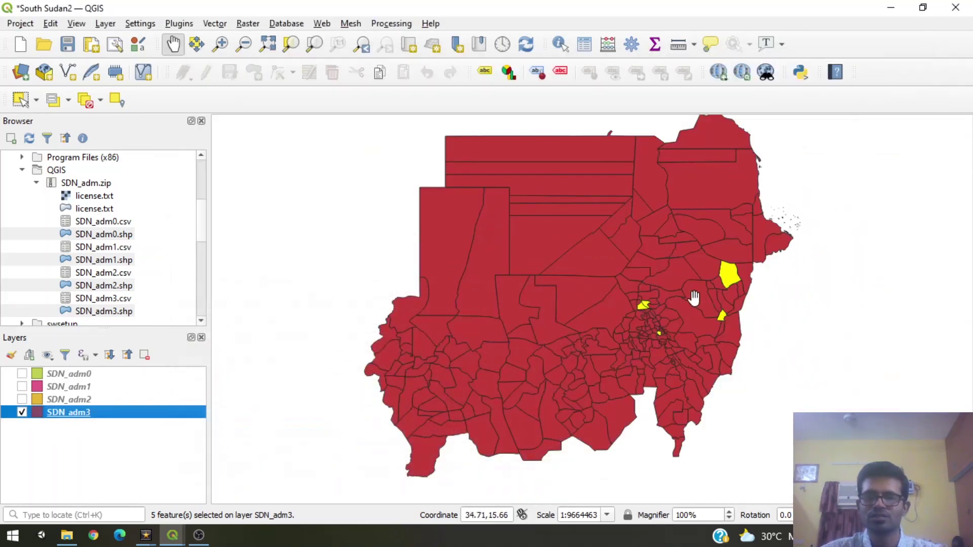
{"action": "scroll", "coordinate": [729, 297], "scroll_direction": "up", "scroll_amount": 2}
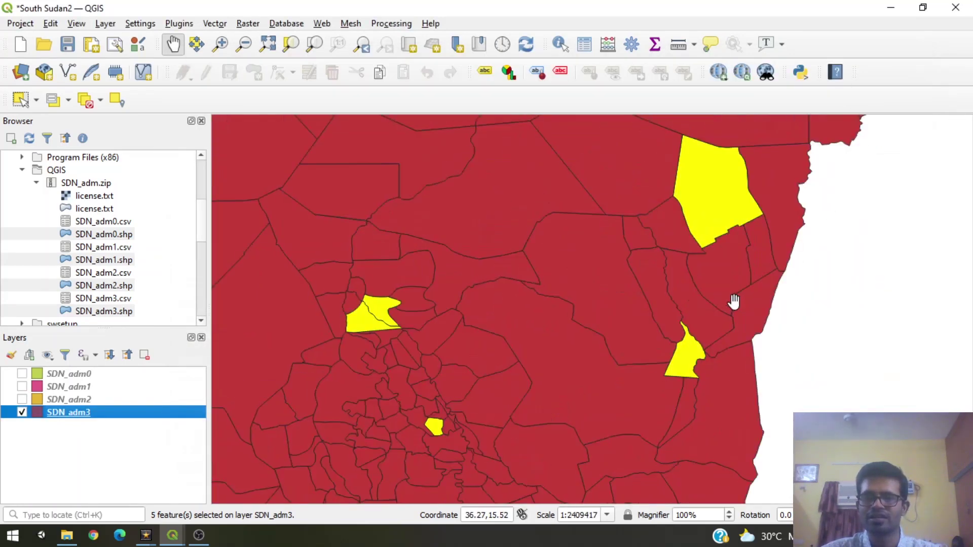
{"action": "scroll", "coordinate": [647, 288], "scroll_direction": "down", "scroll_amount": 1}
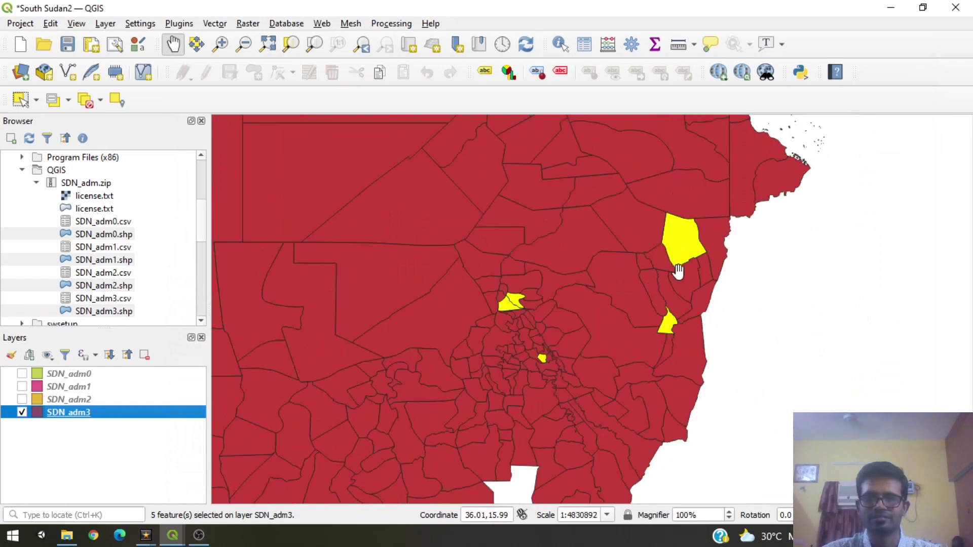
{"action": "left_click_drag", "start_coordinate": [471, 277], "coordinate": [549, 291]}
{"action": "scroll", "coordinate": [550, 293], "scroll_direction": "down", "scroll_amount": 1}
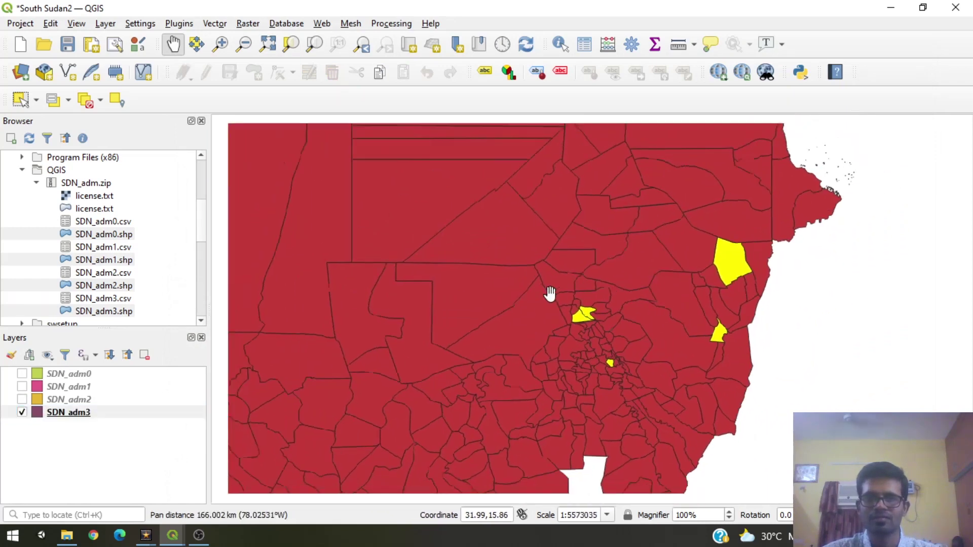
{"action": "scroll", "coordinate": [550, 293], "scroll_direction": "down", "scroll_amount": 2}
{"action": "scroll", "coordinate": [550, 293], "scroll_direction": "up", "scroll_amount": 2}
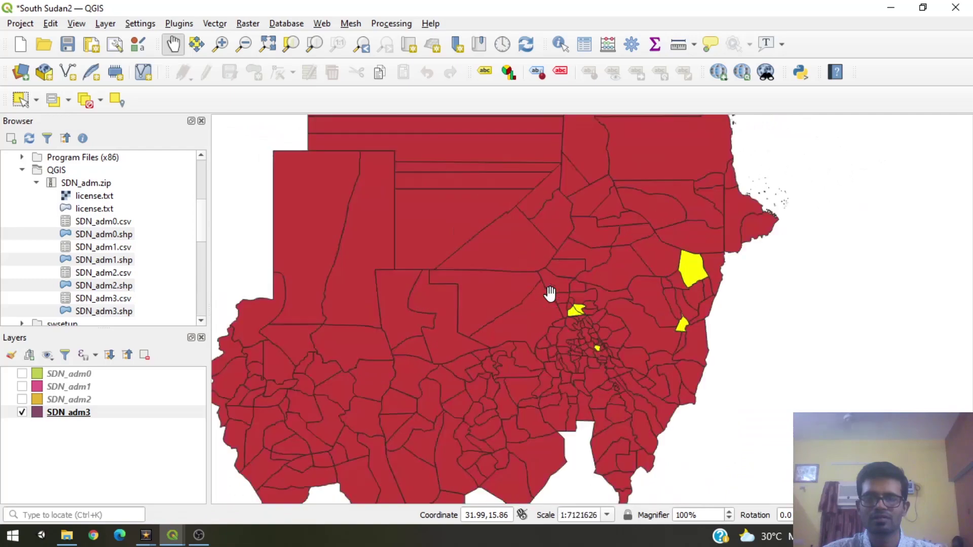
{"action": "key", "text": "F6"}
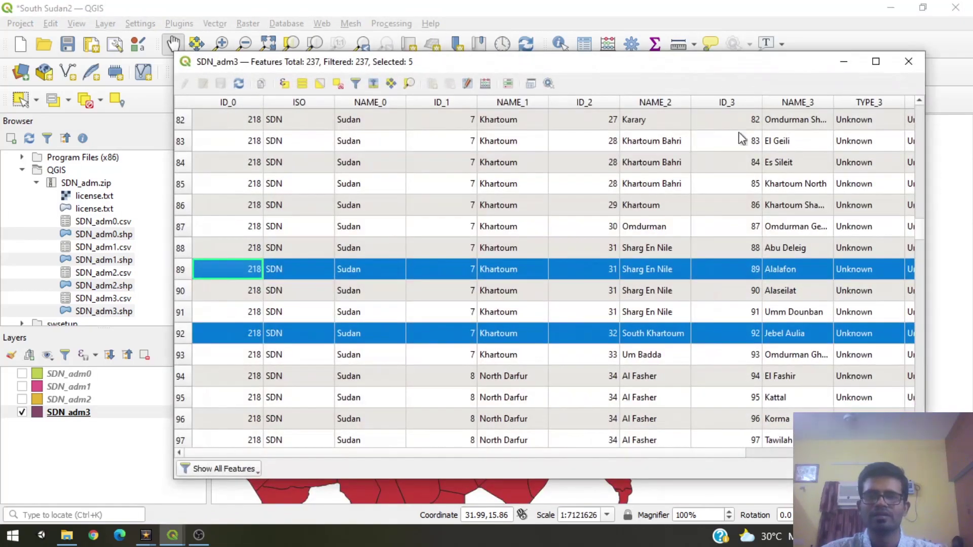
{"action": "left_click", "coordinate": [907, 62]}
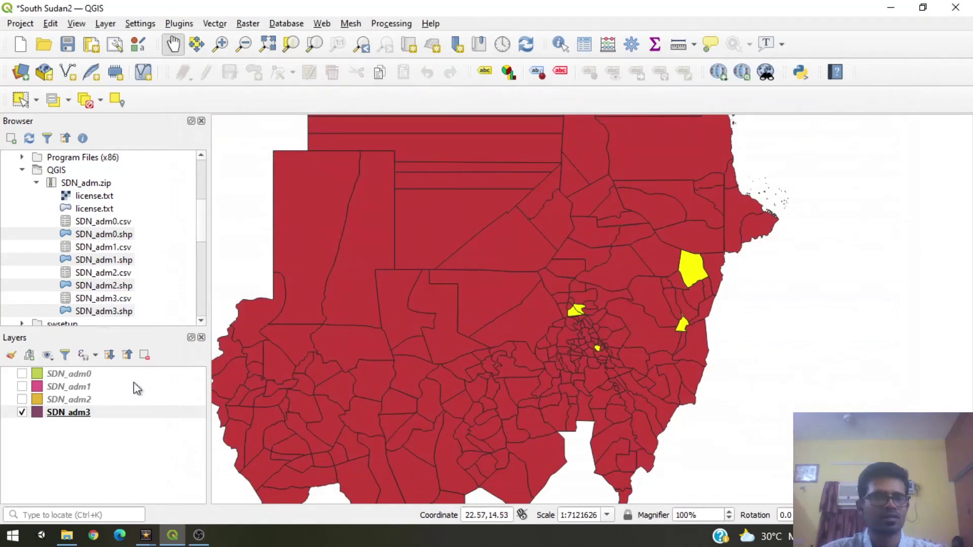
Step: Change the SDN_adm3 layer's fill colour from red to a bright yellow-green and apply it to the map
{"action": "left_click", "coordinate": [66, 412]}
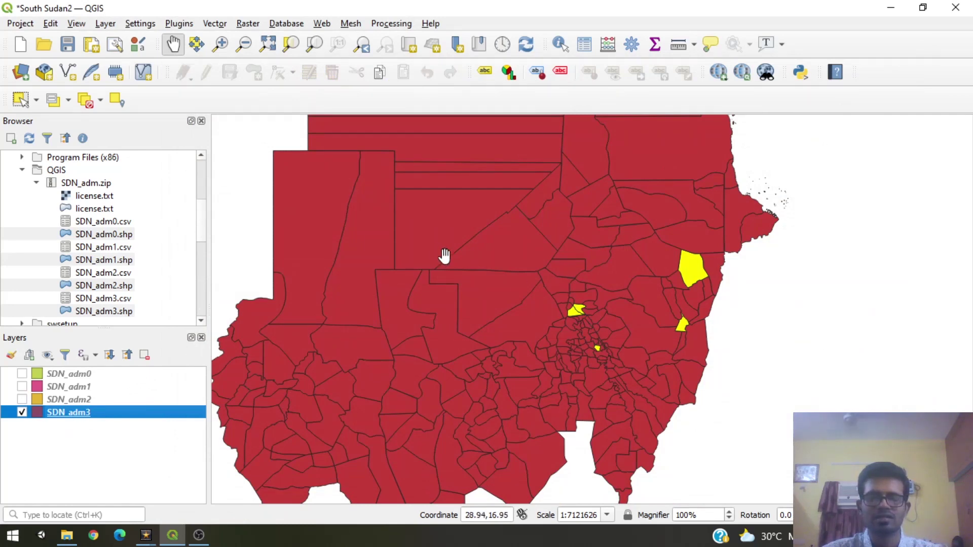
{"action": "scroll", "coordinate": [451, 293], "scroll_direction": "down", "scroll_amount": 1}
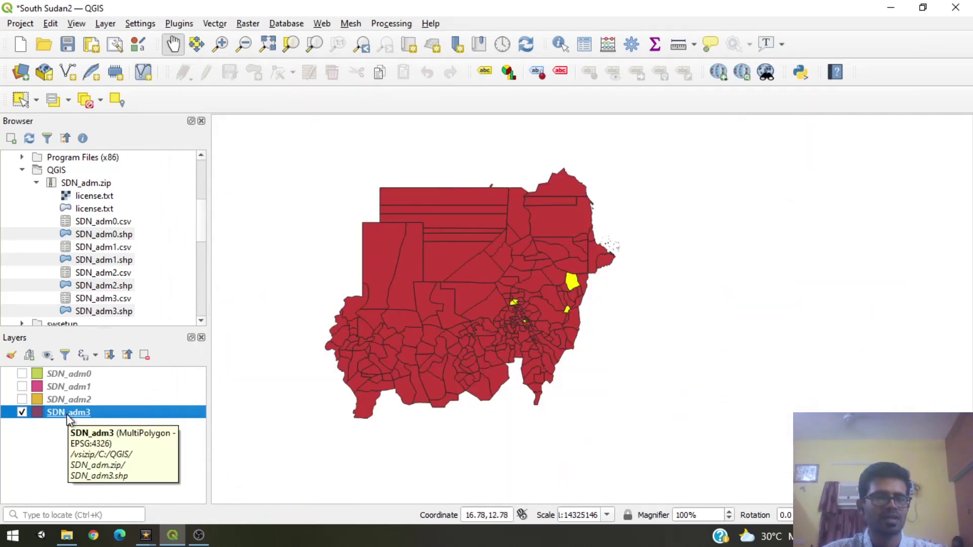
{"action": "right_click", "coordinate": [66, 414]}
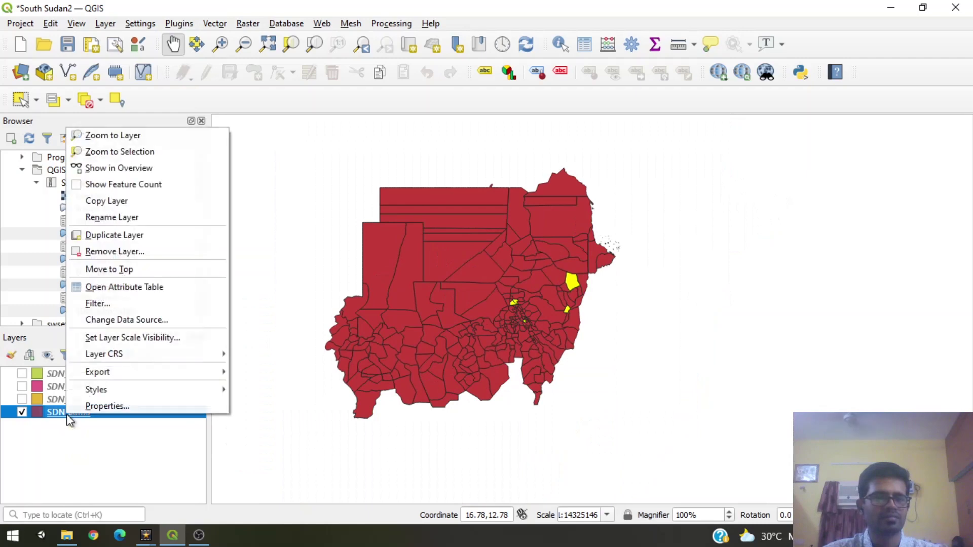
{"action": "left_click", "coordinate": [138, 412]}
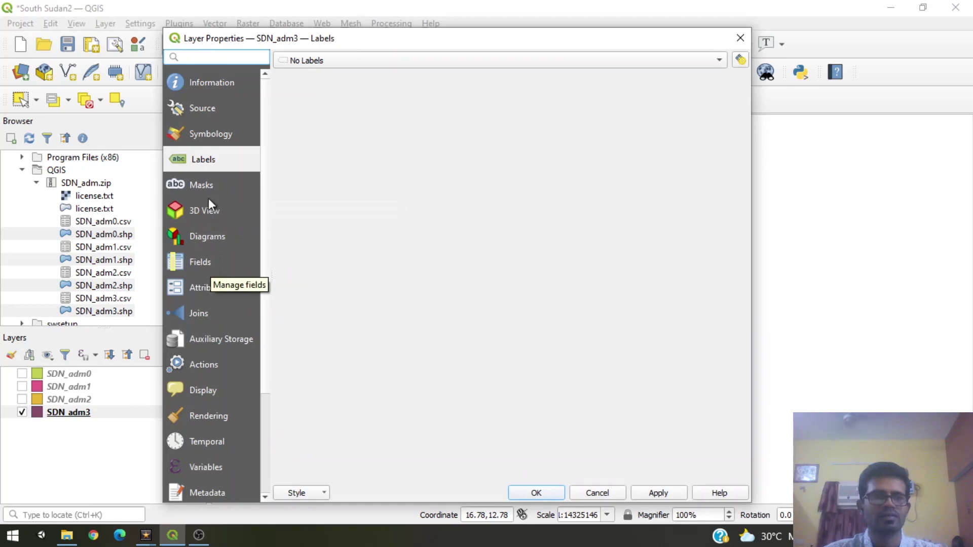
{"action": "left_click", "coordinate": [211, 135]}
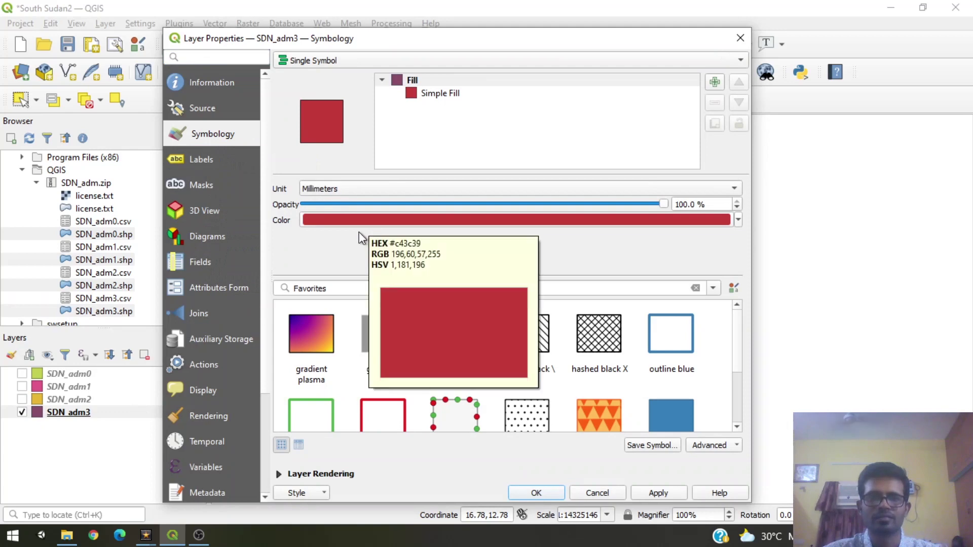
{"action": "left_click", "coordinate": [738, 220]}
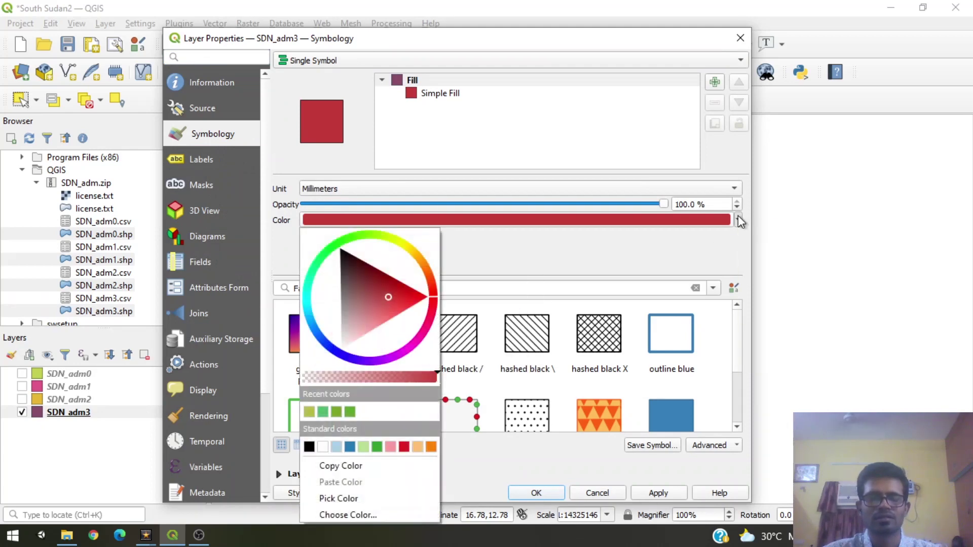
{"action": "mouse_move", "coordinate": [384, 306]}
{"action": "left_mouse_down"}
{"action": "mouse_move", "coordinate": [354, 322]}
{"action": "mouse_move", "coordinate": [380, 293]}
{"action": "left_mouse_up"}
{"action": "left_click_drag", "start_coordinate": [409, 256], "coordinate": [397, 241]}
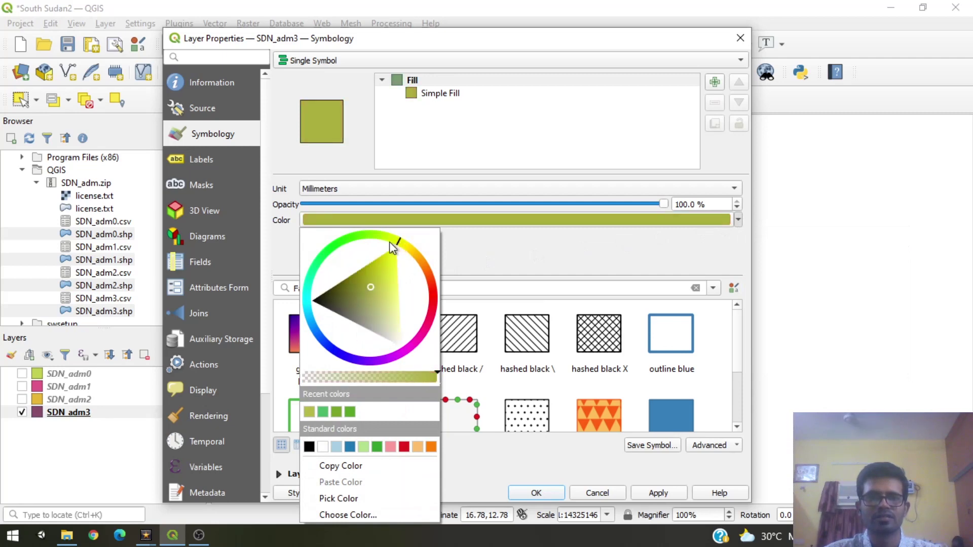
{"action": "left_click_drag", "start_coordinate": [396, 278], "coordinate": [393, 282]}
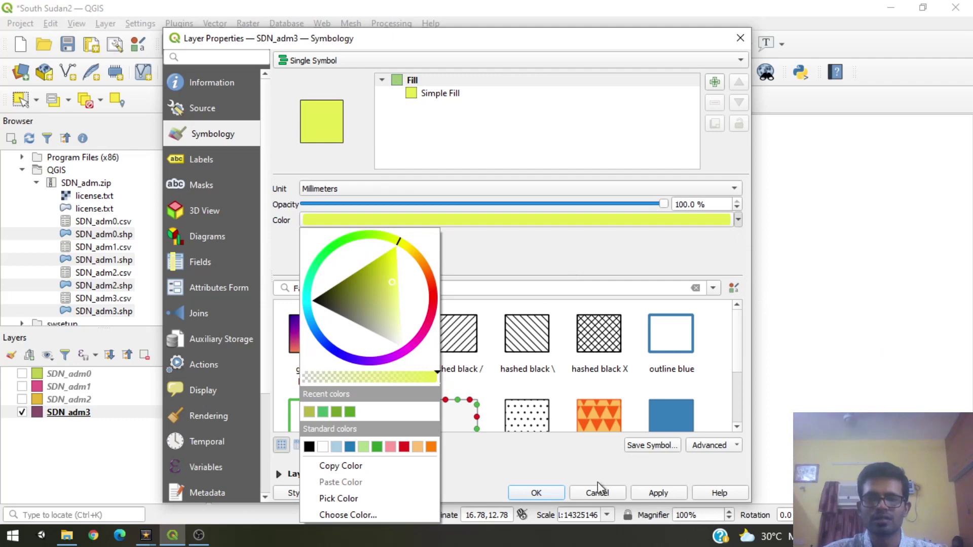
{"action": "left_click", "coordinate": [649, 490]}
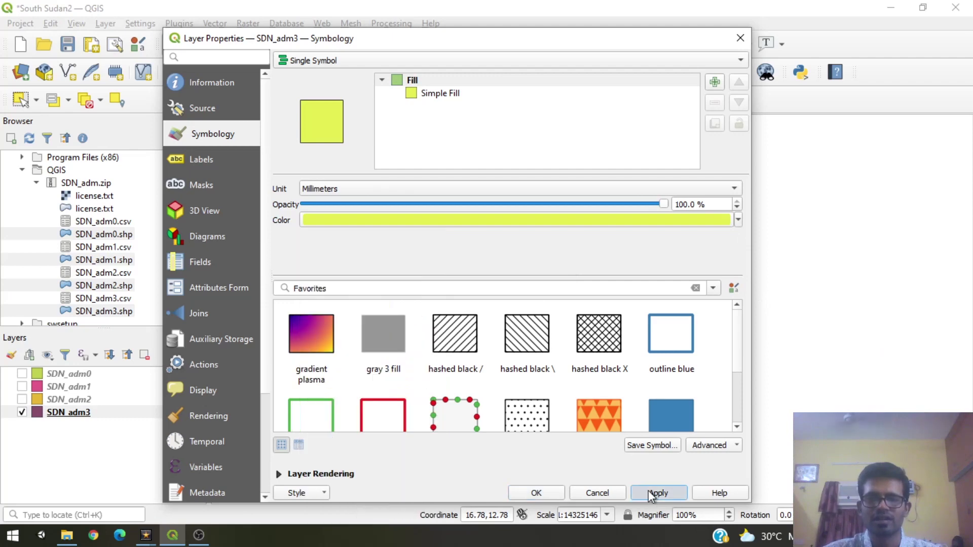
{"action": "left_click", "coordinate": [537, 495]}
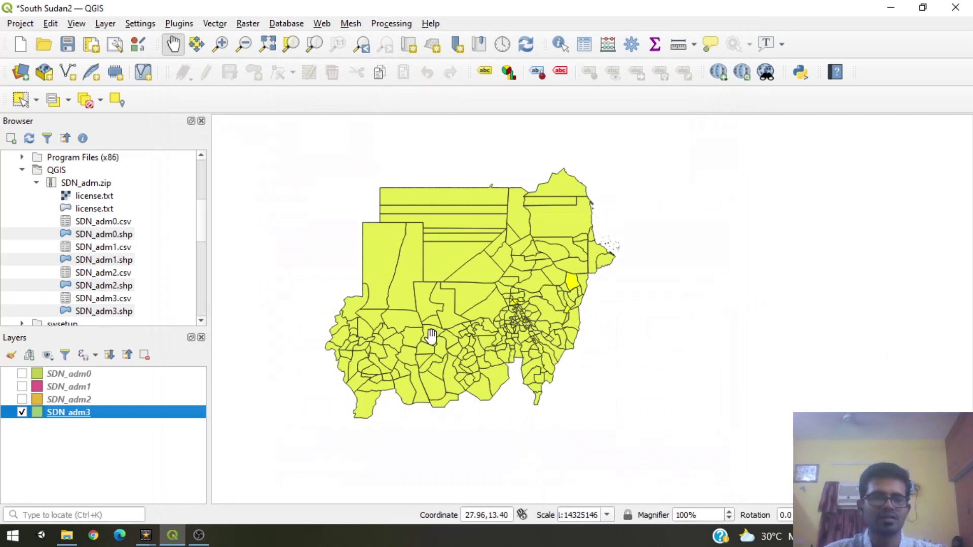
{"action": "scroll", "coordinate": [432, 336], "scroll_direction": "up", "scroll_amount": 2}
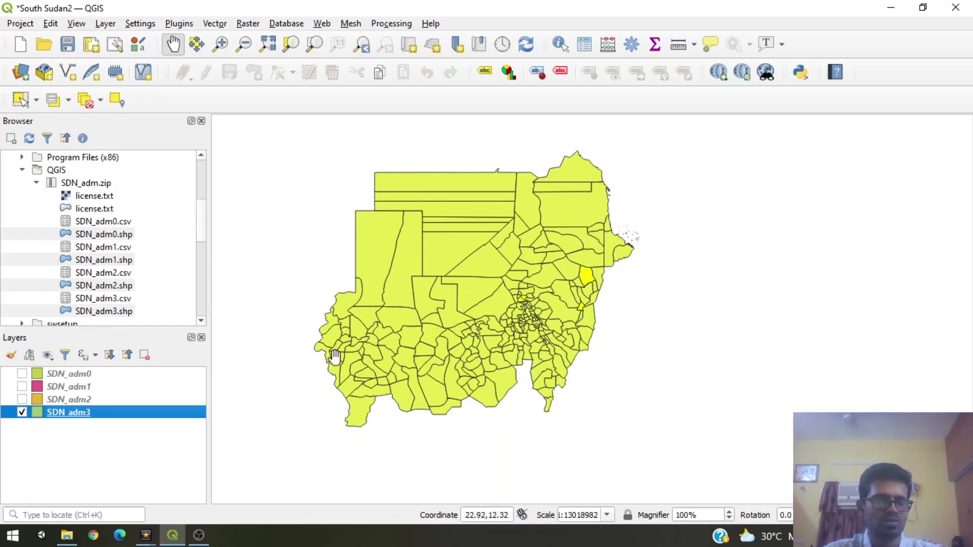
Step: Turn on single labels in the SDN_adm3 layer properties
{"action": "right_click", "coordinate": [71, 415]}
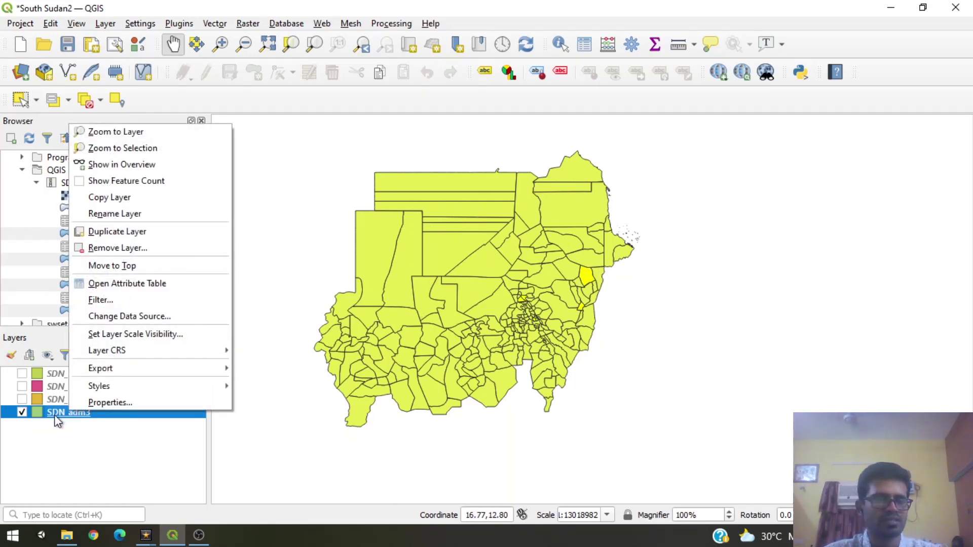
{"action": "left_click", "coordinate": [102, 403]}
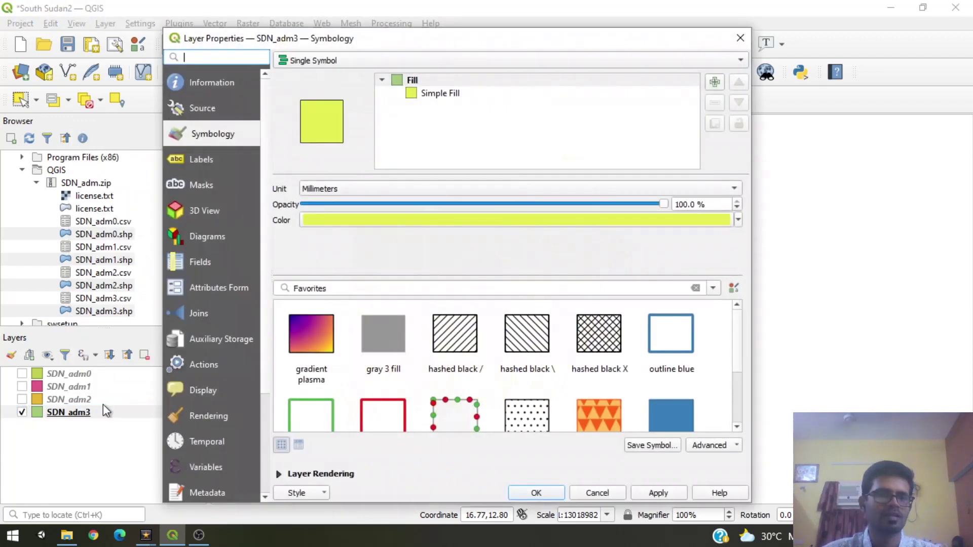
{"action": "left_click", "coordinate": [217, 160]}
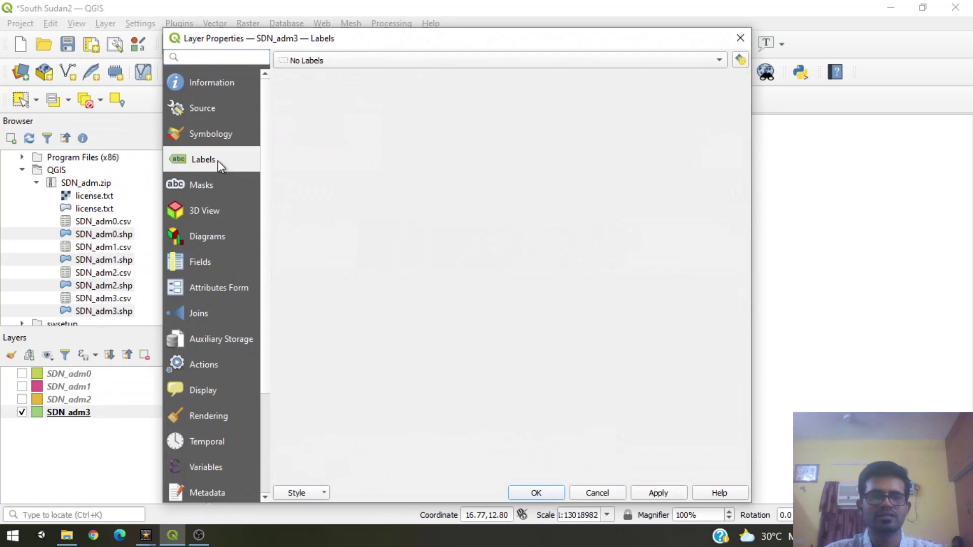
{"action": "left_click", "coordinate": [661, 60]}
{"action": "left_click", "coordinate": [500, 77]}
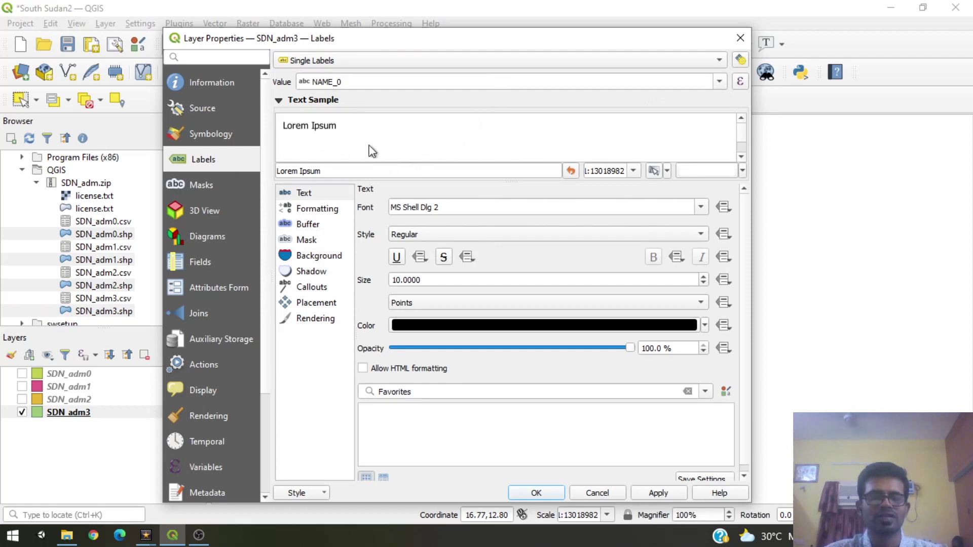
{"action": "left_click", "coordinate": [420, 208]}
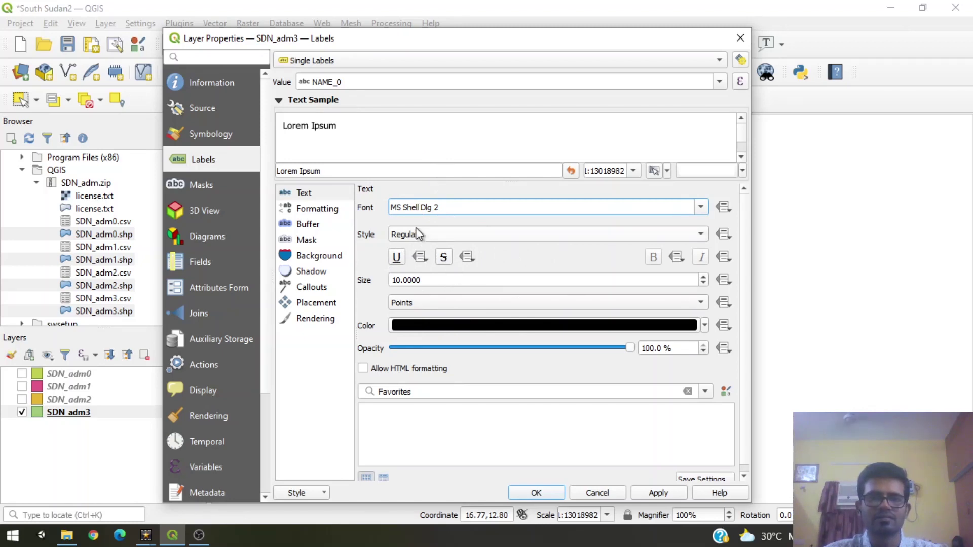
Step: Label the SDN_adm3 features with the NAME_3 field and apply the labels to the map
{"action": "left_click", "coordinate": [720, 81]}
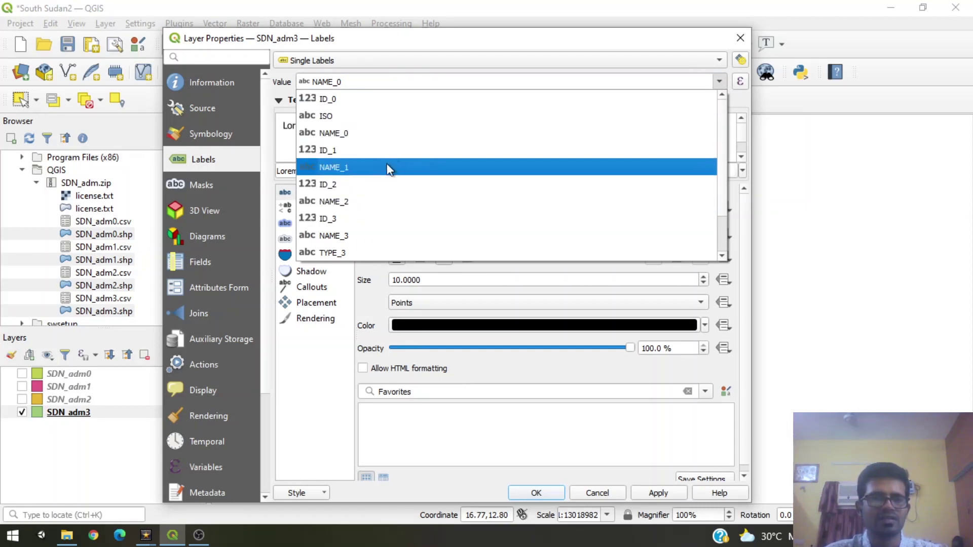
{"action": "left_click", "coordinate": [353, 237]}
{"action": "left_click", "coordinate": [657, 492]}
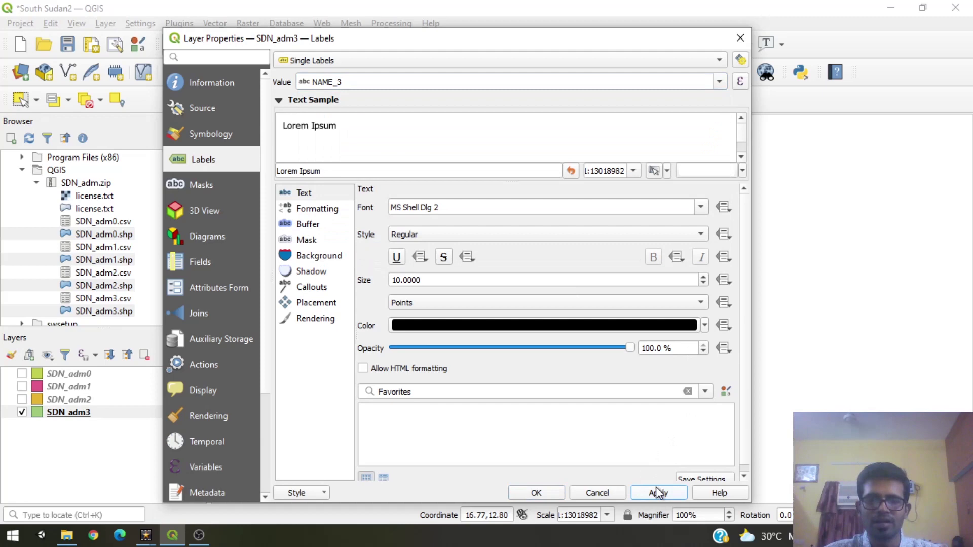
{"action": "left_click", "coordinate": [549, 493]}
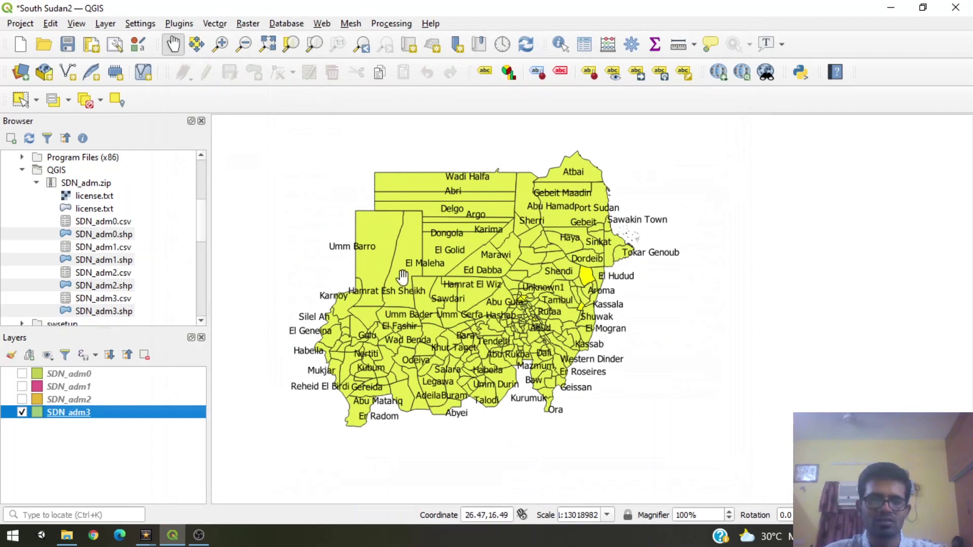
{"action": "scroll", "coordinate": [414, 336], "scroll_direction": "up", "scroll_amount": 1}
{"action": "scroll", "coordinate": [441, 293], "scroll_direction": "down", "scroll_amount": 1}
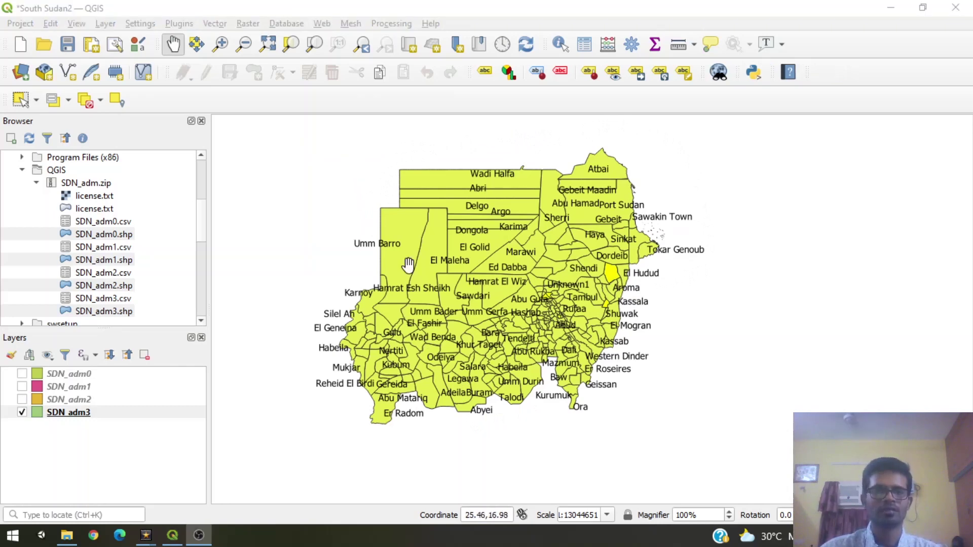
Step: Search all available plugins for QuickMap, replacing the previous search text
{"action": "left_click", "coordinate": [180, 24]}
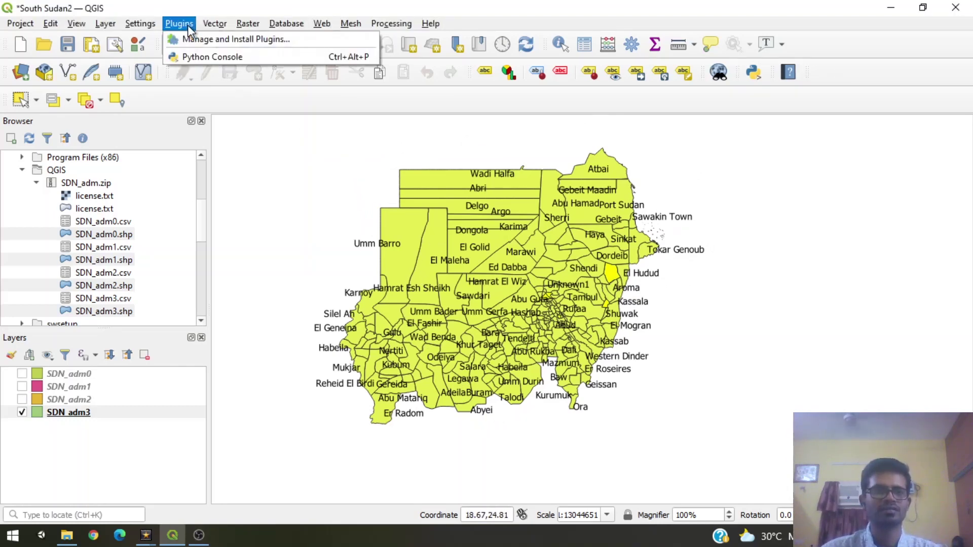
{"action": "left_click", "coordinate": [199, 36]}
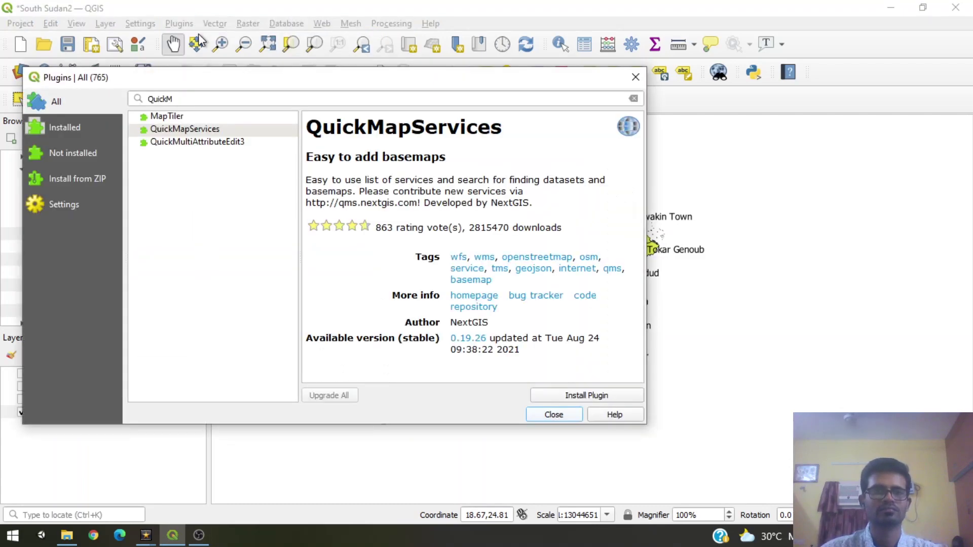
{"action": "double_click", "coordinate": [195, 99]}
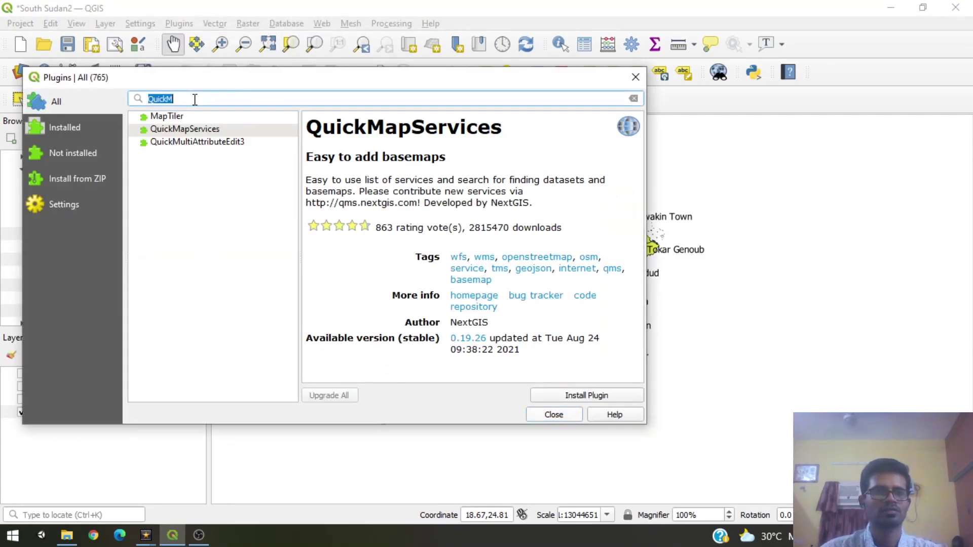
{"action": "left_click", "coordinate": [201, 98]}
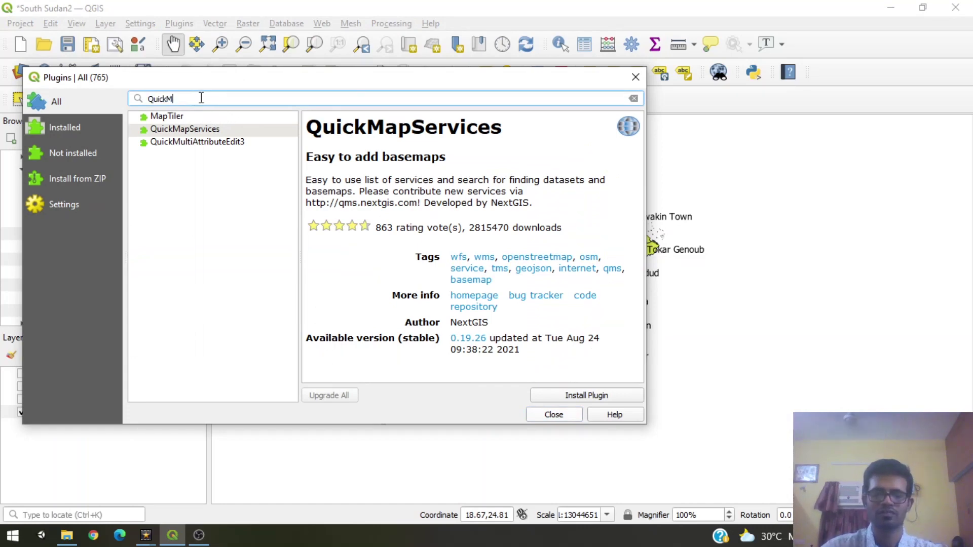
{"action": "key", "text": "BackSpace"}
{"action": "key", "text": "BackSpace"}
{"action": "key", "text": "BackSpace"}
{"action": "key", "text": "BackSpace"}
{"action": "key", "text": "BackSpace"}
{"action": "key", "text": "BackSpace"}
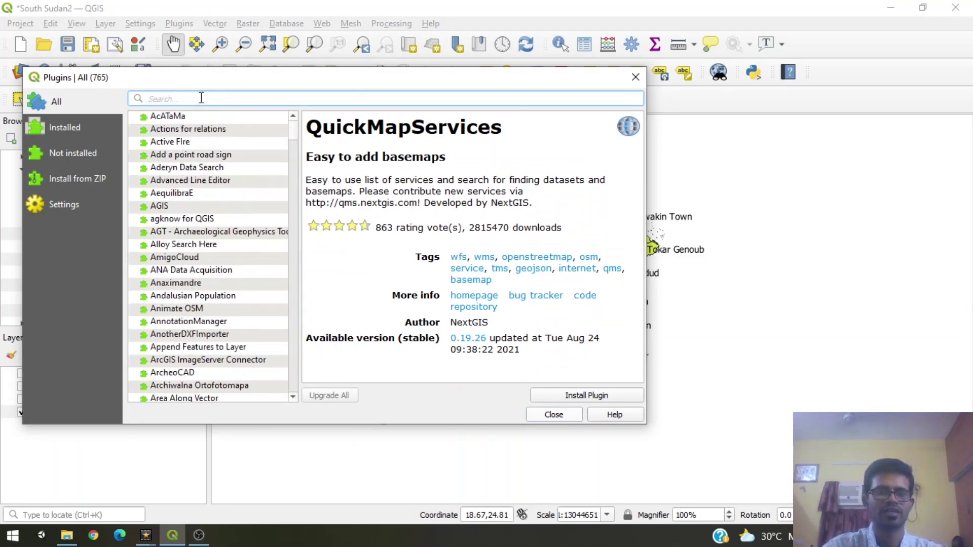
{"action": "type", "text": "Q"}
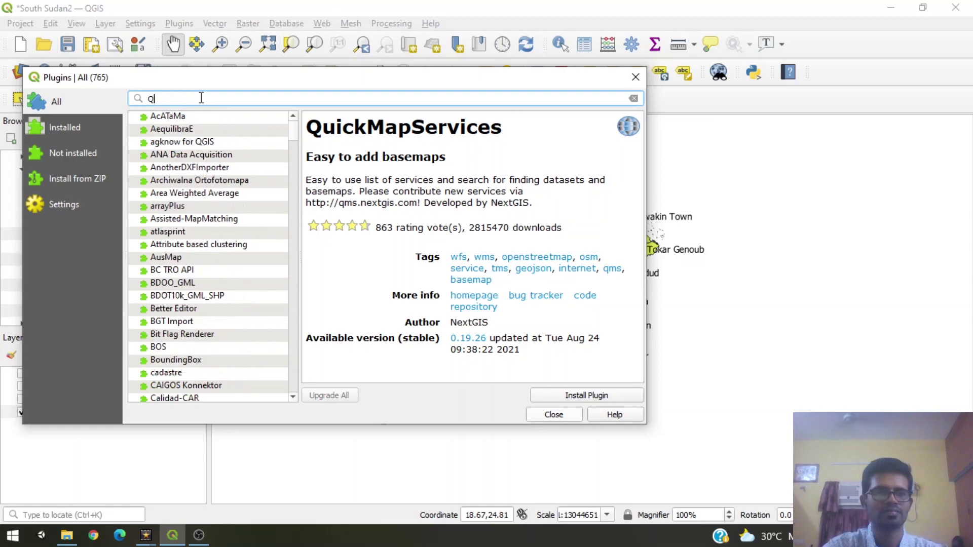
{"action": "type", "text": "u"}
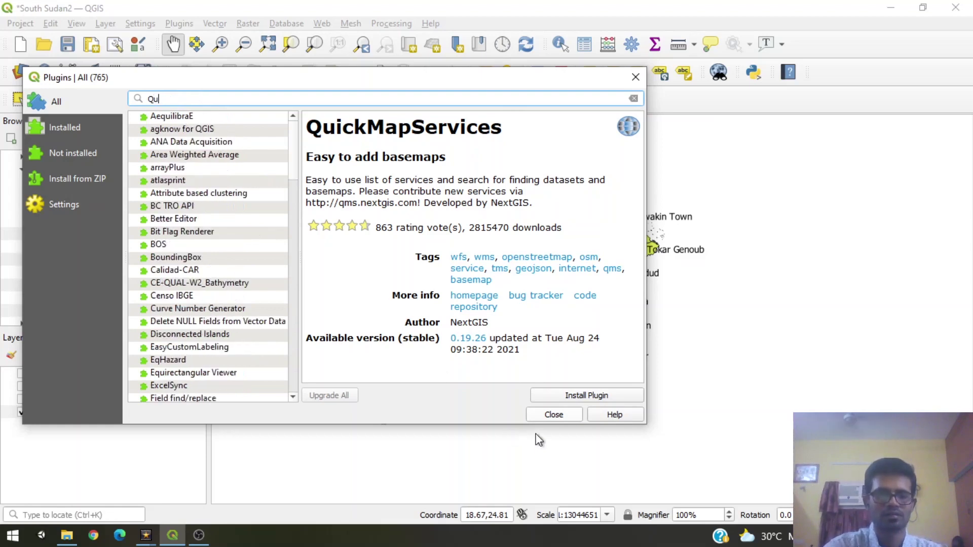
{"action": "type", "text": "ickMap"}
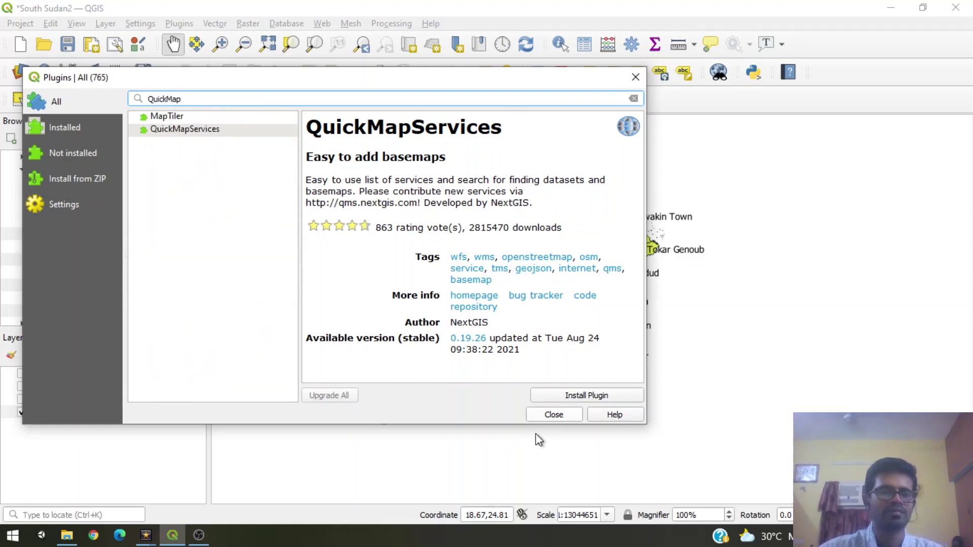
Step: Install the QuickMapServices plugin and close the plugin manager
{"action": "left_click", "coordinate": [222, 133]}
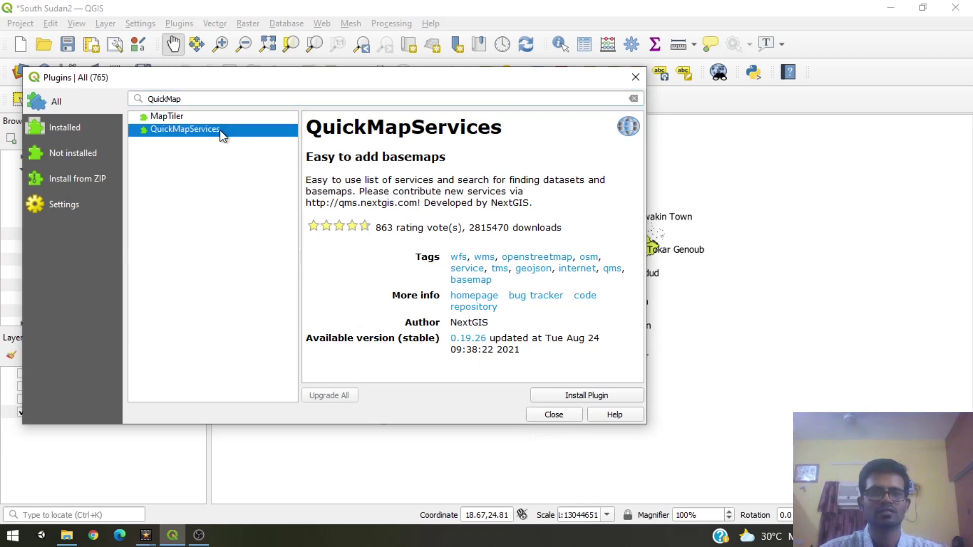
{"action": "left_click", "coordinate": [597, 394]}
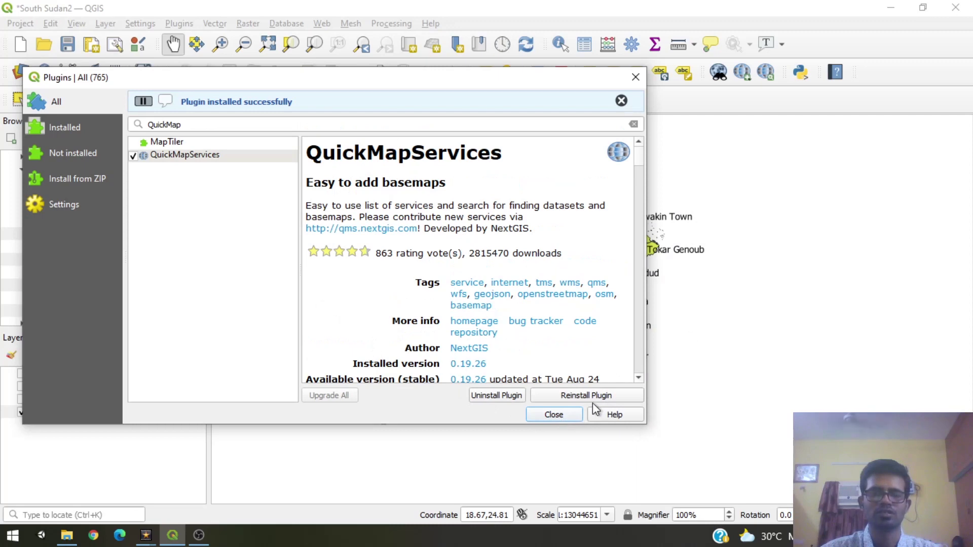
{"action": "left_click", "coordinate": [540, 416]}
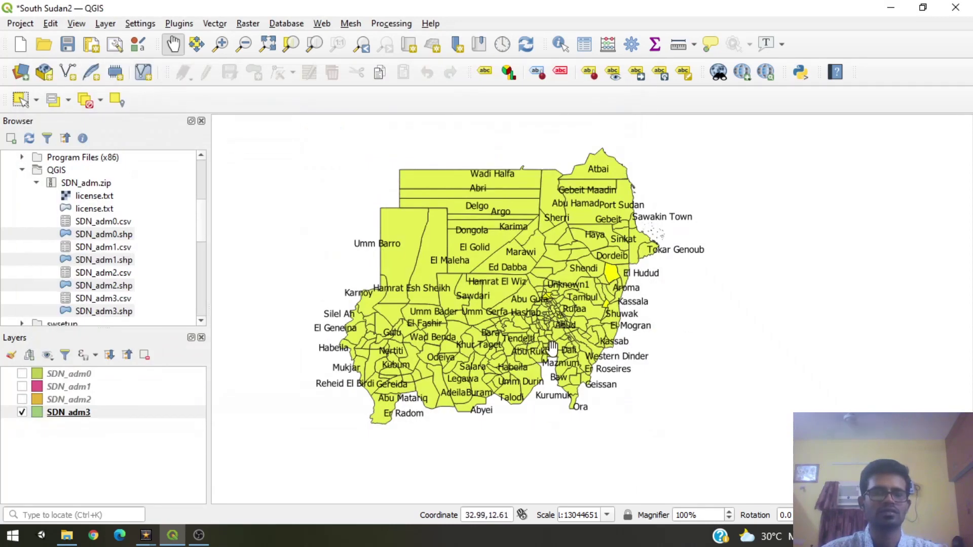
Step: Add the OSM Standard basemap from QuickMapServices to the project
{"action": "left_click", "coordinate": [326, 25]}
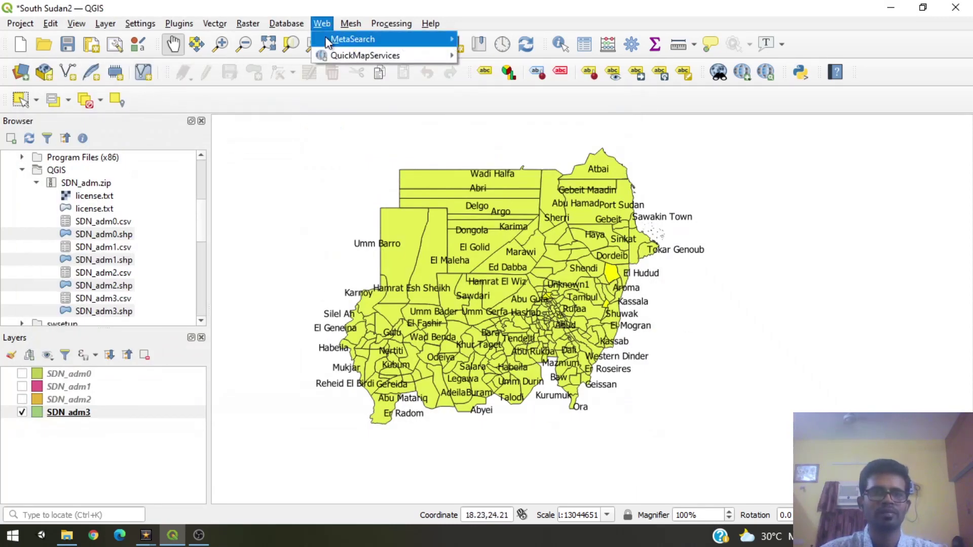
{"action": "mouse_move", "coordinate": [336, 55]}
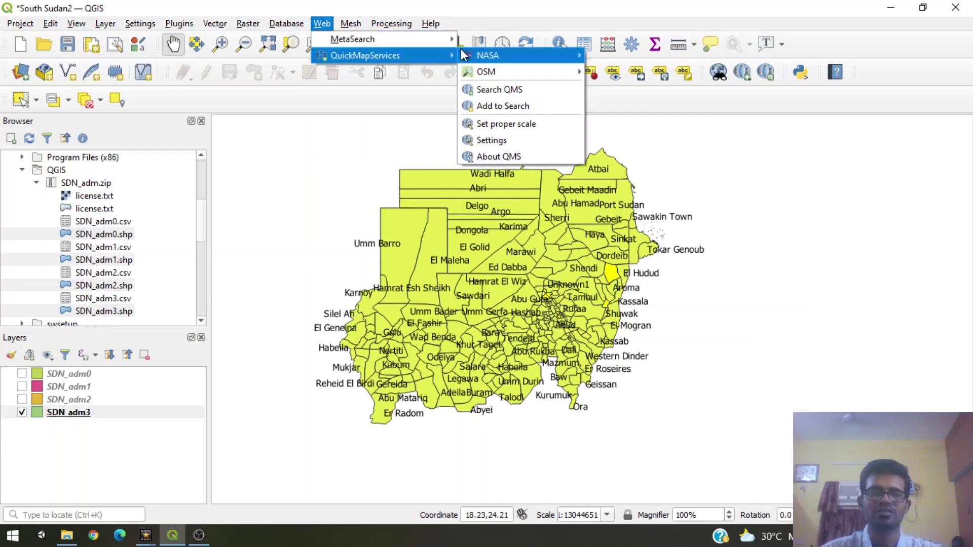
{"action": "mouse_move", "coordinate": [500, 76]}
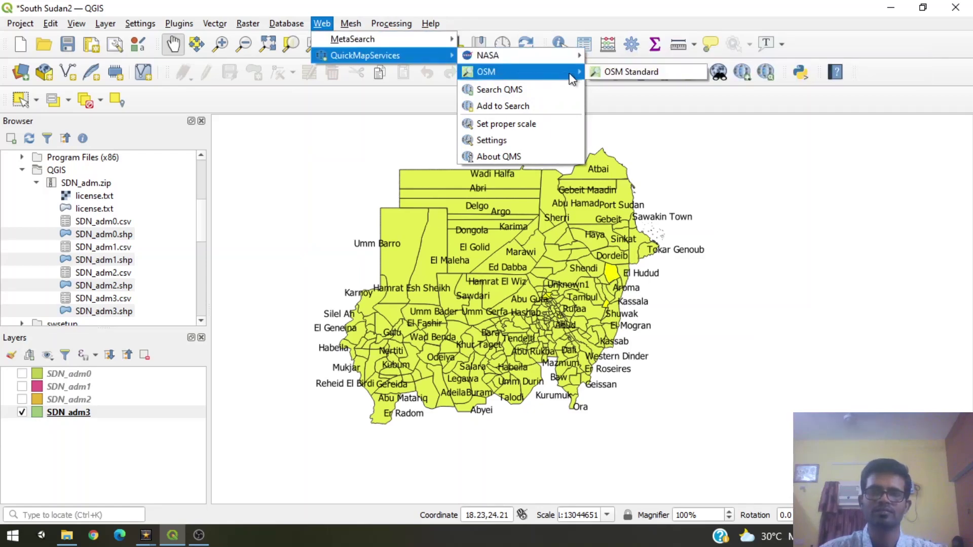
{"action": "left_click", "coordinate": [619, 71]}
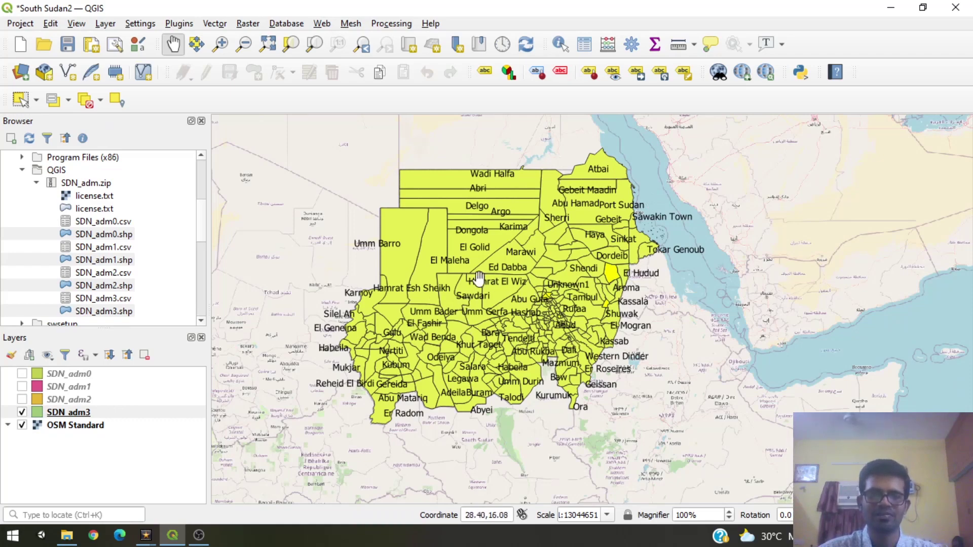
Step: Remove the SDN_adm0, SDN_adm1, SDN_adm2 and SDN_adm3 layers from the project, keeping the OSM Standard basemap
{"action": "scroll", "coordinate": [507, 334], "scroll_direction": "down", "scroll_amount": 1}
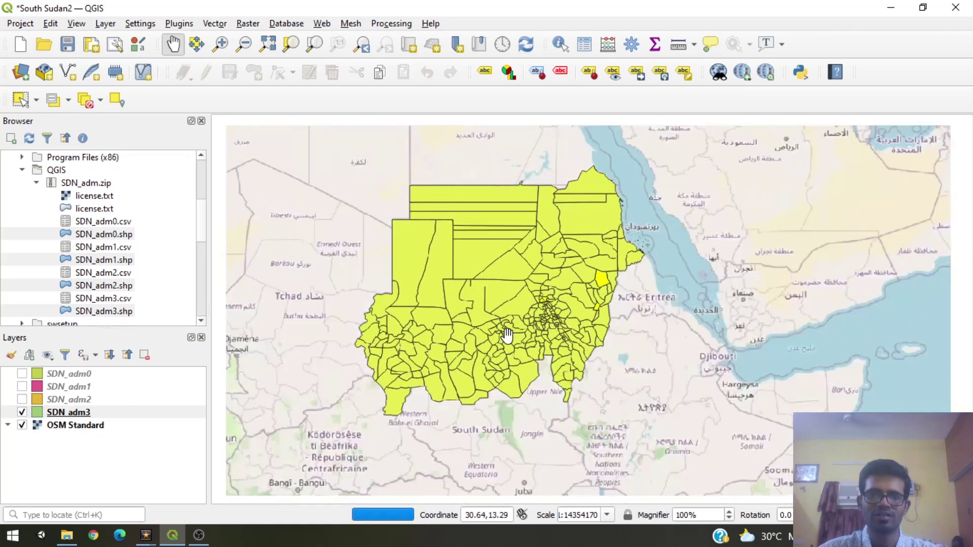
{"action": "scroll", "coordinate": [555, 413], "scroll_direction": "down", "scroll_amount": 1}
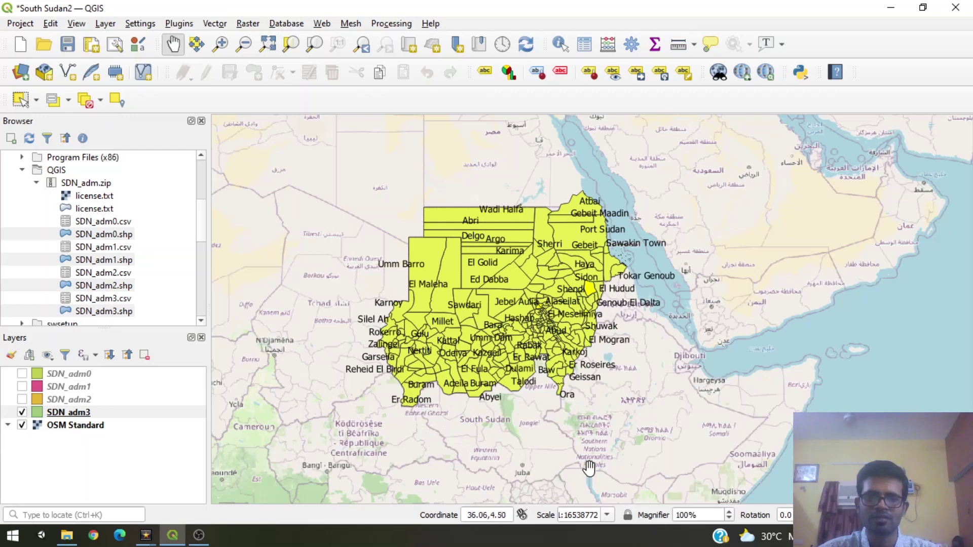
{"action": "left_click_drag", "start_coordinate": [543, 435], "coordinate": [557, 424]}
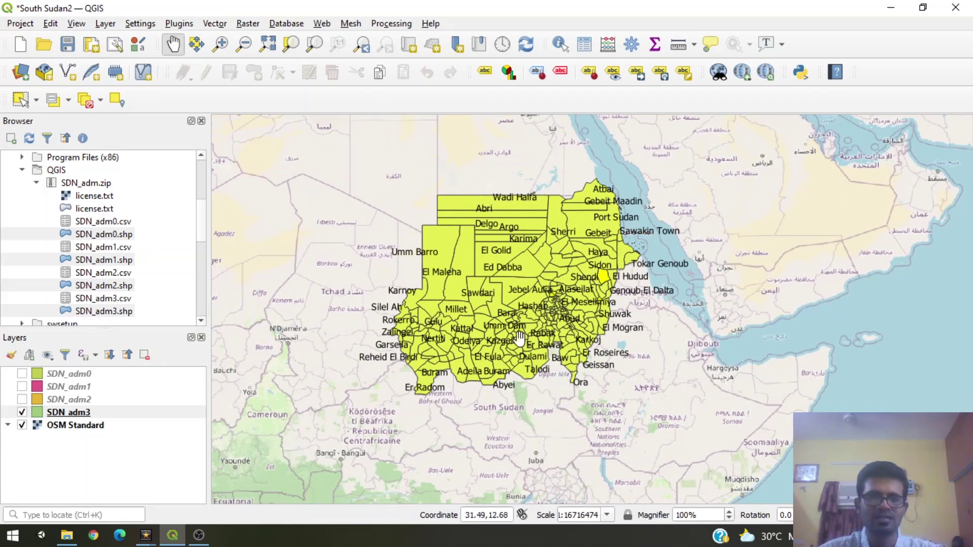
{"action": "left_click", "coordinate": [66, 395], "text": "shift"}
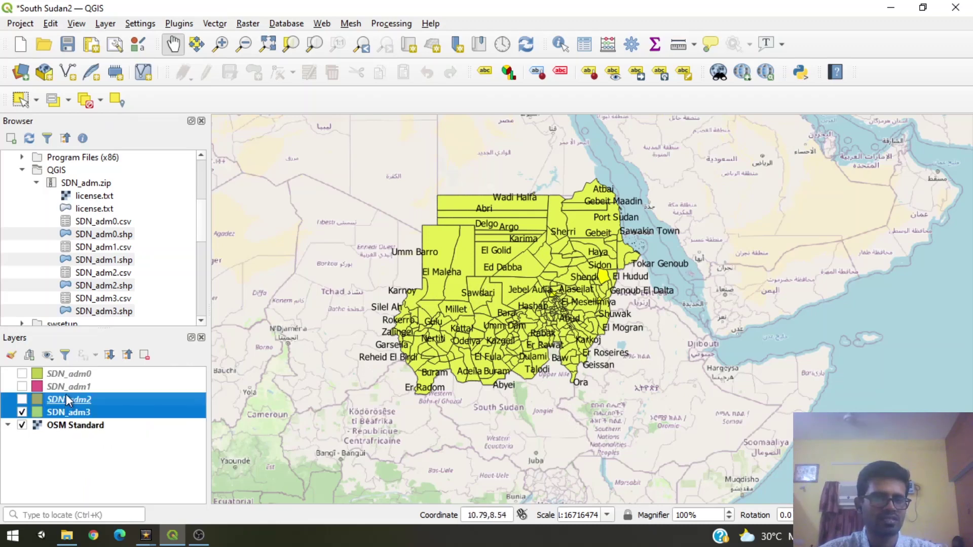
{"action": "left_click", "coordinate": [68, 386], "text": "shift"}
{"action": "left_click", "coordinate": [70, 375], "text": "shift"}
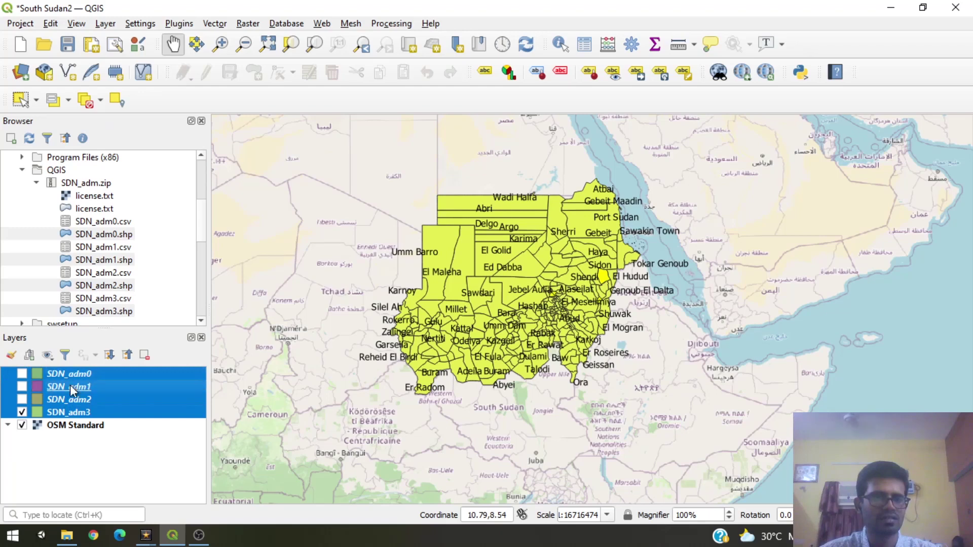
{"action": "right_click", "coordinate": [73, 394]}
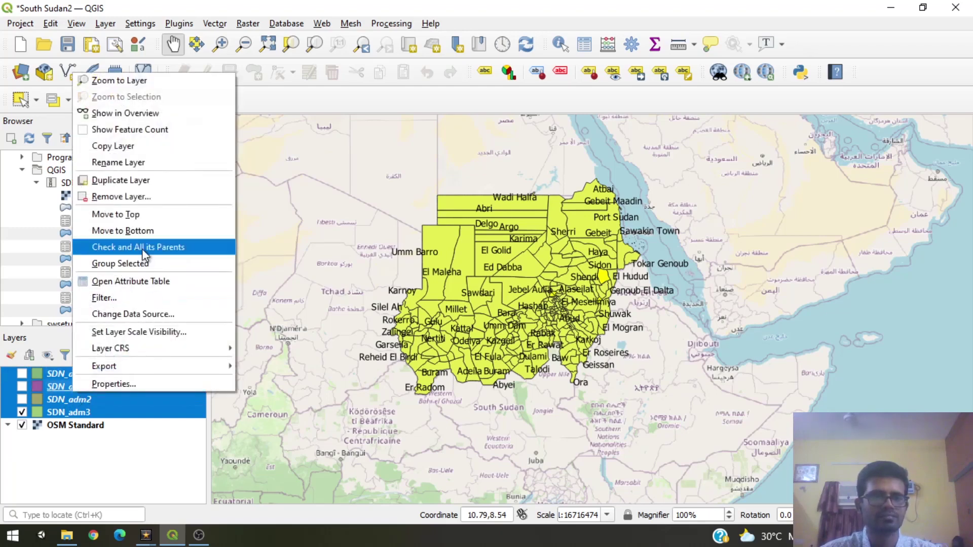
{"action": "left_click", "coordinate": [141, 196]}
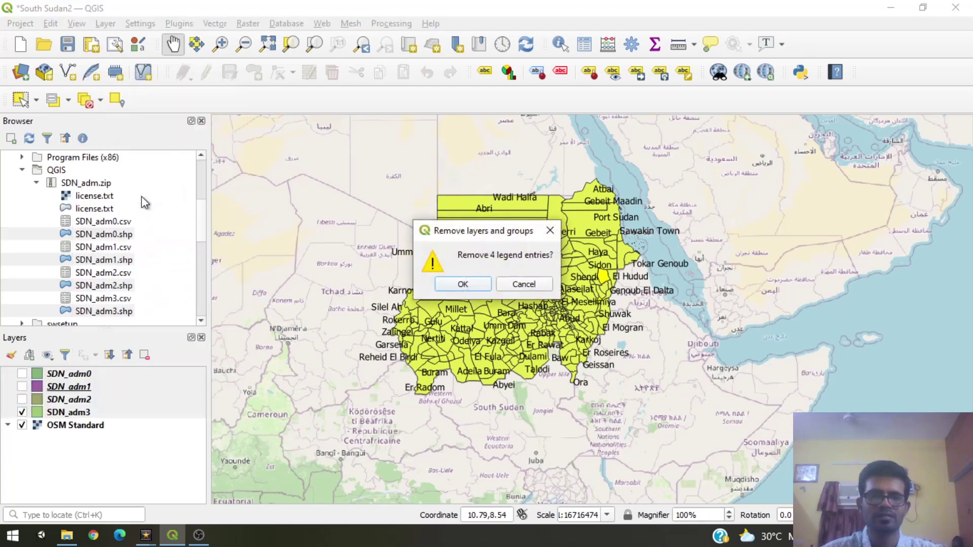
{"action": "left_click", "coordinate": [463, 285]}
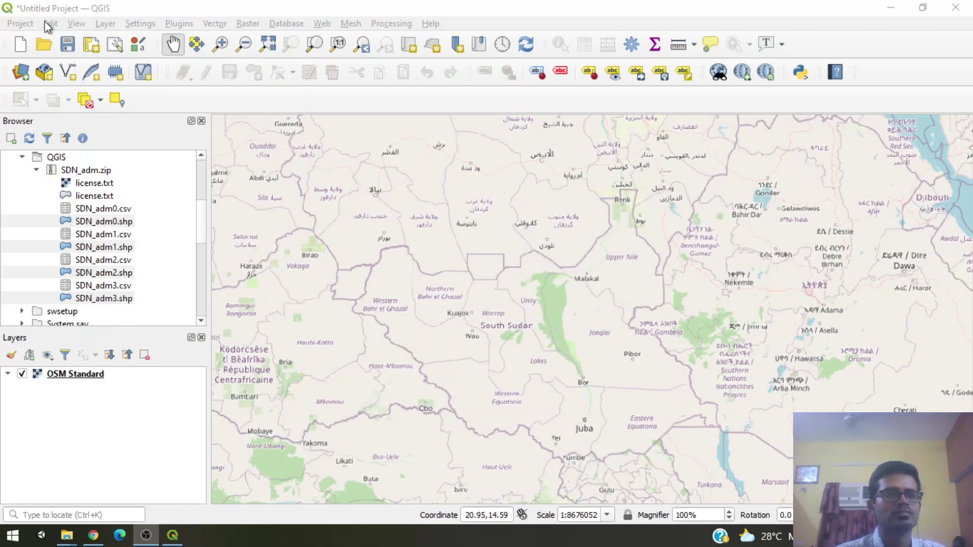
Step: Start a new shapefile layer with the file name South Sudan and the Polygon geometry type
{"action": "left_click", "coordinate": [116, 26]}
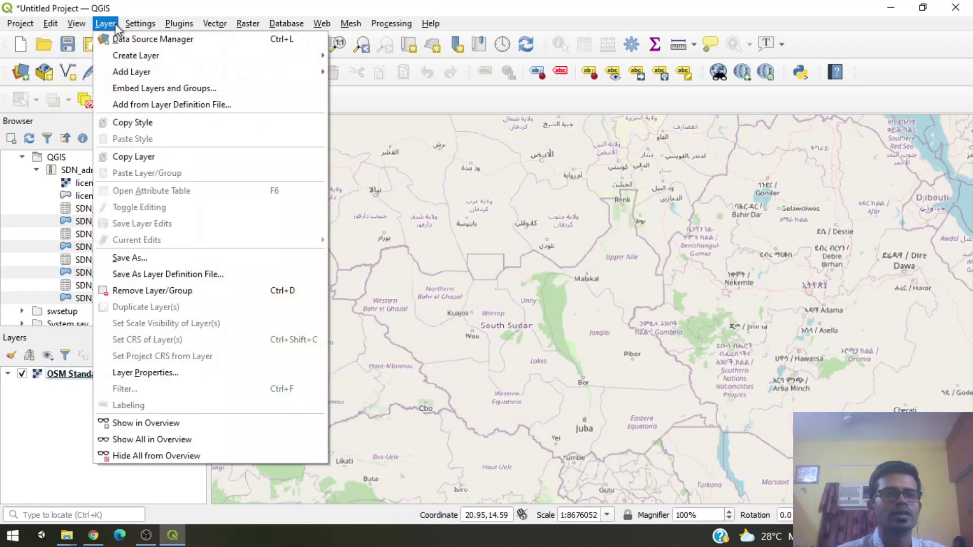
{"action": "mouse_move", "coordinate": [128, 59]}
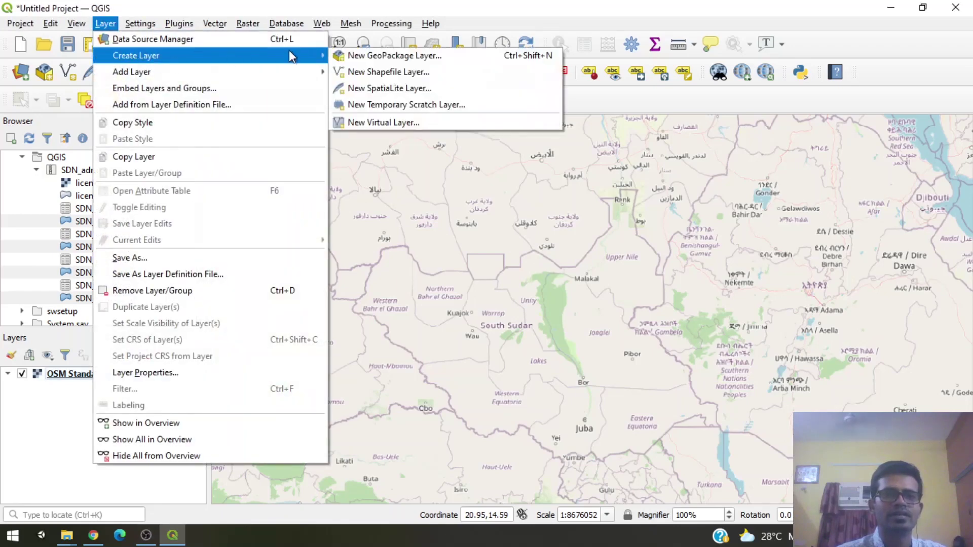
{"action": "left_click", "coordinate": [410, 72]}
{"action": "left_click", "coordinate": [410, 56]}
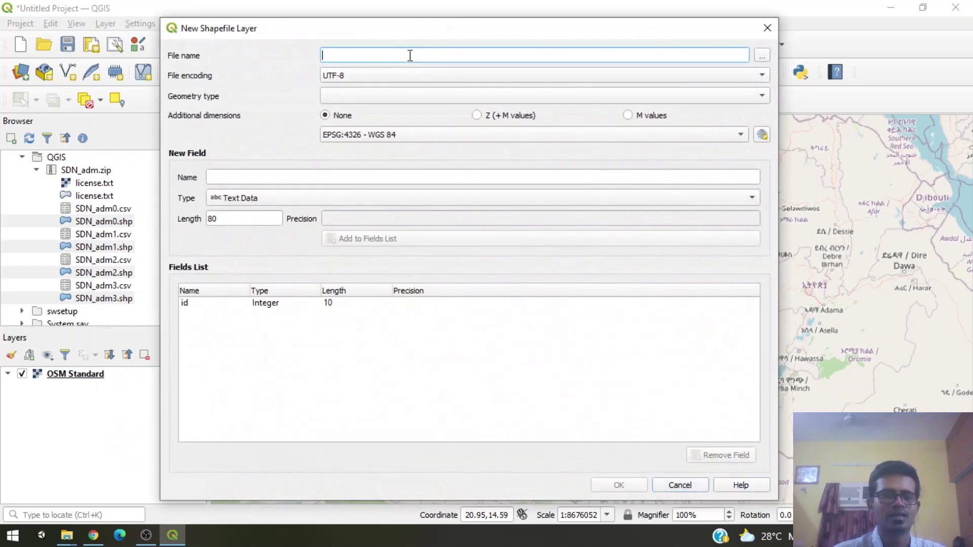
{"action": "type", "text": "South Su"}
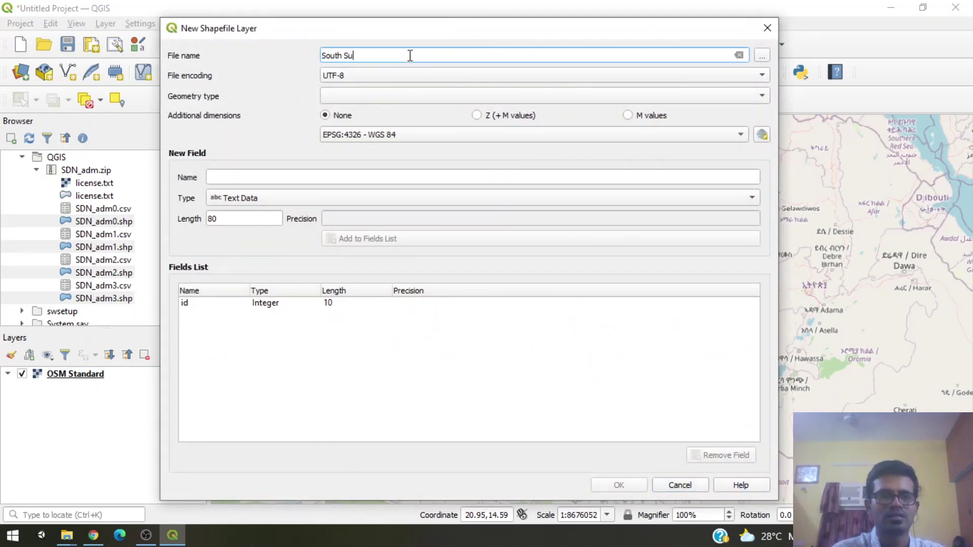
{"action": "type", "text": "dan"}
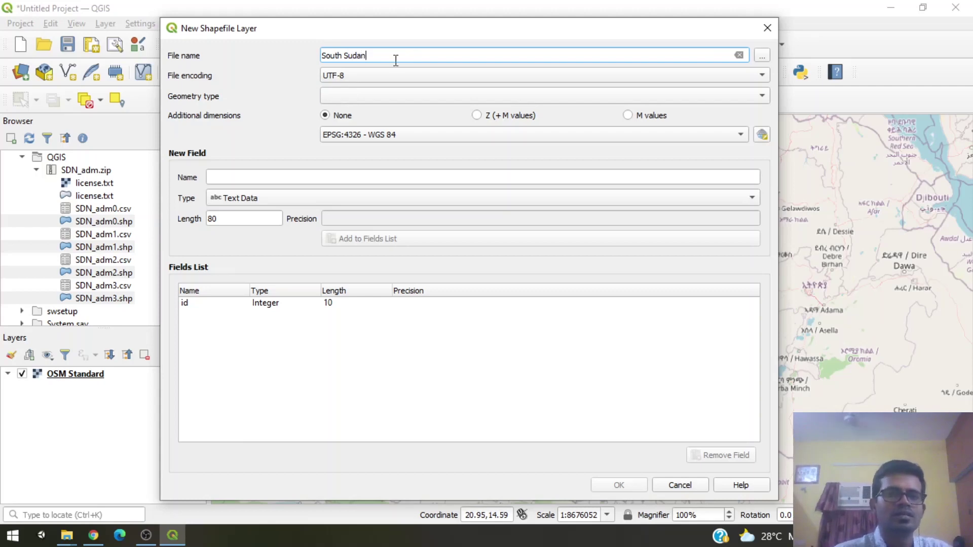
{"action": "left_click", "coordinate": [366, 98]}
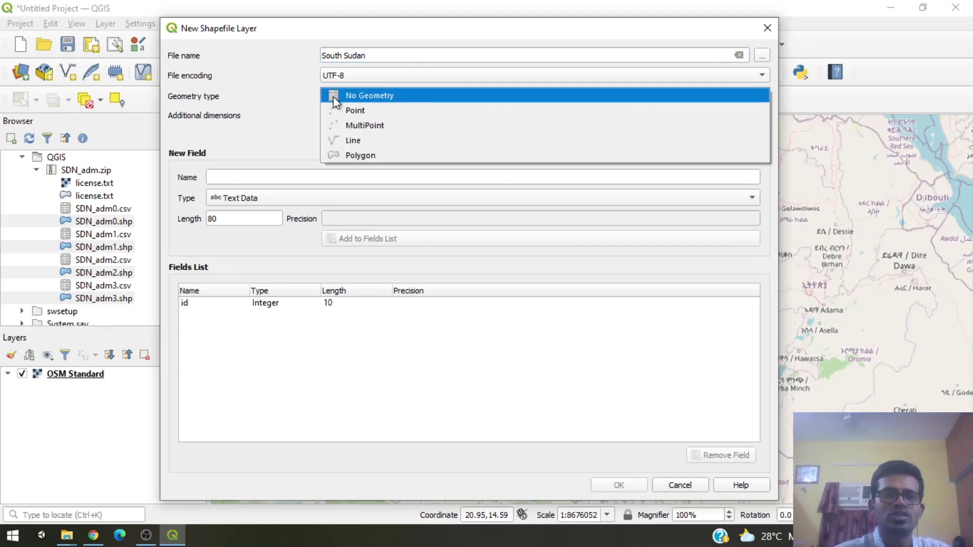
{"action": "left_click", "coordinate": [384, 161]}
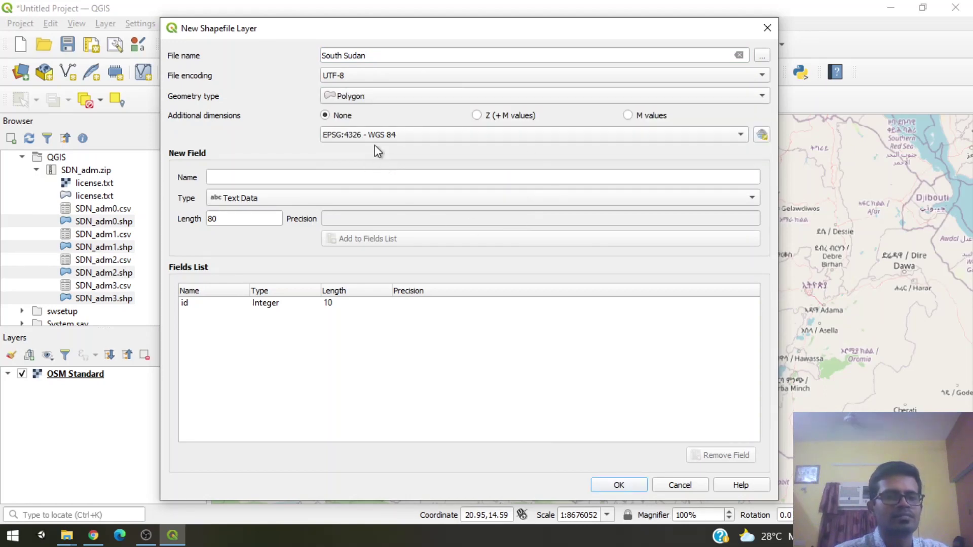
Step: Add a text field called Name with length 80 to the new shapefile's fields list
{"action": "left_click", "coordinate": [233, 176]}
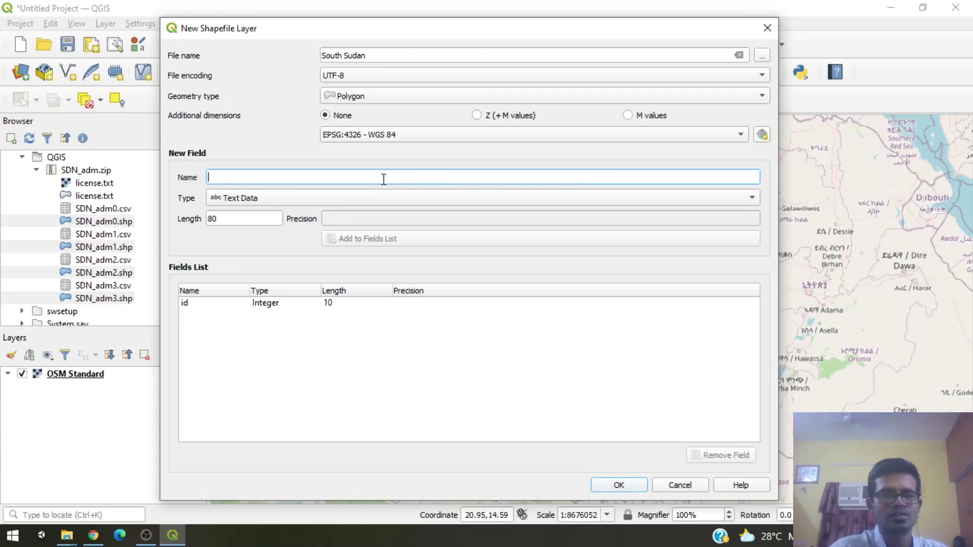
{"action": "type", "text": "N"}
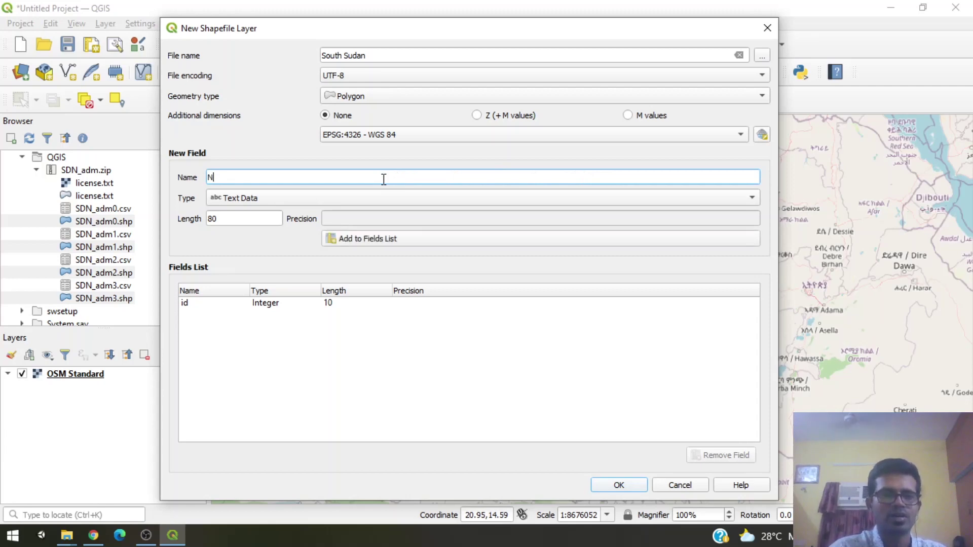
{"action": "type", "text": "ame"}
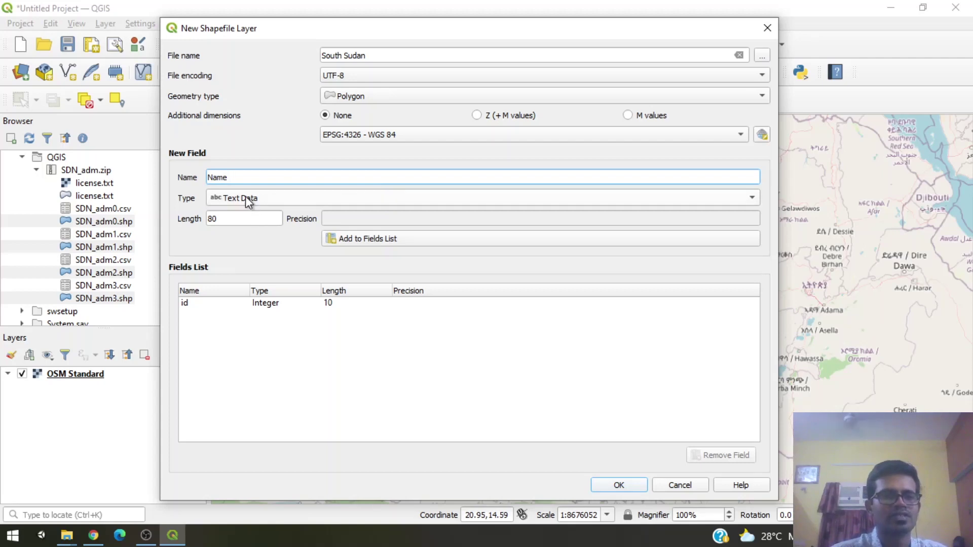
{"action": "double_click", "coordinate": [237, 218]}
{"action": "left_click", "coordinate": [236, 218]}
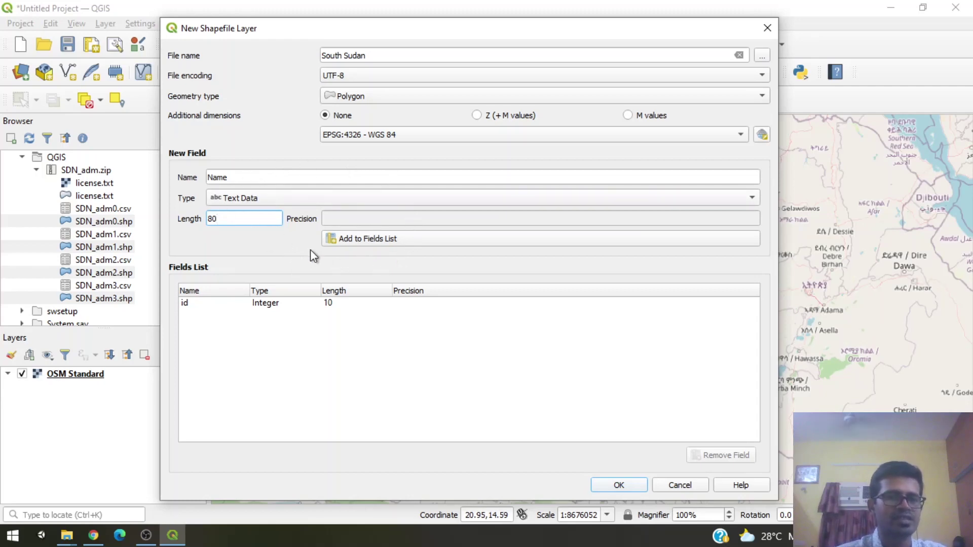
{"action": "left_click", "coordinate": [271, 310]}
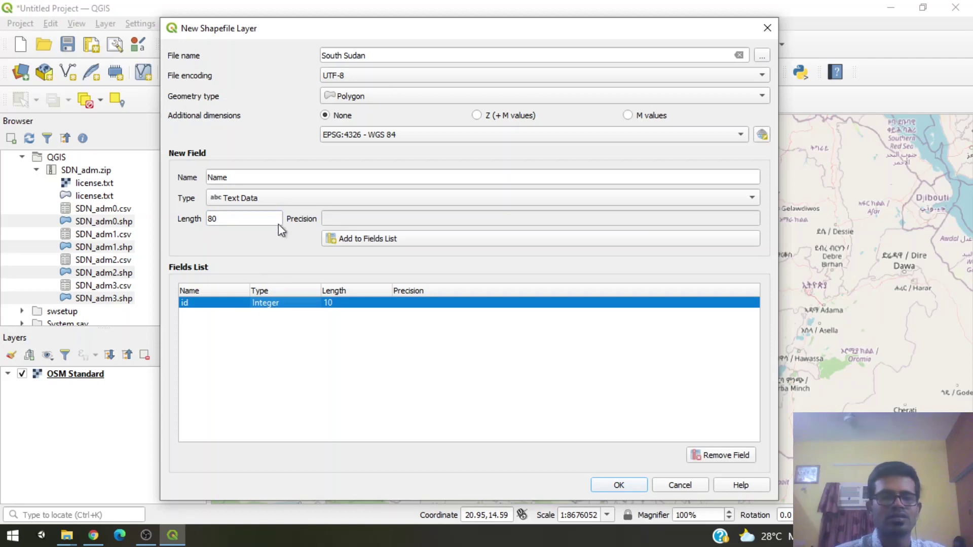
{"action": "left_click", "coordinate": [268, 177]}
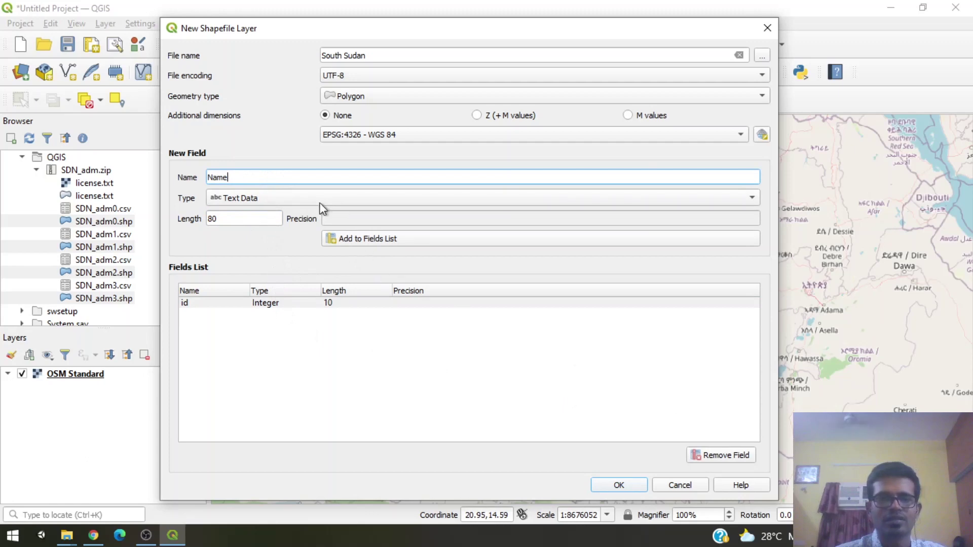
{"action": "left_click", "coordinate": [363, 242]}
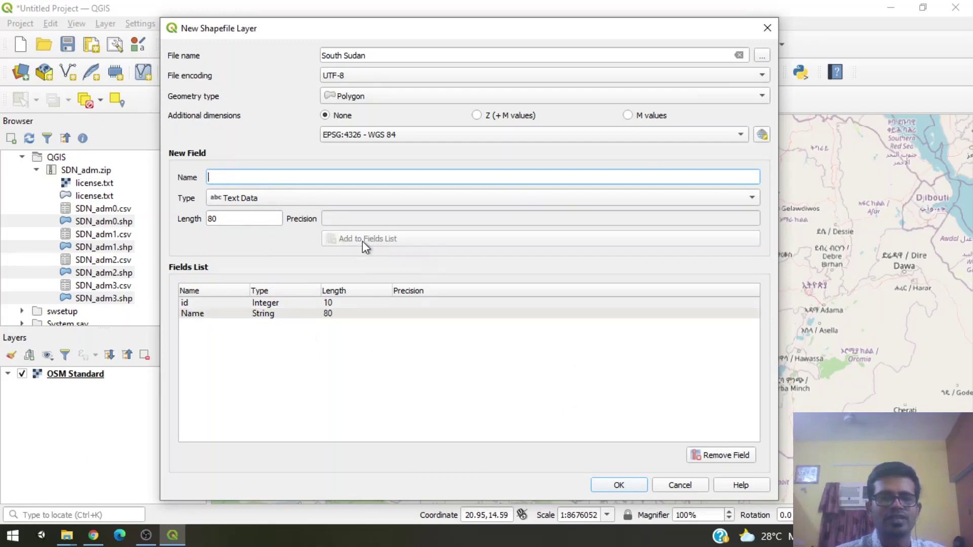
Step: Review the id and Name fields and create the South Sudan shapefile layer
{"action": "left_click", "coordinate": [305, 303]}
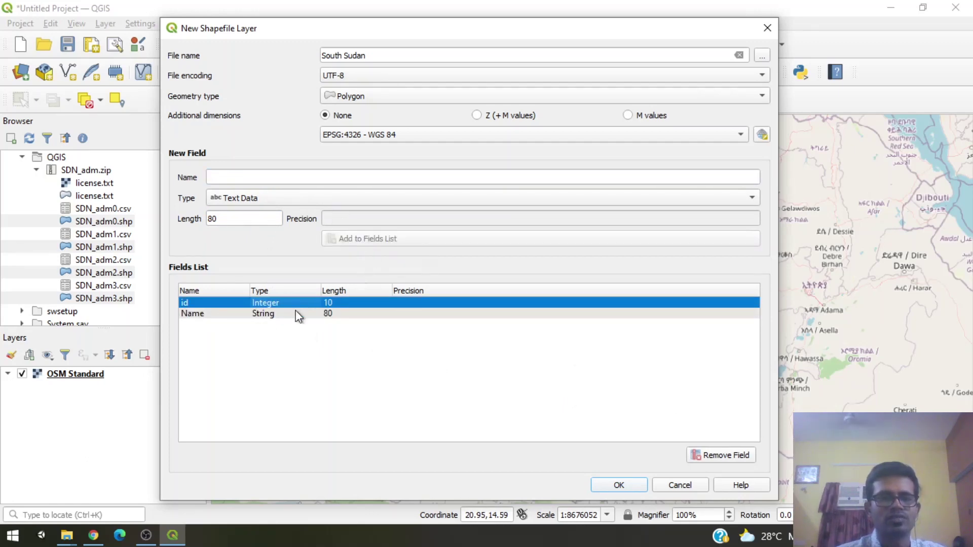
{"action": "left_click", "coordinate": [295, 314]}
{"action": "left_click", "coordinate": [293, 302]}
{"action": "left_click", "coordinate": [294, 314]}
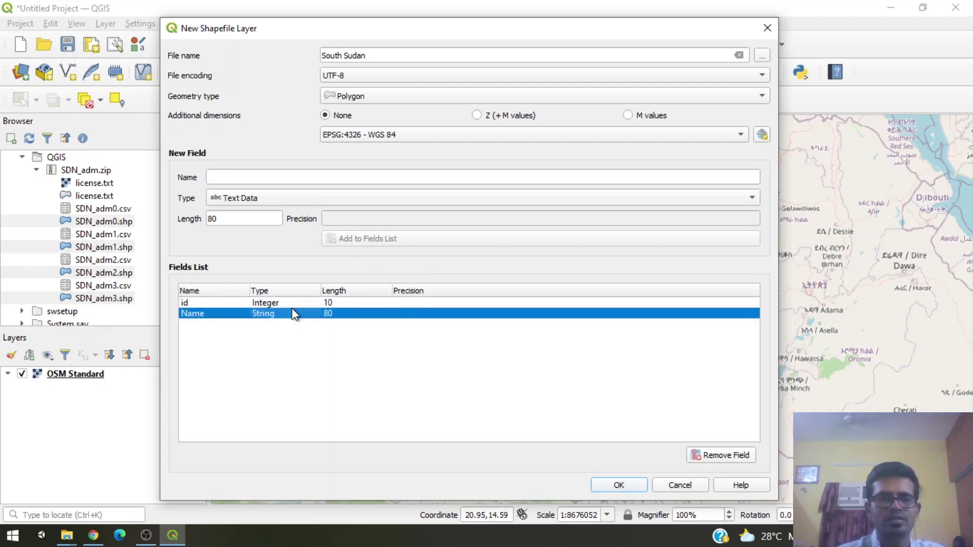
{"action": "left_click", "coordinate": [621, 484]}
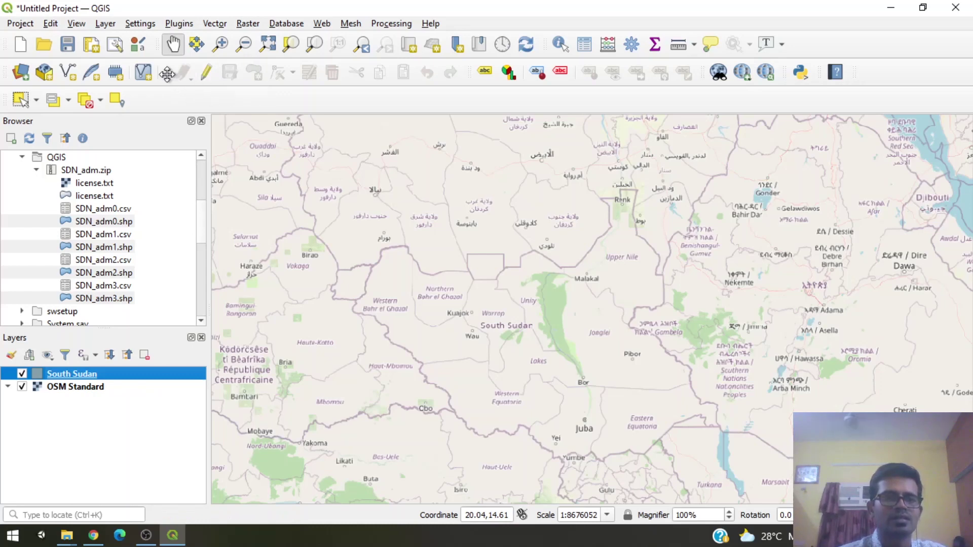
Step: Enable editing on the South Sudan layer and digitize one closed polygon around the country, following its border on the OSM basemap
{"action": "left_click", "coordinate": [206, 74]}
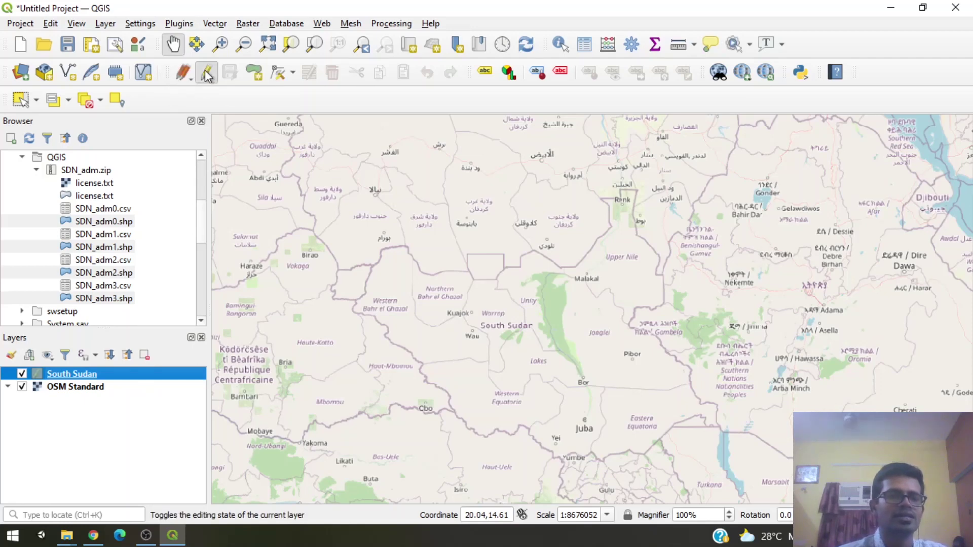
{"action": "left_click", "coordinate": [255, 73]}
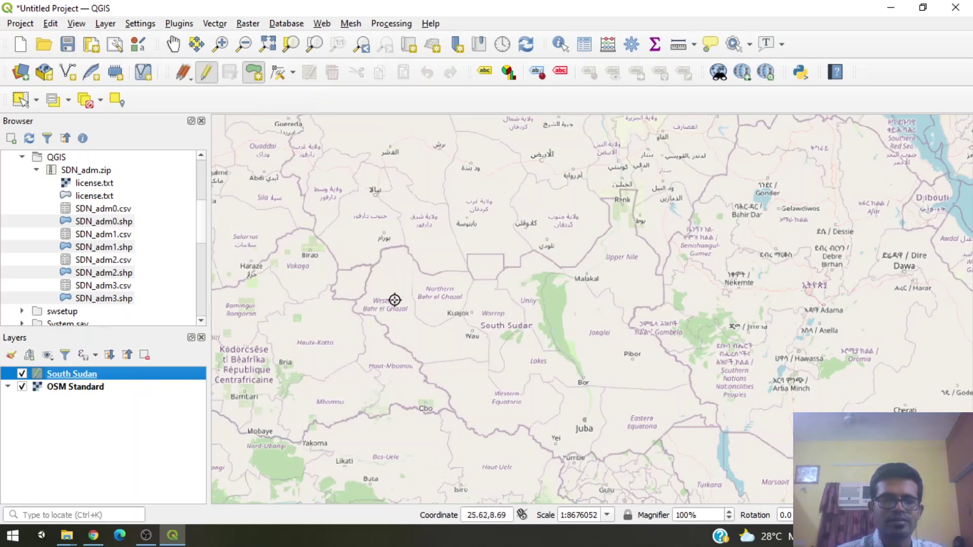
{"action": "left_click", "coordinate": [356, 300]}
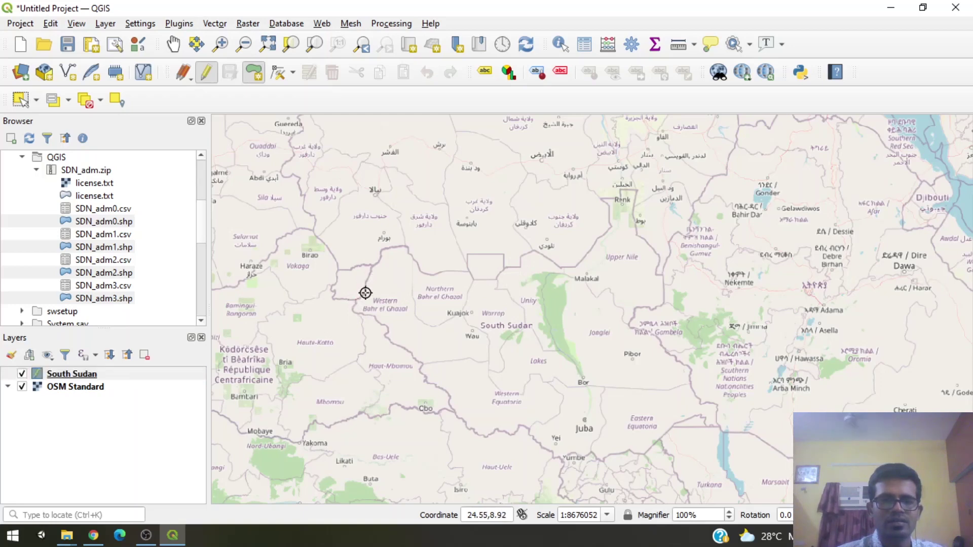
{"action": "left_click", "coordinate": [365, 295]}
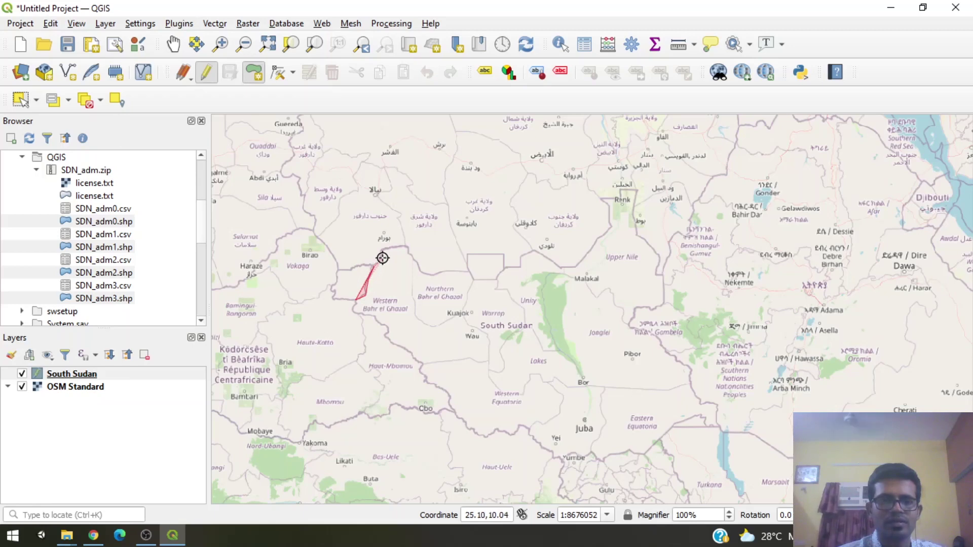
{"action": "left_click", "coordinate": [383, 249]}
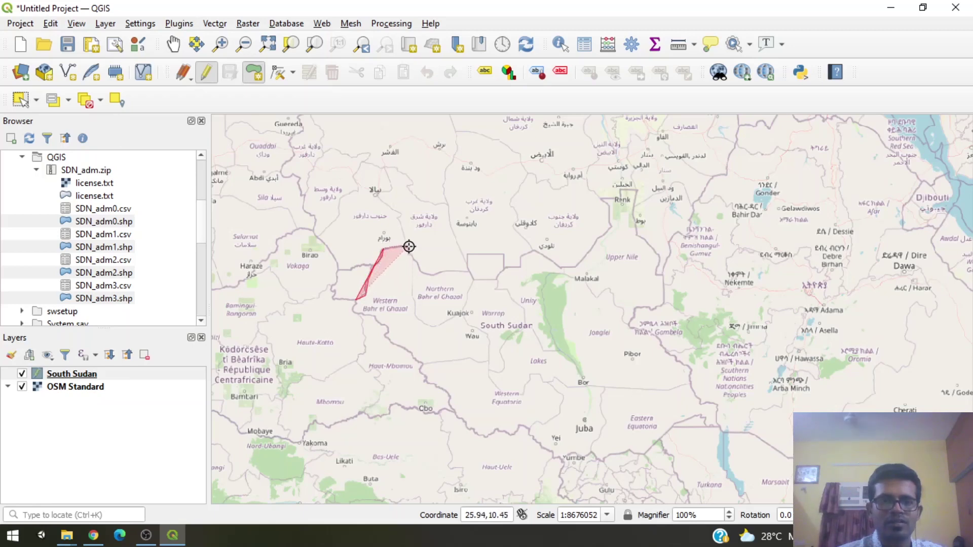
{"action": "left_click", "coordinate": [407, 246]}
{"action": "left_click", "coordinate": [415, 260]}
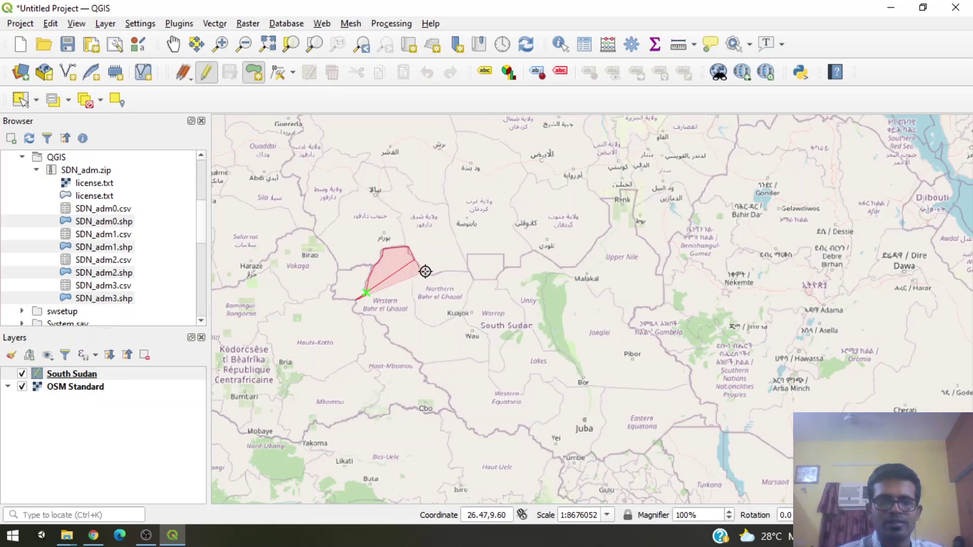
{"action": "left_click", "coordinate": [421, 270]}
{"action": "left_click", "coordinate": [446, 274]}
{"action": "left_click", "coordinate": [468, 270]}
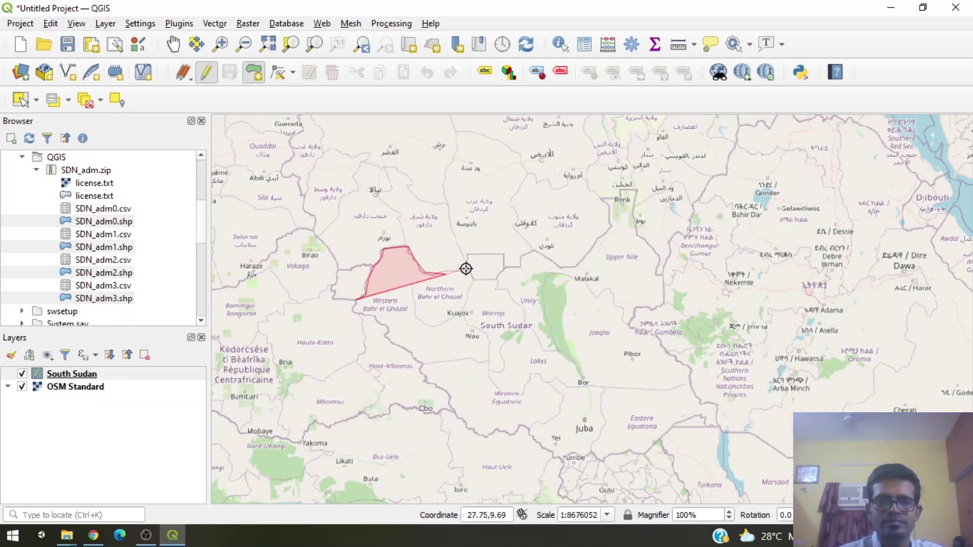
{"action": "left_click", "coordinate": [466, 256]}
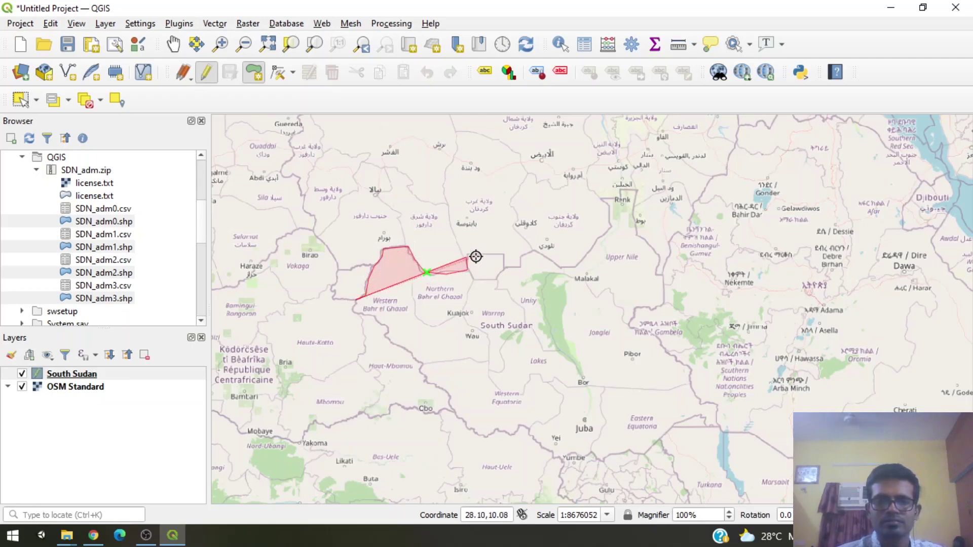
{"action": "left_click", "coordinate": [503, 254]}
{"action": "left_click", "coordinate": [504, 266]}
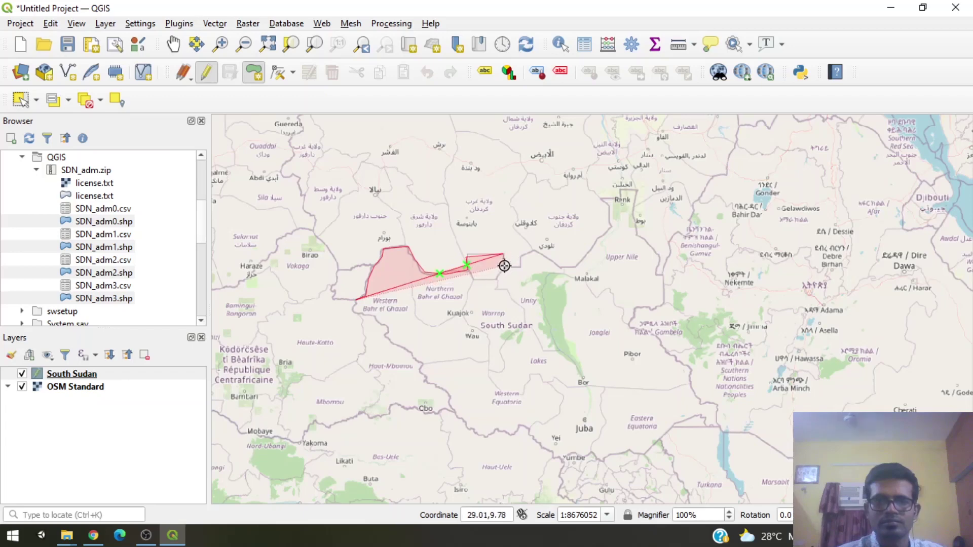
{"action": "left_click", "coordinate": [524, 266]}
{"action": "left_click", "coordinate": [533, 250]}
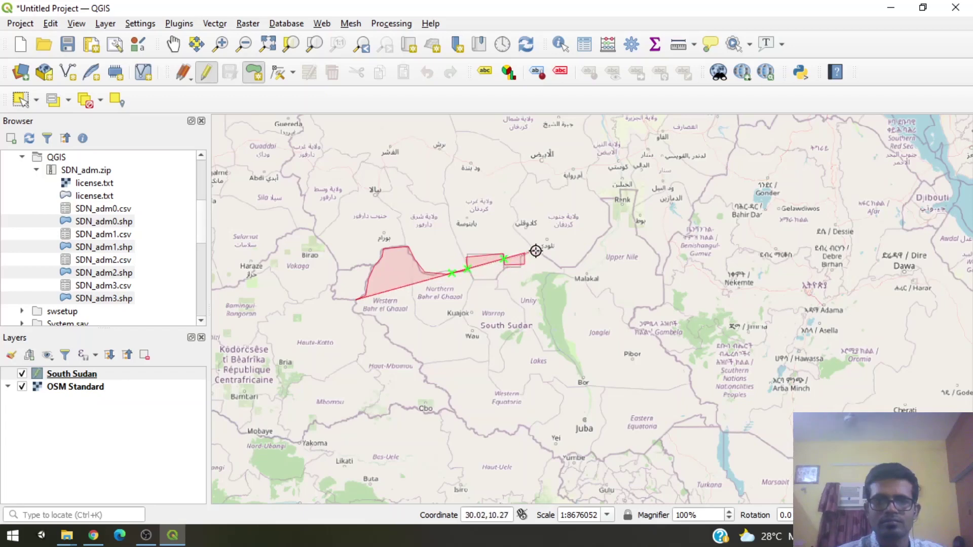
{"action": "left_click", "coordinate": [562, 269]}
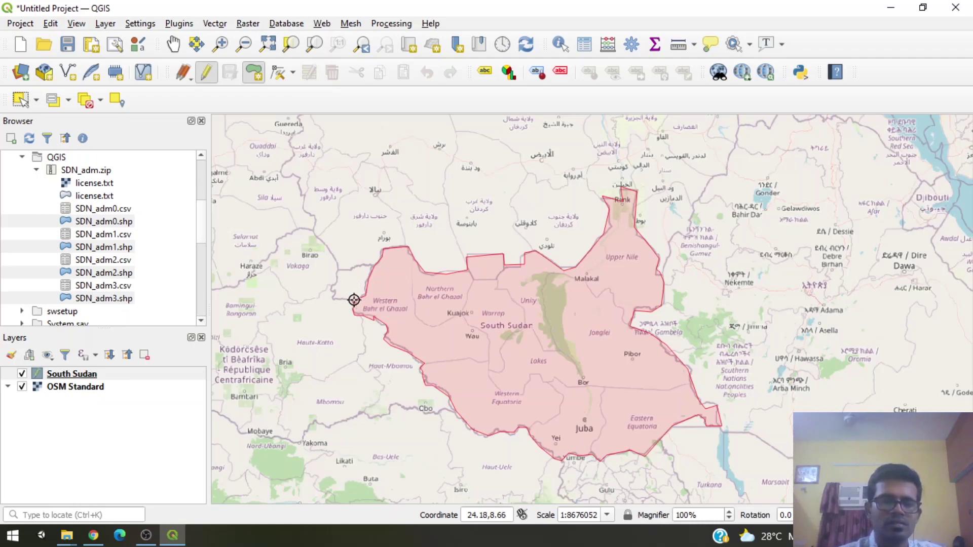
{"action": "right_click", "coordinate": [354, 301]}
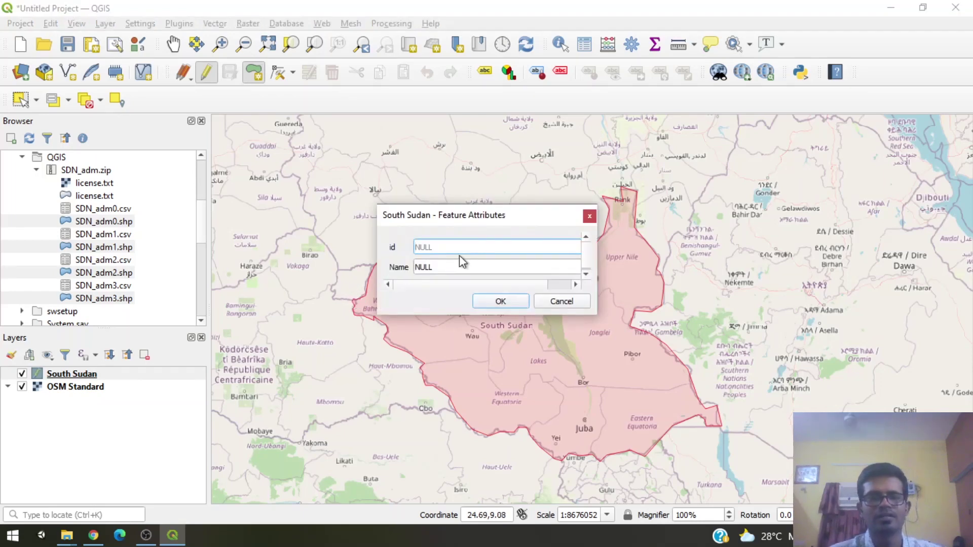
Step: Give the new polygon feature the id 1 and the Name South Sudan, and accept the attributes
{"action": "type", "text": "1"}
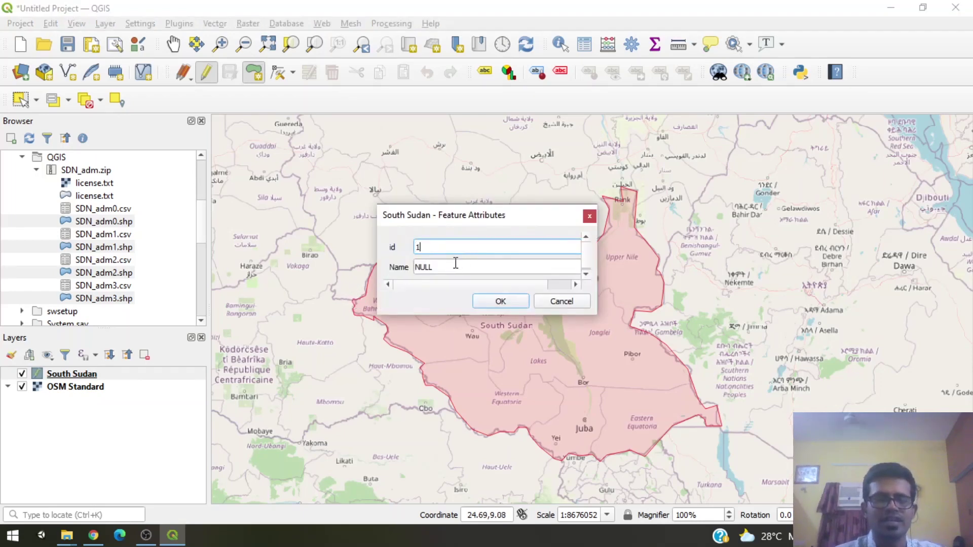
{"action": "key", "text": "Tab"}
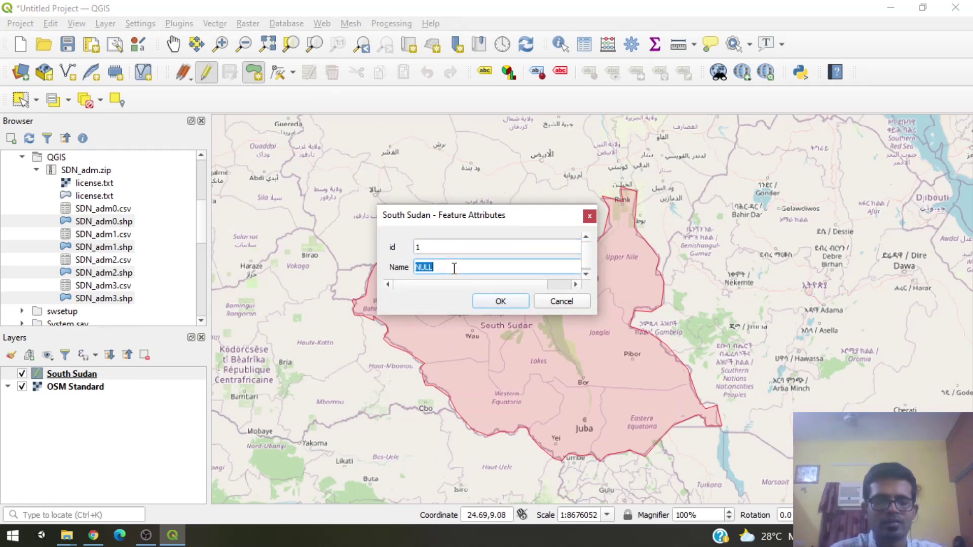
{"action": "type", "text": "South Sudan"}
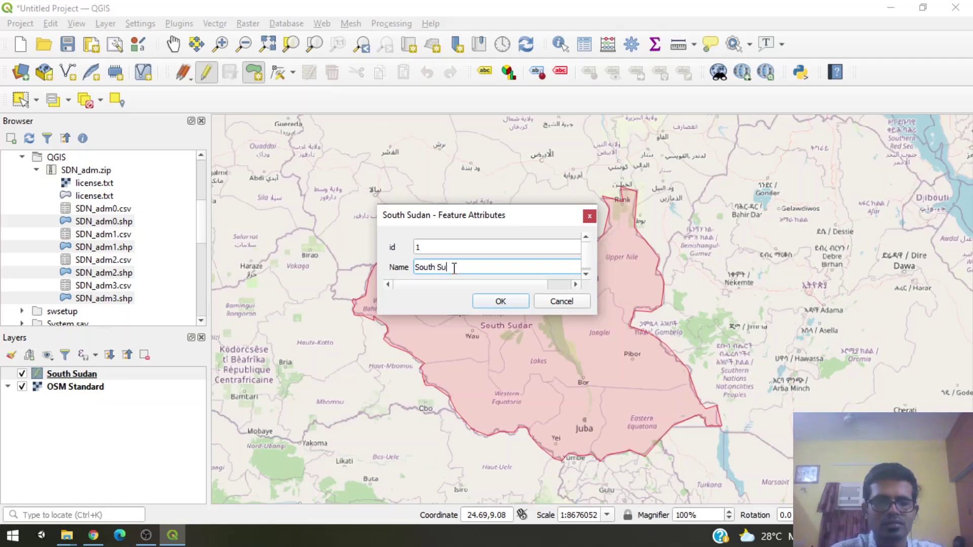
{"action": "left_click", "coordinate": [500, 302]}
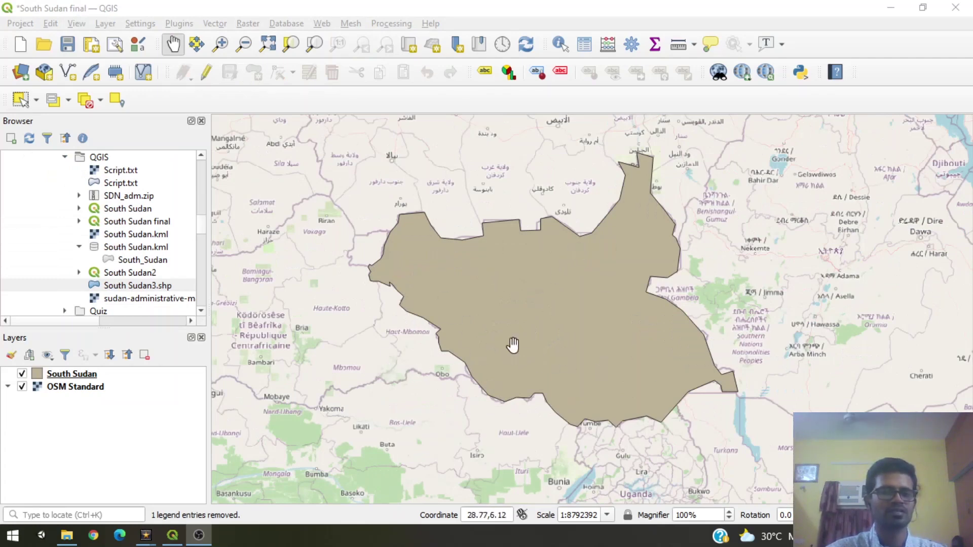
Step: Start exporting the South Sudan layer's features and set the format to ESRI Shapefile
{"action": "left_click", "coordinate": [76, 386]}
{"action": "left_click", "coordinate": [74, 376]}
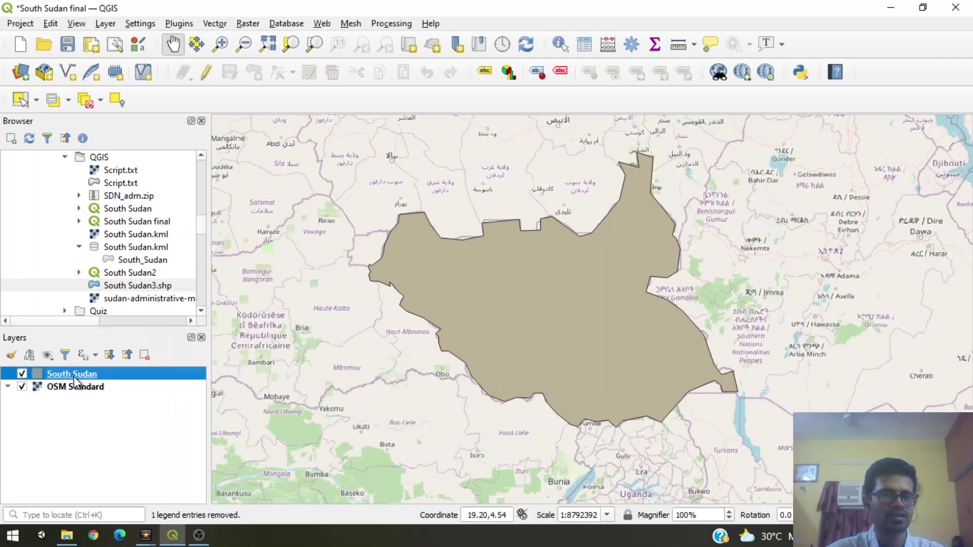
{"action": "right_click", "coordinate": [74, 373]}
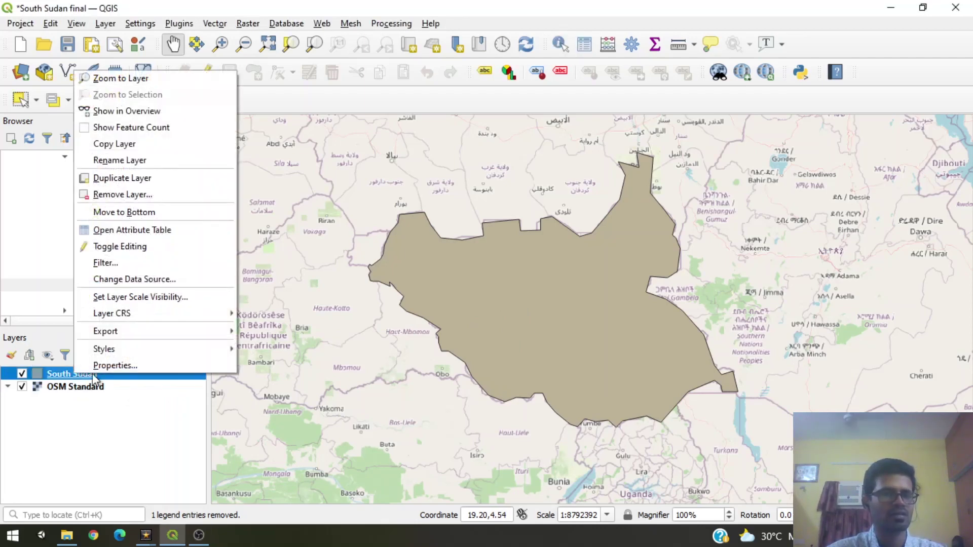
{"action": "mouse_move", "coordinate": [133, 339]}
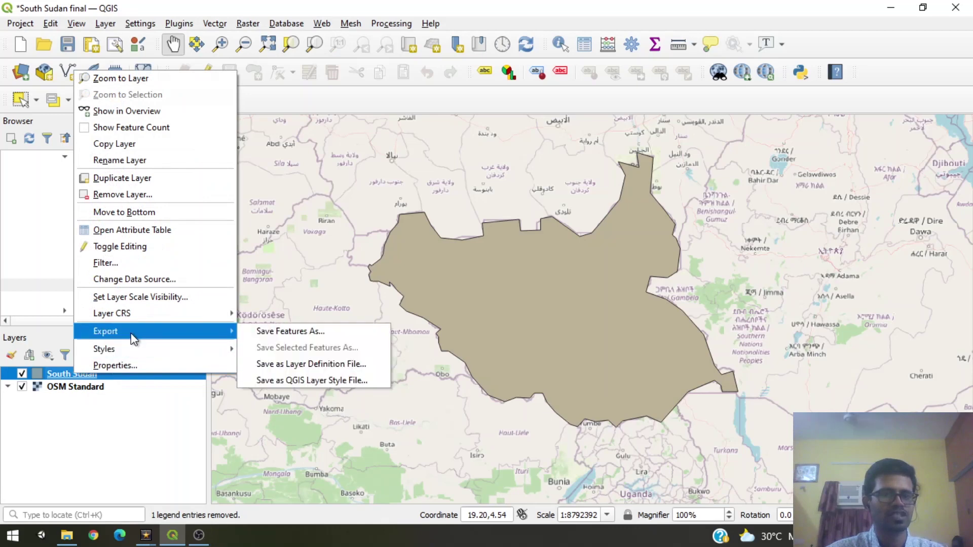
{"action": "left_click", "coordinate": [300, 331]}
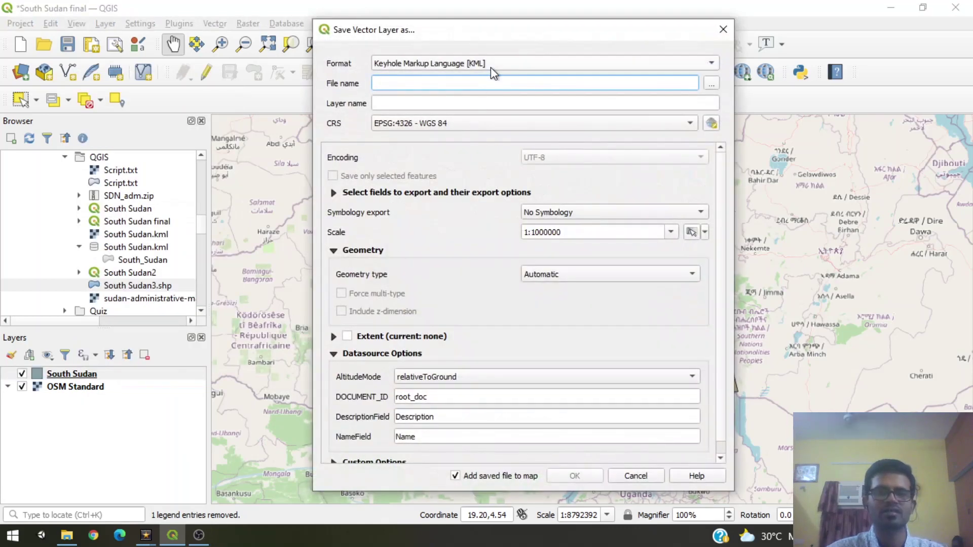
{"action": "left_click", "coordinate": [490, 69]}
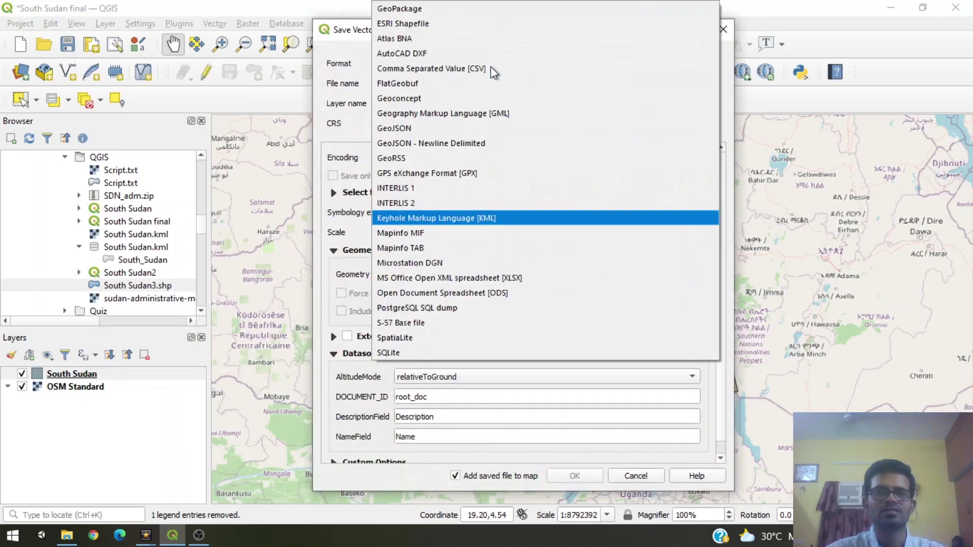
{"action": "left_click", "coordinate": [466, 25]}
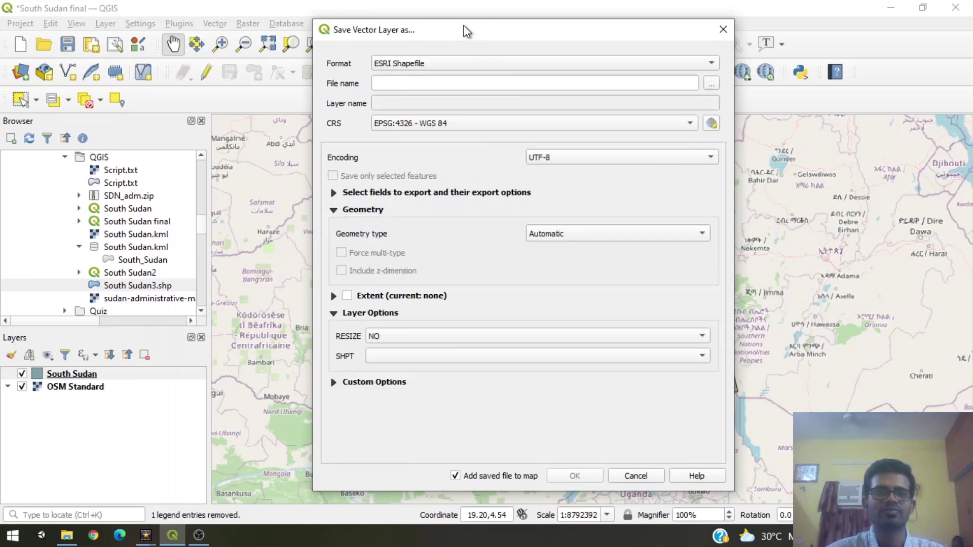
Step: Browse to the QGIS folder on Local Disk (C:) as the save location for the exported shapefile
{"action": "left_click", "coordinate": [708, 83]}
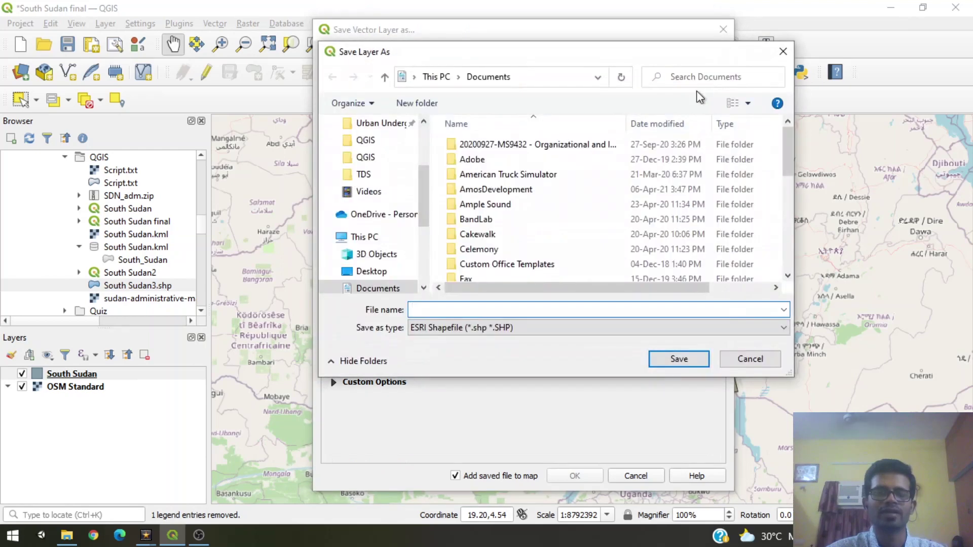
{"action": "scroll", "coordinate": [476, 200], "scroll_direction": "down", "scroll_amount": 3}
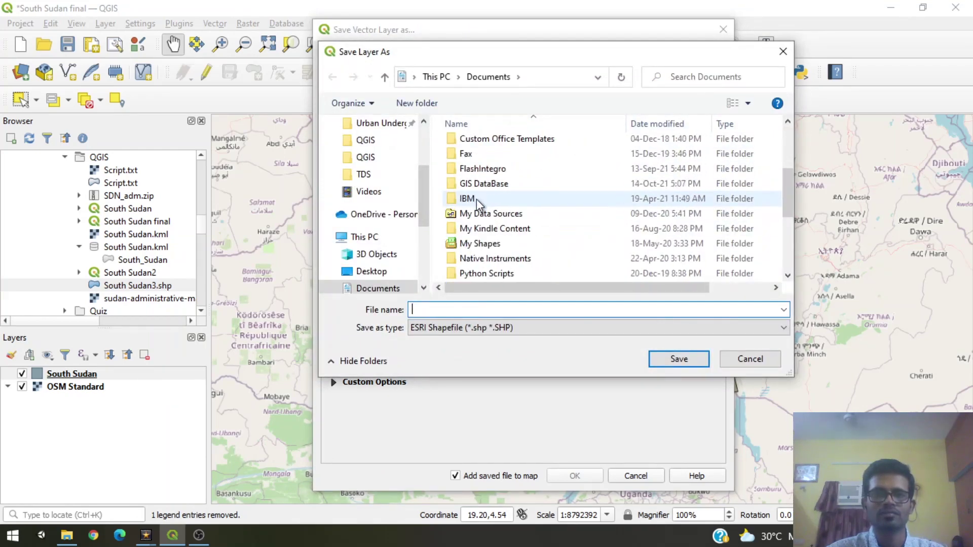
{"action": "scroll", "coordinate": [477, 200], "scroll_direction": "up", "scroll_amount": 3}
{"action": "scroll", "coordinate": [369, 223], "scroll_direction": "down", "scroll_amount": 2}
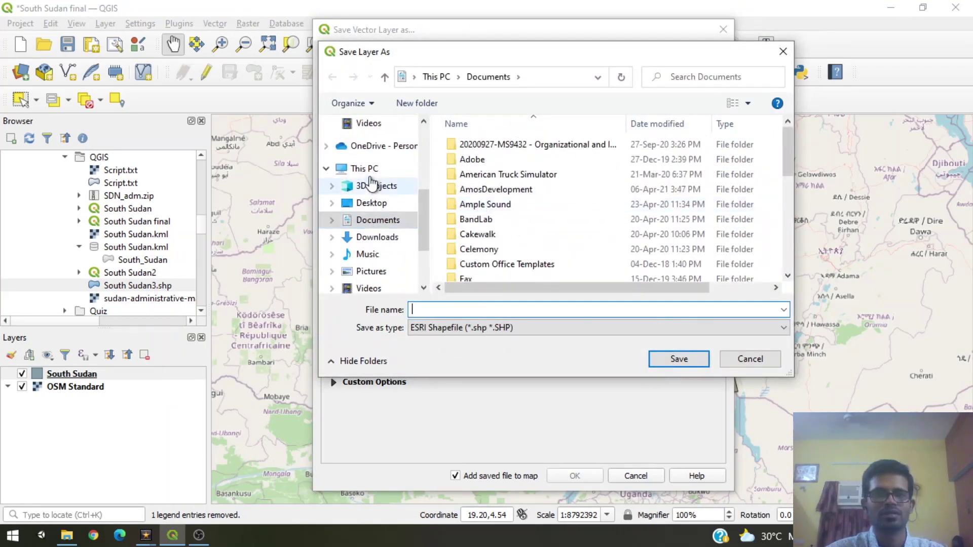
{"action": "scroll", "coordinate": [369, 179], "scroll_direction": "up", "scroll_amount": 3}
{"action": "scroll", "coordinate": [365, 234], "scroll_direction": "down", "scroll_amount": 1}
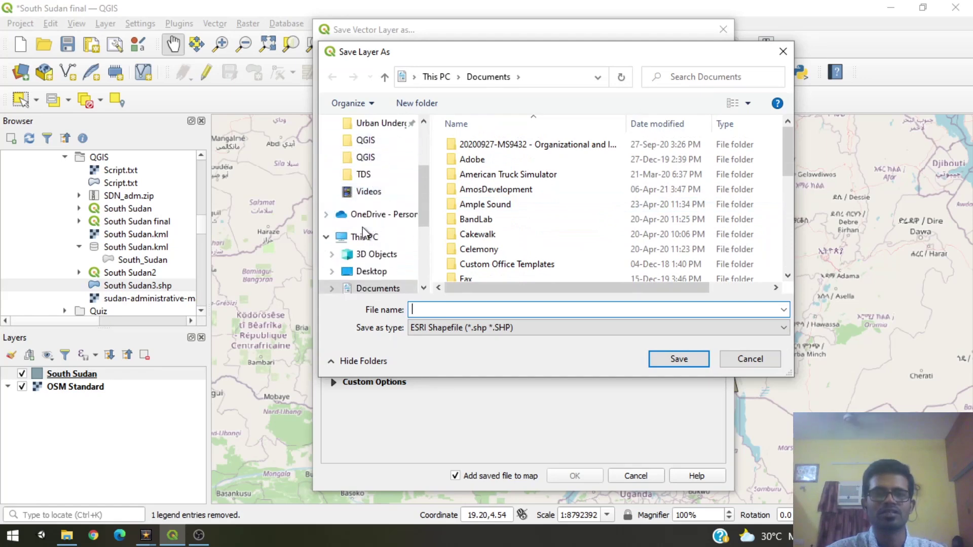
{"action": "scroll", "coordinate": [363, 245], "scroll_direction": "down", "scroll_amount": 1}
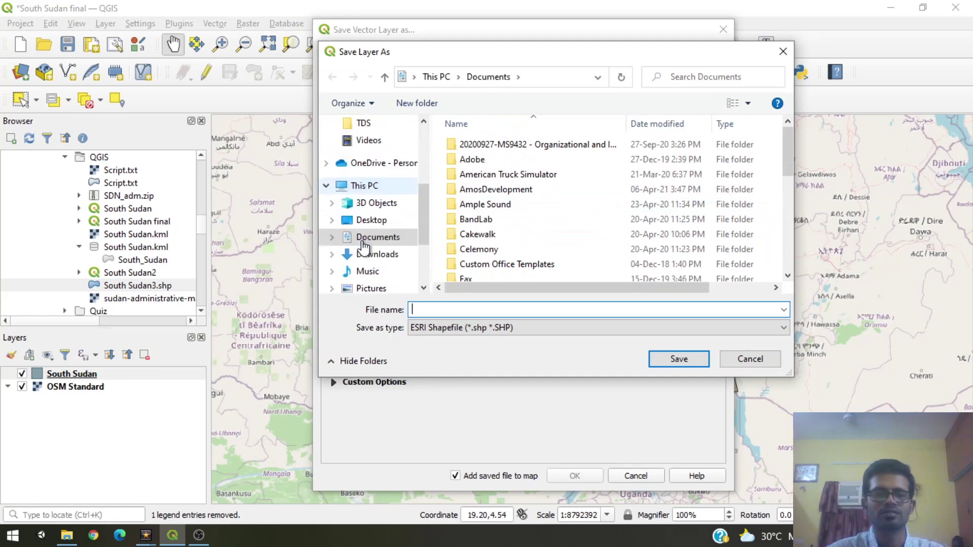
{"action": "left_click", "coordinate": [366, 188]}
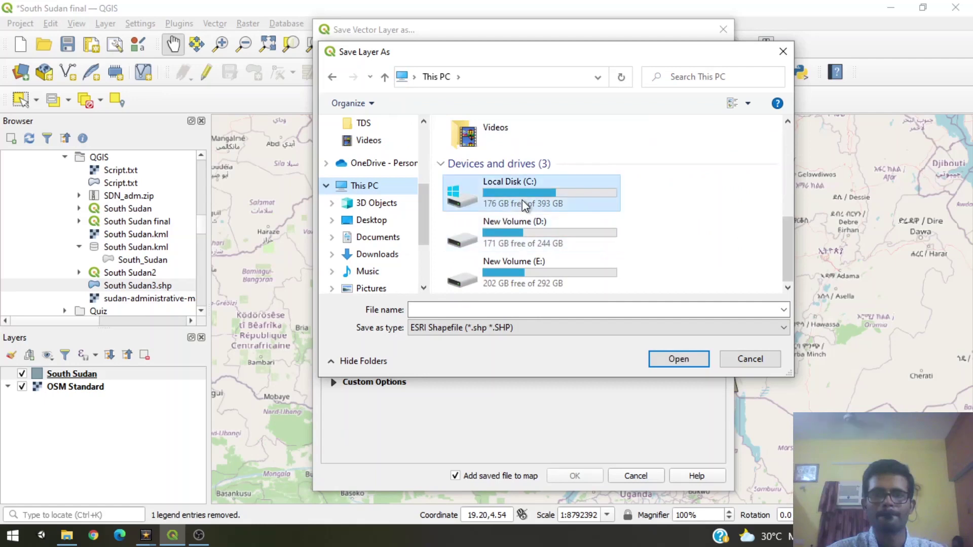
{"action": "double_click", "coordinate": [522, 199]}
{"action": "scroll", "coordinate": [503, 212], "scroll_direction": "down", "scroll_amount": 2}
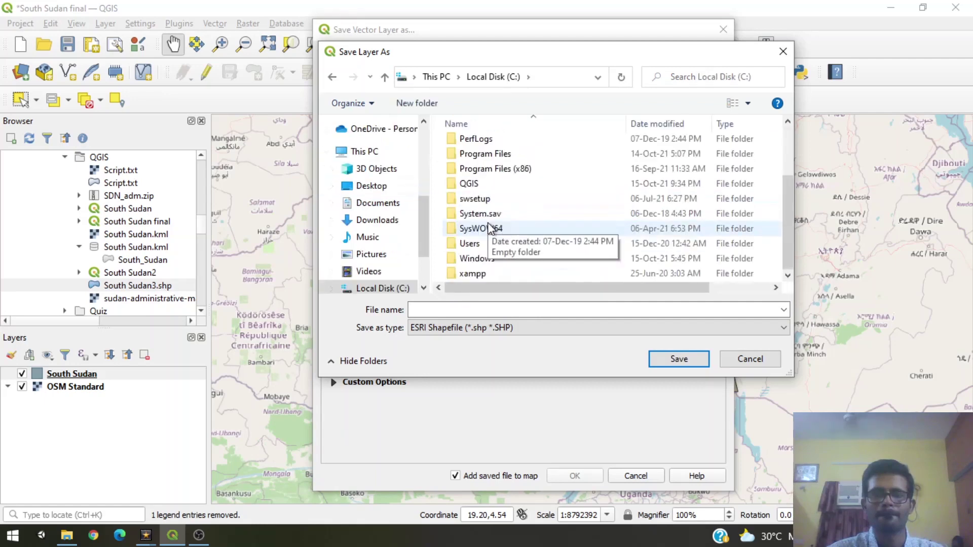
{"action": "double_click", "coordinate": [474, 184]}
Step: Name the file South Sudan and export the shapefile with EPSG:4326 - WGS 84, adding the saved file to the map
{"action": "left_click", "coordinate": [462, 309]}
{"action": "type", "text": "South Sudan"}
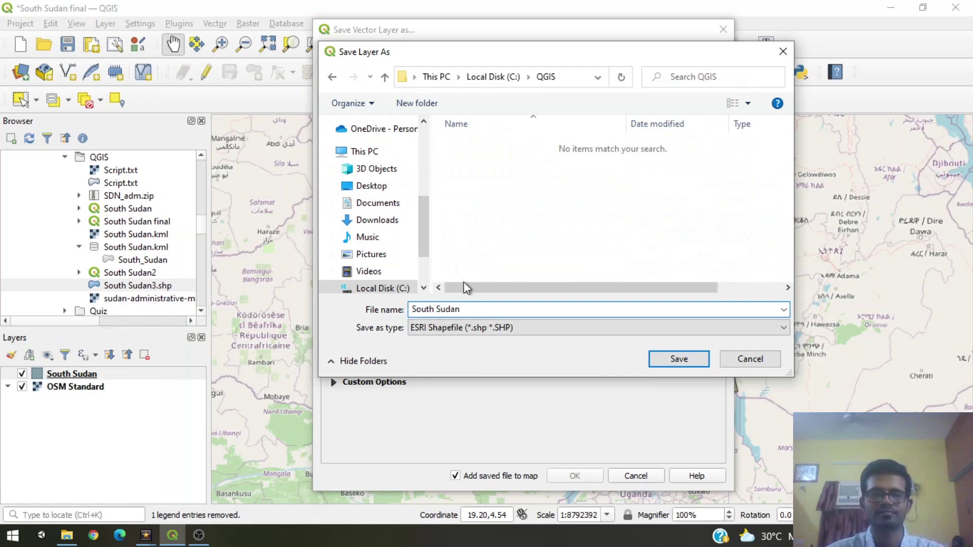
{"action": "left_click", "coordinate": [678, 360]}
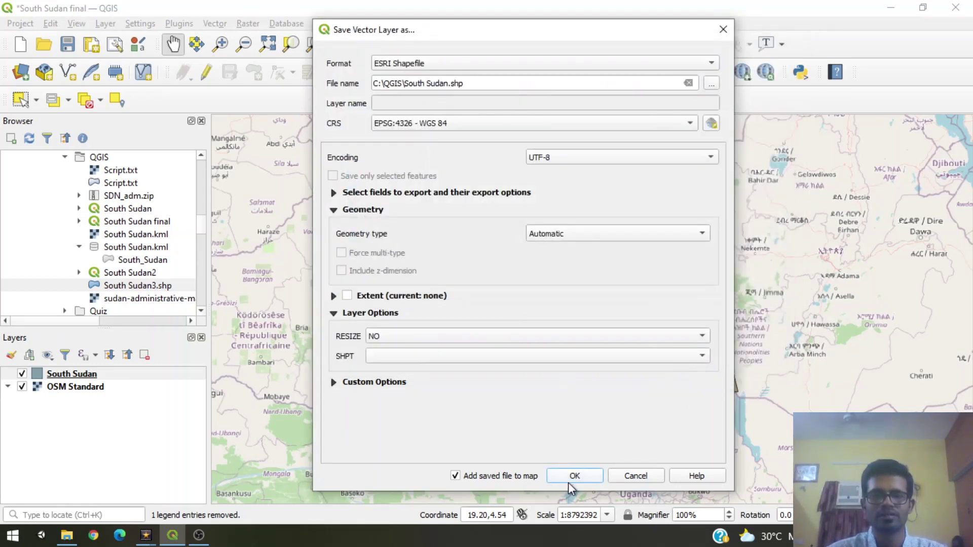
{"action": "left_click", "coordinate": [574, 476]}
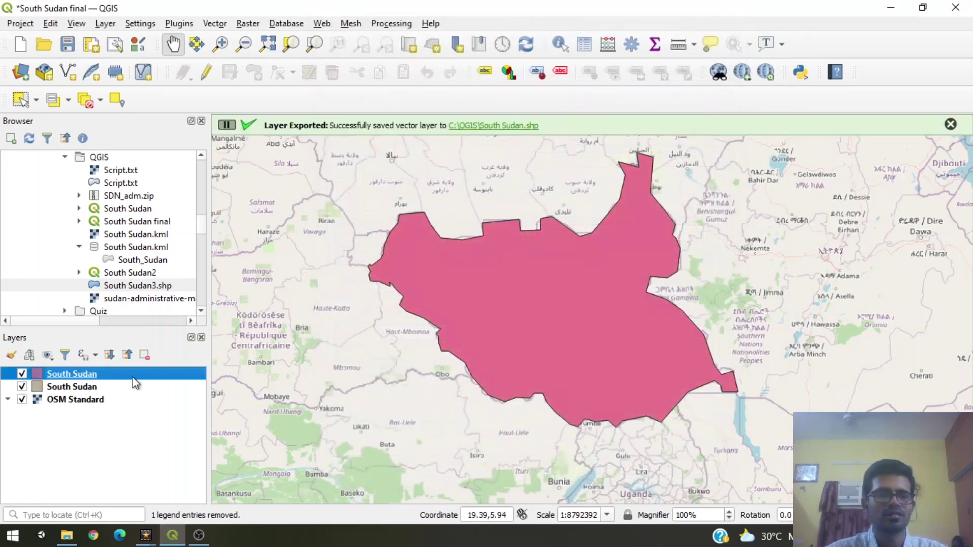
Step: Start exporting the lower South Sudan layer's features and set the format to Keyhole Markup Language [KML]
{"action": "left_click", "coordinate": [84, 390]}
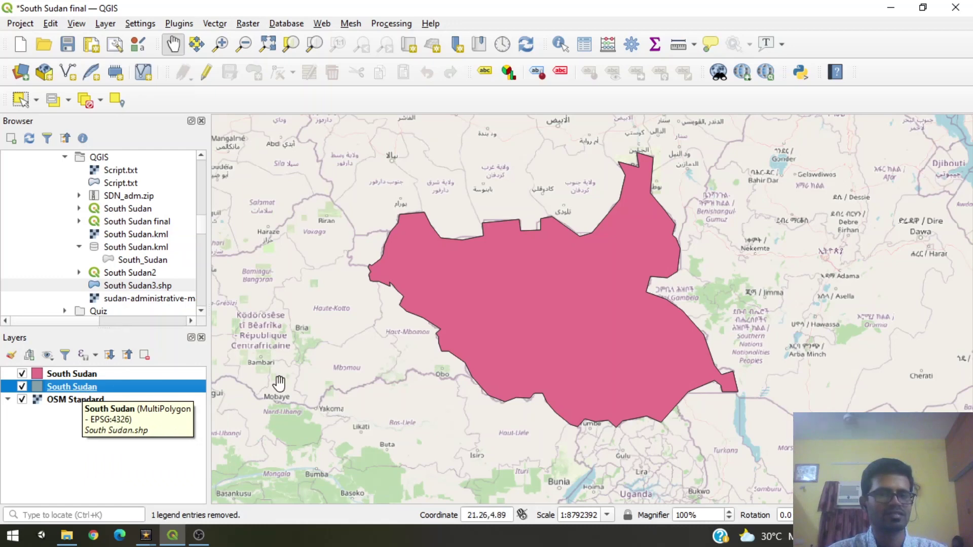
{"action": "right_click", "coordinate": [105, 388]}
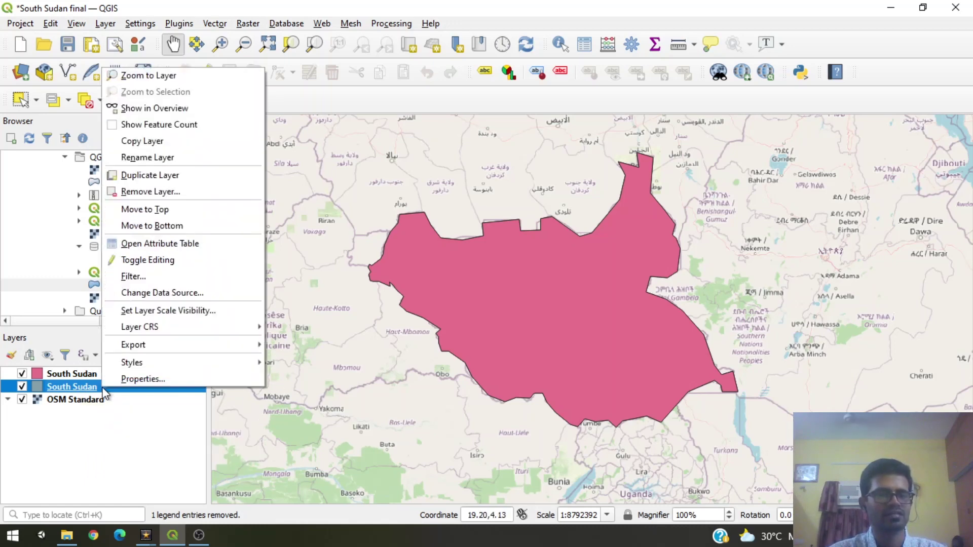
{"action": "mouse_move", "coordinate": [152, 354]}
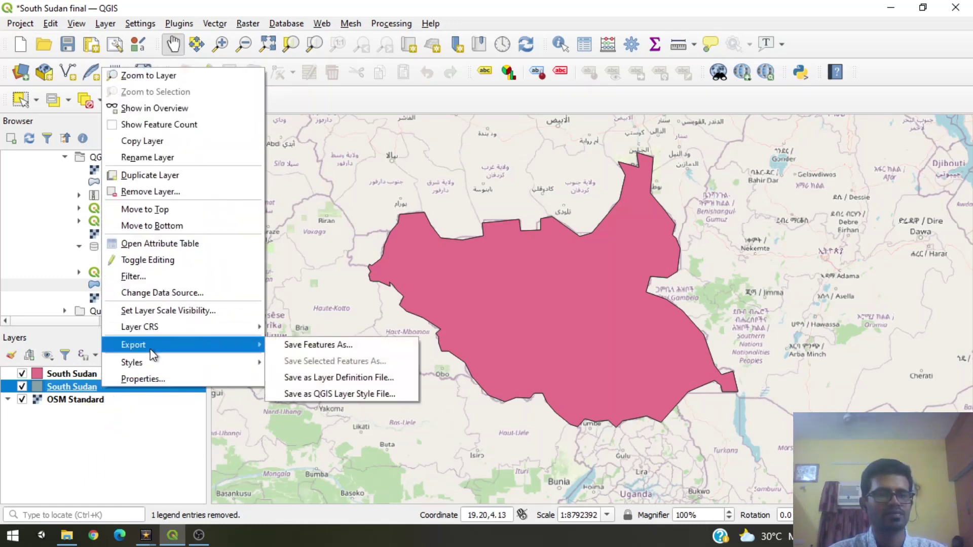
{"action": "left_click", "coordinate": [381, 341]}
{"action": "left_click", "coordinate": [451, 62]}
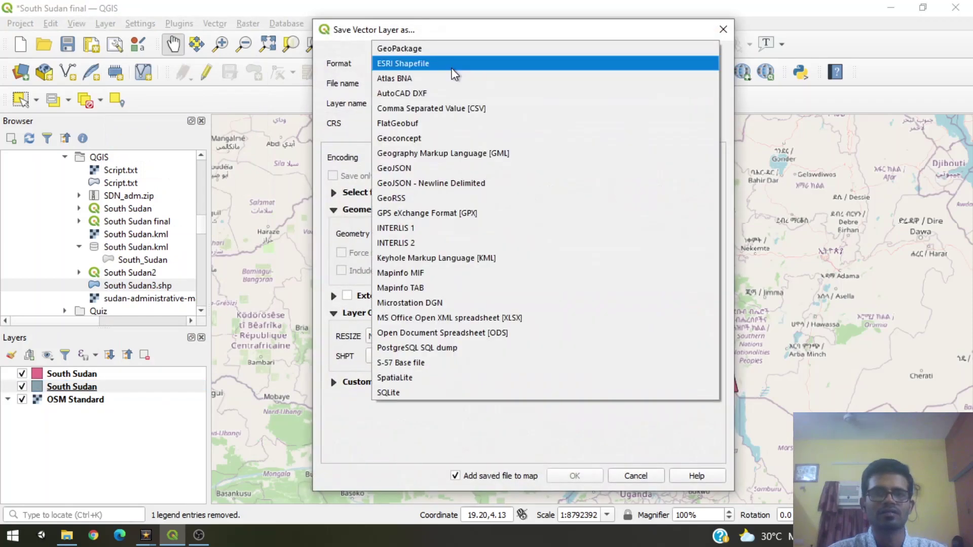
{"action": "left_click", "coordinate": [482, 259]}
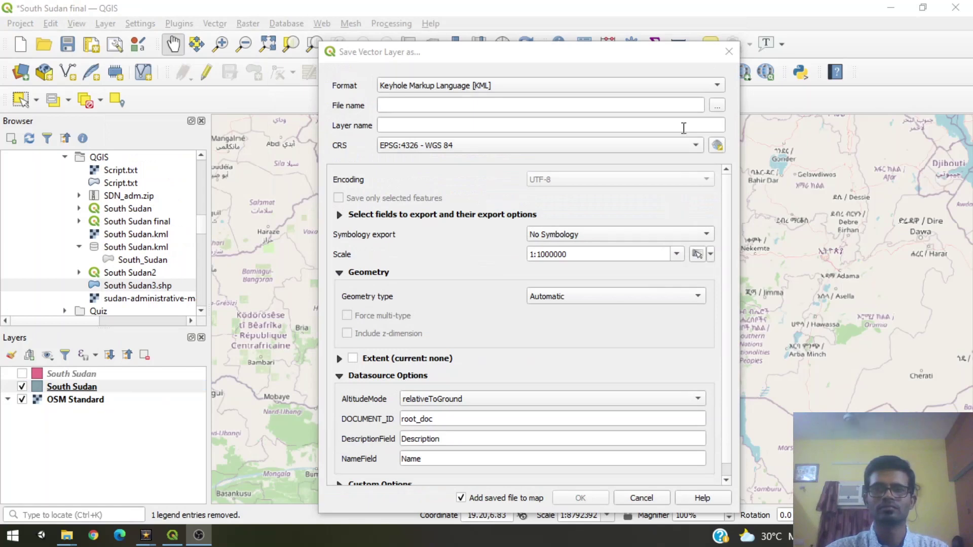
Step: Browse to the QGIS folder on Local Disk (C:) as the save location for the KML file
{"action": "left_click", "coordinate": [715, 105]}
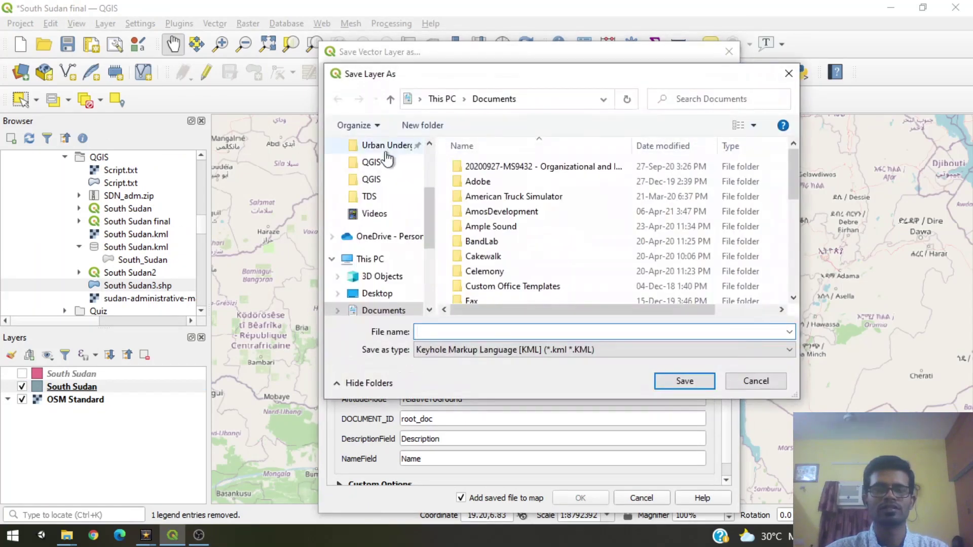
{"action": "scroll", "coordinate": [537, 271], "scroll_direction": "down", "scroll_amount": 2}
{"action": "scroll", "coordinate": [372, 279], "scroll_direction": "down", "scroll_amount": 3}
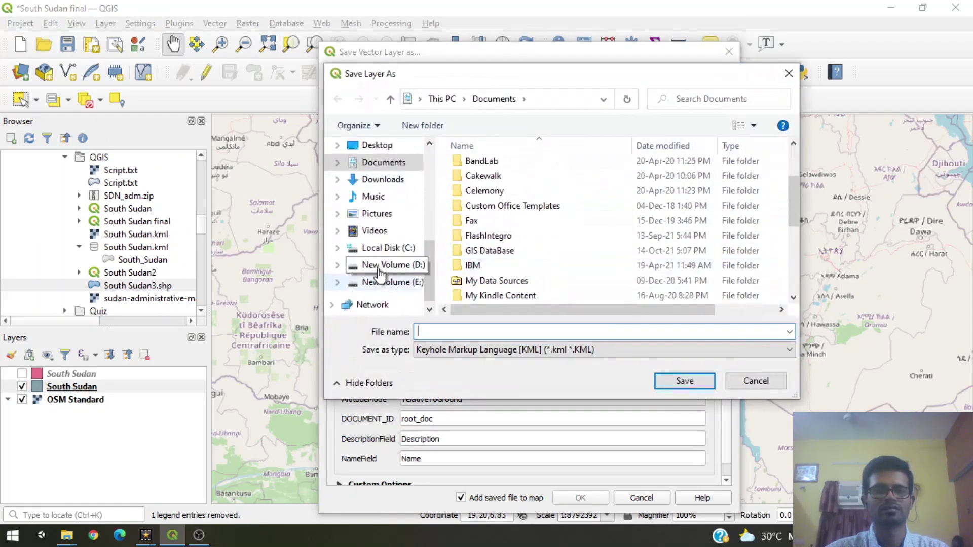
{"action": "left_click", "coordinate": [387, 251]}
{"action": "scroll", "coordinate": [486, 268], "scroll_direction": "down", "scroll_amount": 2}
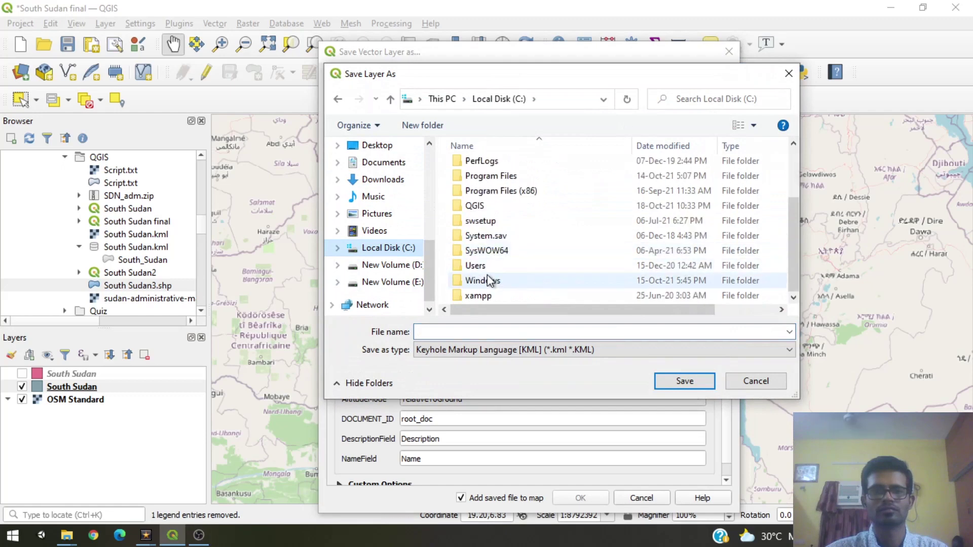
{"action": "double_click", "coordinate": [486, 208]}
Step: Name the KML file South Sudan and export it with EPSG:4326 - WGS 84, adding the saved file to the map
{"action": "left_click", "coordinate": [497, 330]}
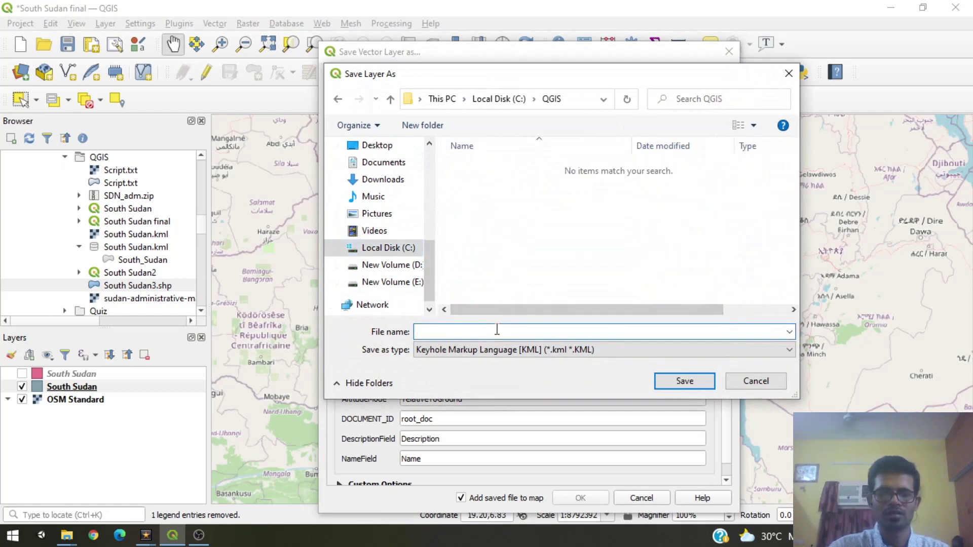
{"action": "type", "text": "South S"}
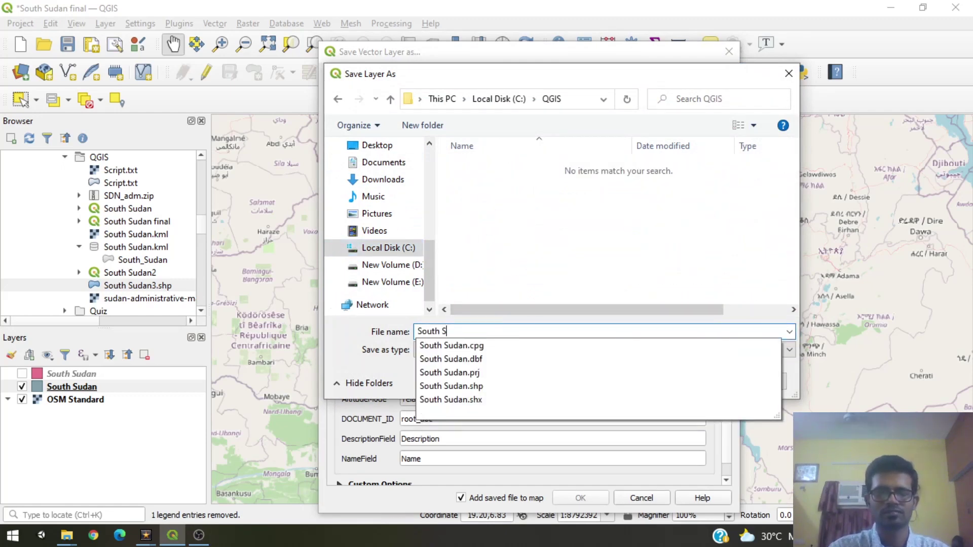
{"action": "type", "text": "udan"}
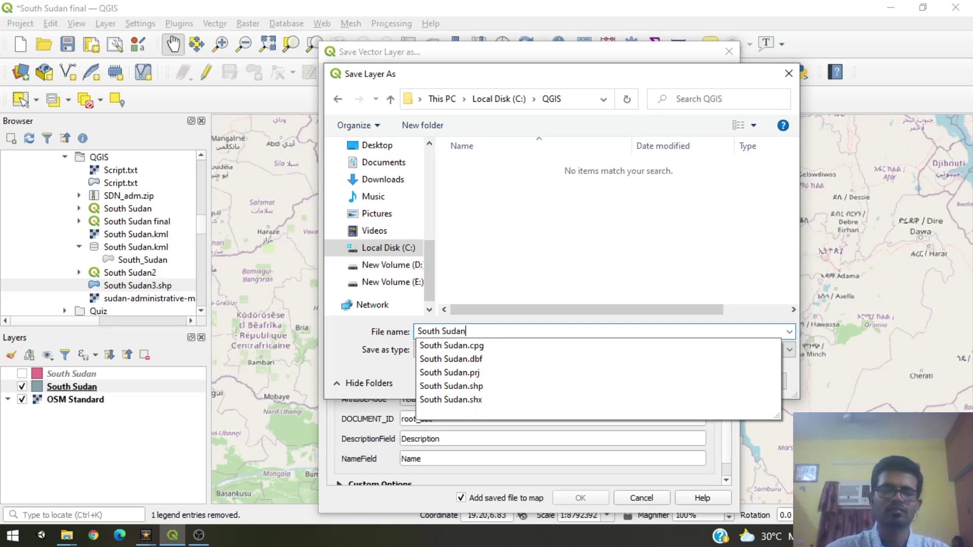
{"action": "left_click", "coordinate": [529, 271]}
{"action": "key", "text": "Tab"}
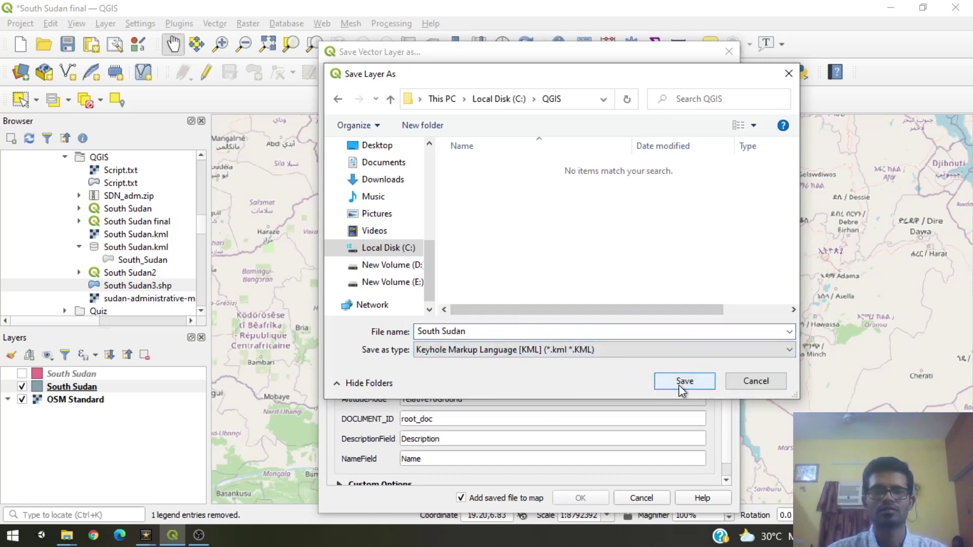
{"action": "left_click", "coordinate": [683, 381]}
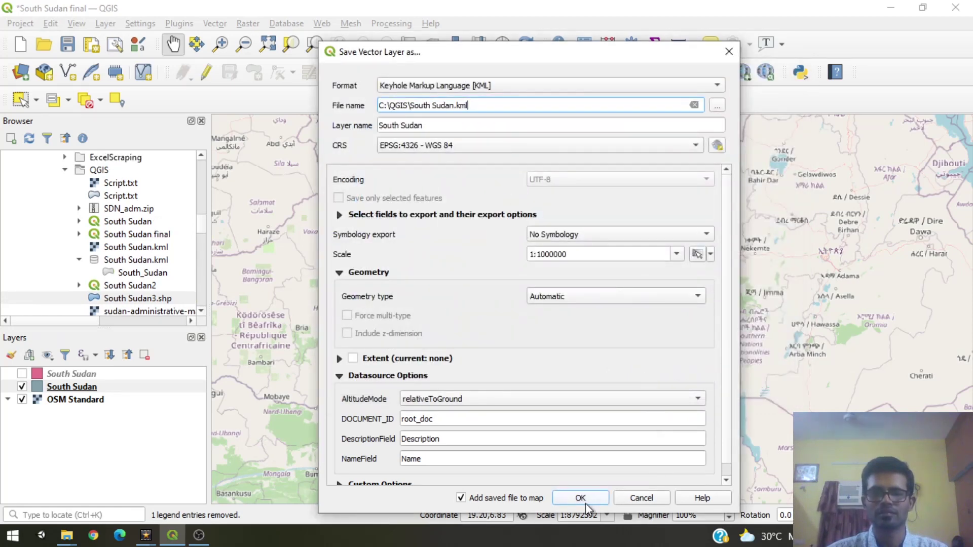
{"action": "left_click", "coordinate": [582, 501]}
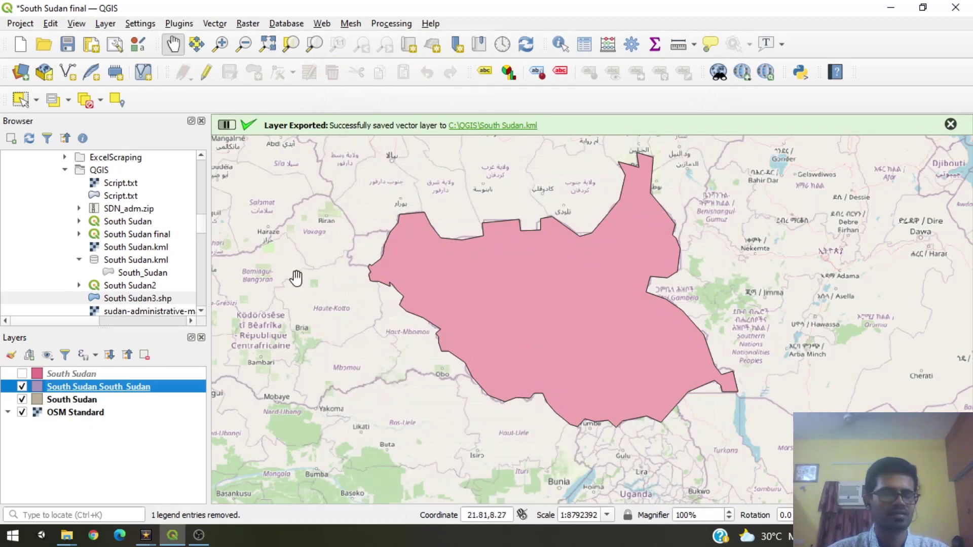
Step: Switch to the QGIS folder in File Explorer and examine the exported South Sudan KML and shapefile files
{"action": "left_click", "coordinate": [65, 538]}
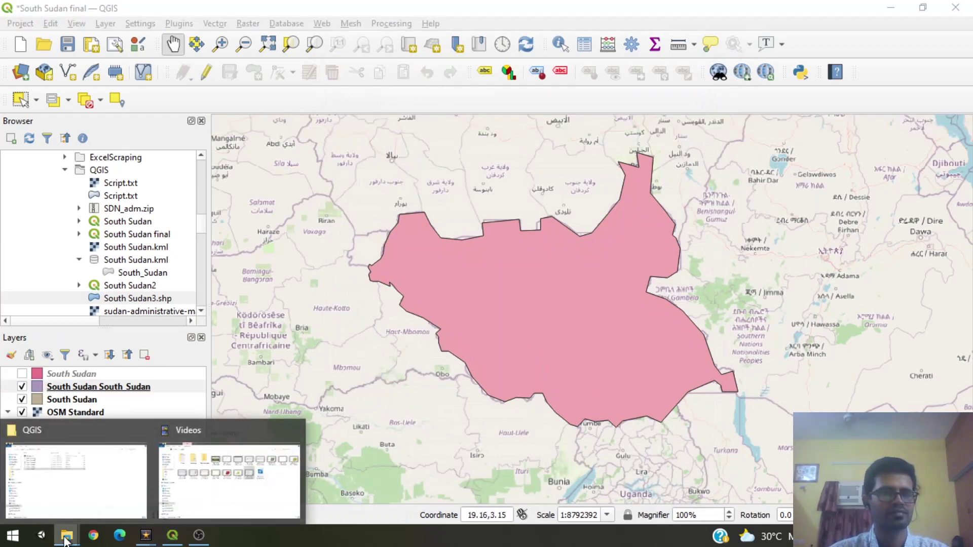
{"action": "left_click", "coordinate": [98, 500]}
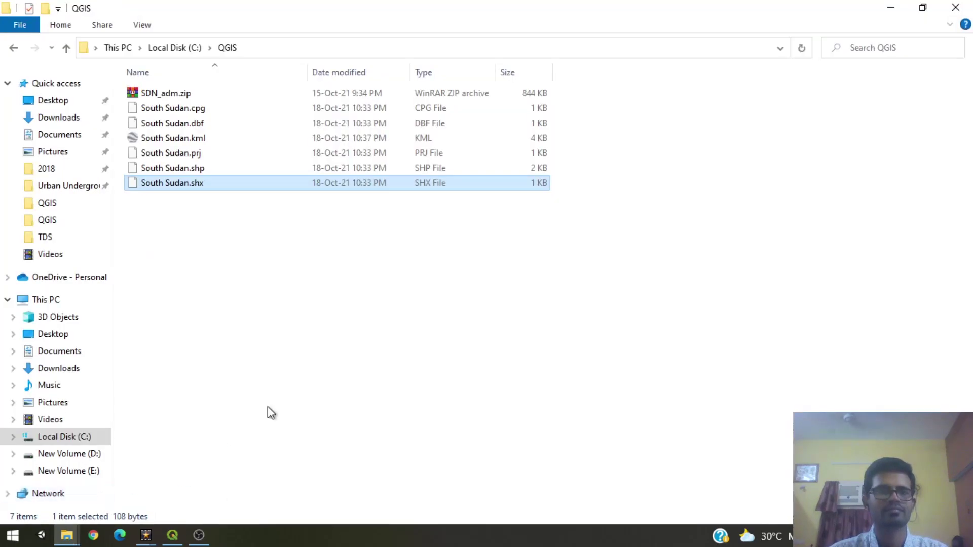
{"action": "left_click", "coordinate": [293, 310]}
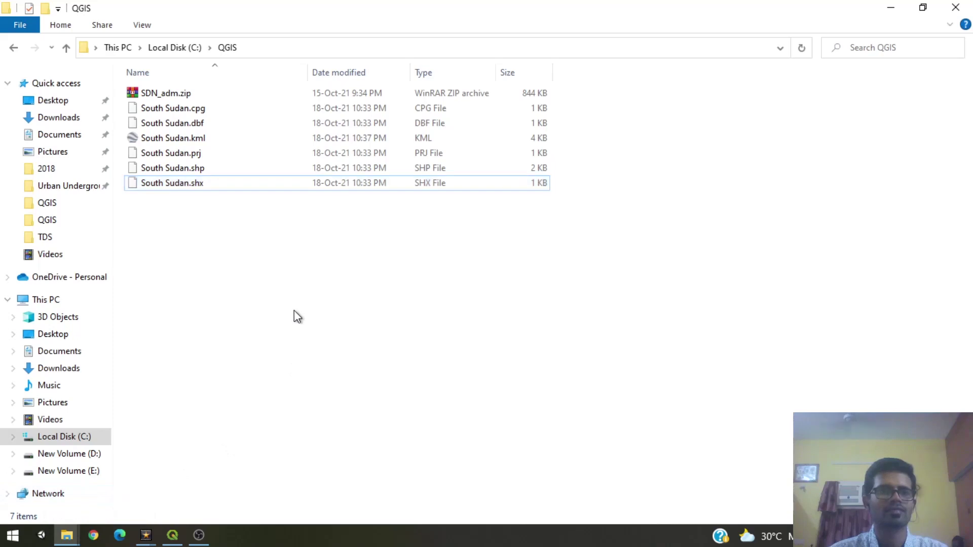
{"action": "left_click", "coordinate": [183, 138]}
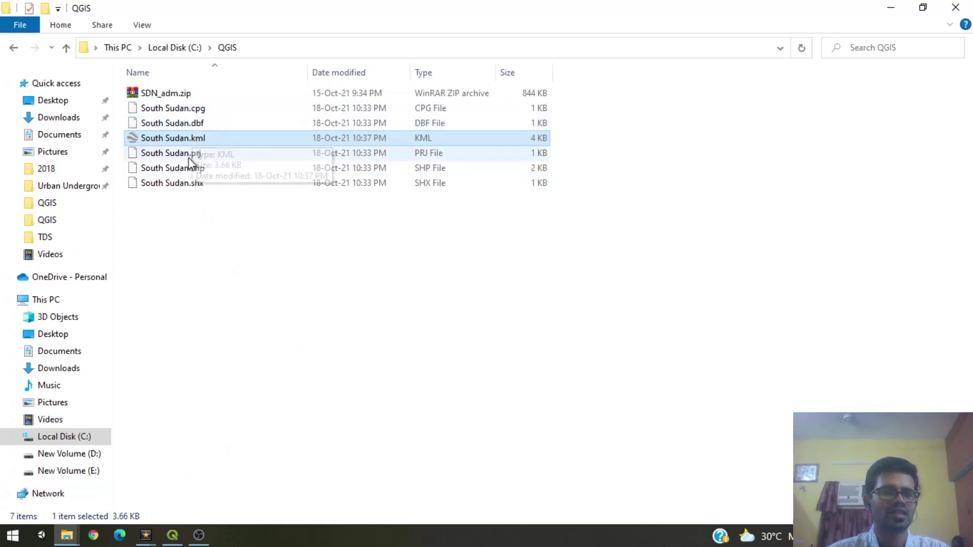
{"action": "left_click", "coordinate": [184, 170]}
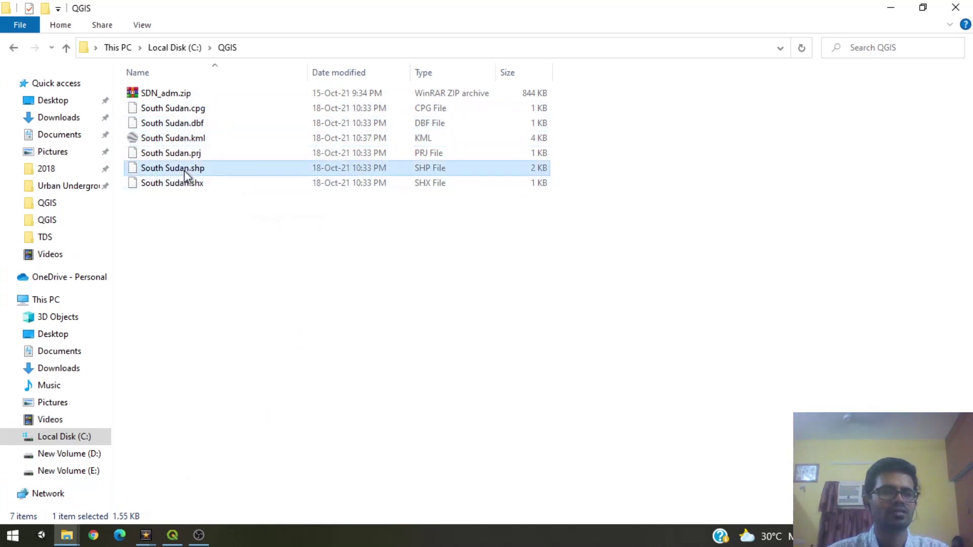
{"action": "left_click", "coordinate": [184, 170]}
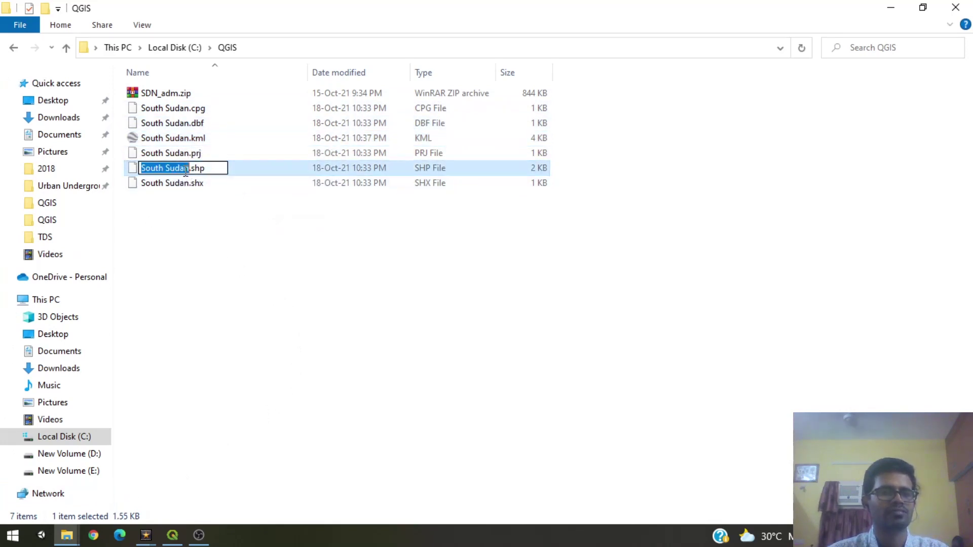
{"action": "left_click", "coordinate": [170, 181]}
{"action": "left_click", "coordinate": [171, 167]}
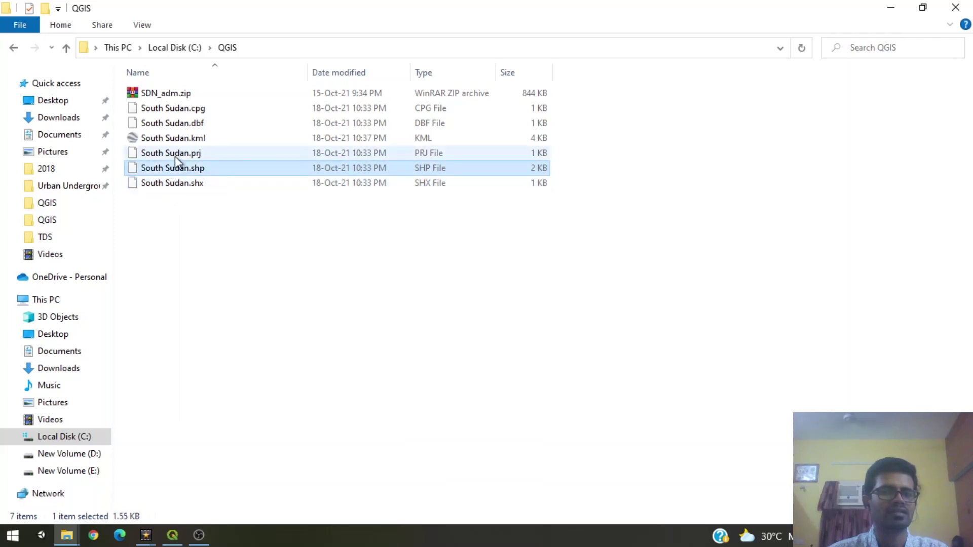
Step: Open South Sudan.kml in Google Earth Pro and inspect the polygon's attributes and its outline against the country borders
{"action": "left_click", "coordinate": [178, 138]}
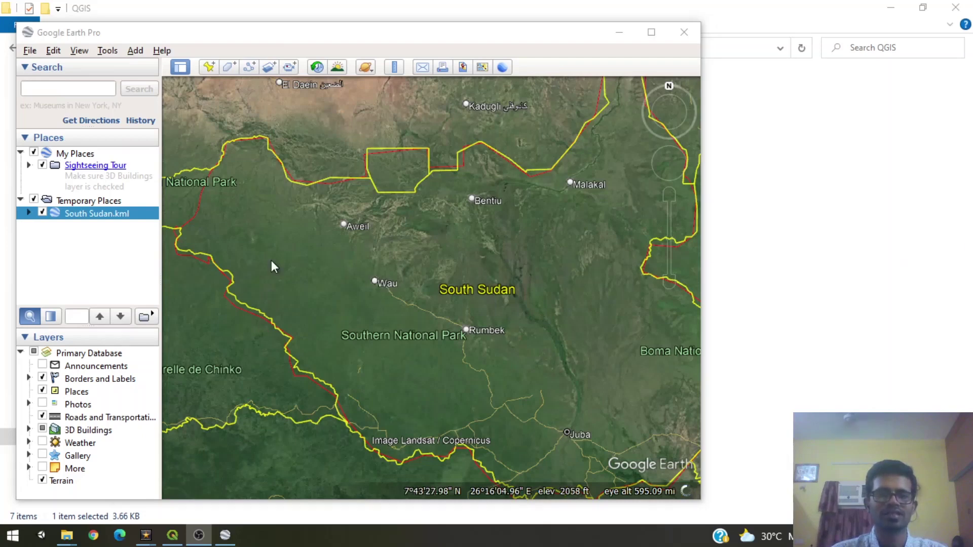
{"action": "left_click", "coordinate": [294, 231]}
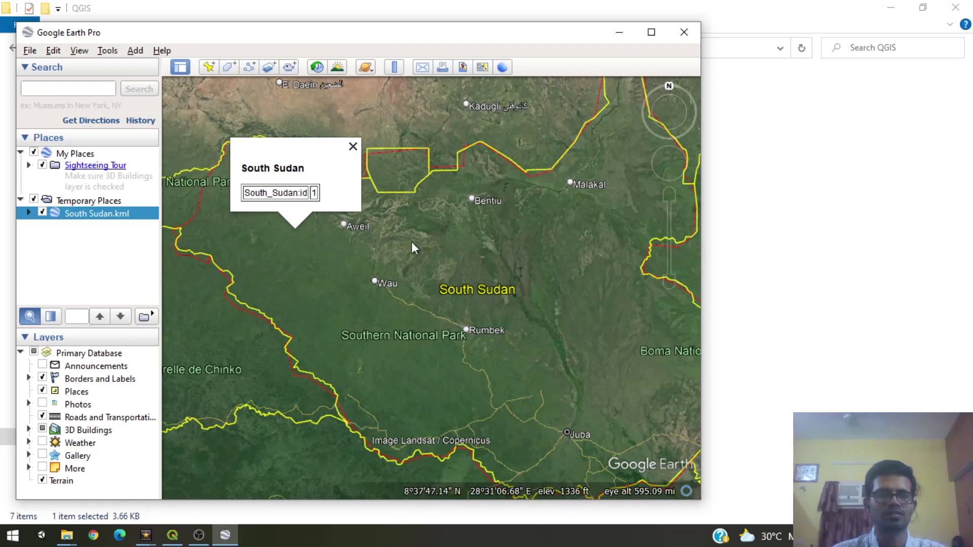
{"action": "left_click_drag", "start_coordinate": [494, 254], "coordinate": [478, 236]}
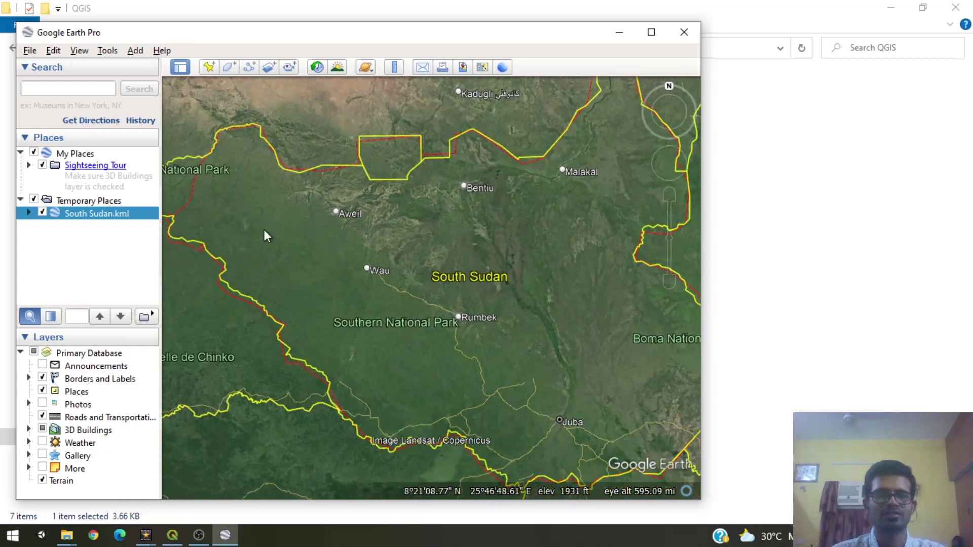
{"action": "left_click", "coordinate": [271, 228]}
{"action": "left_click_drag", "start_coordinate": [227, 190], "coordinate": [285, 191]}
{"action": "left_click", "coordinate": [312, 231]}
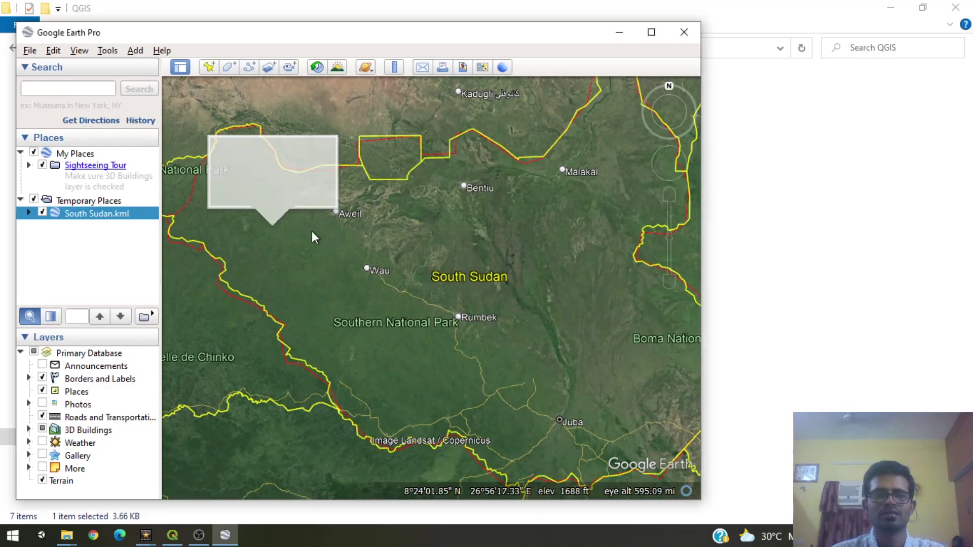
{"action": "left_click", "coordinate": [318, 277]}
{"action": "left_click_drag", "start_coordinate": [594, 306], "coordinate": [554, 282]}
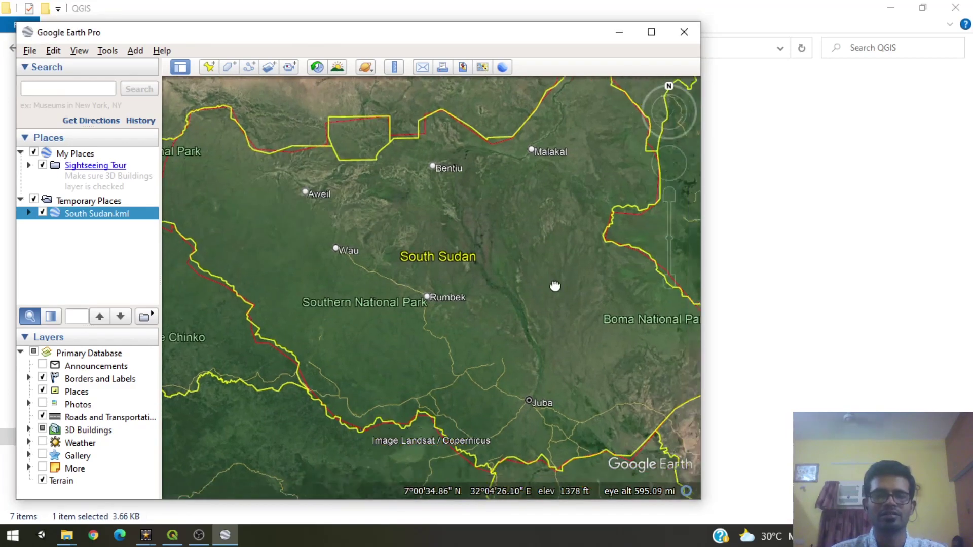